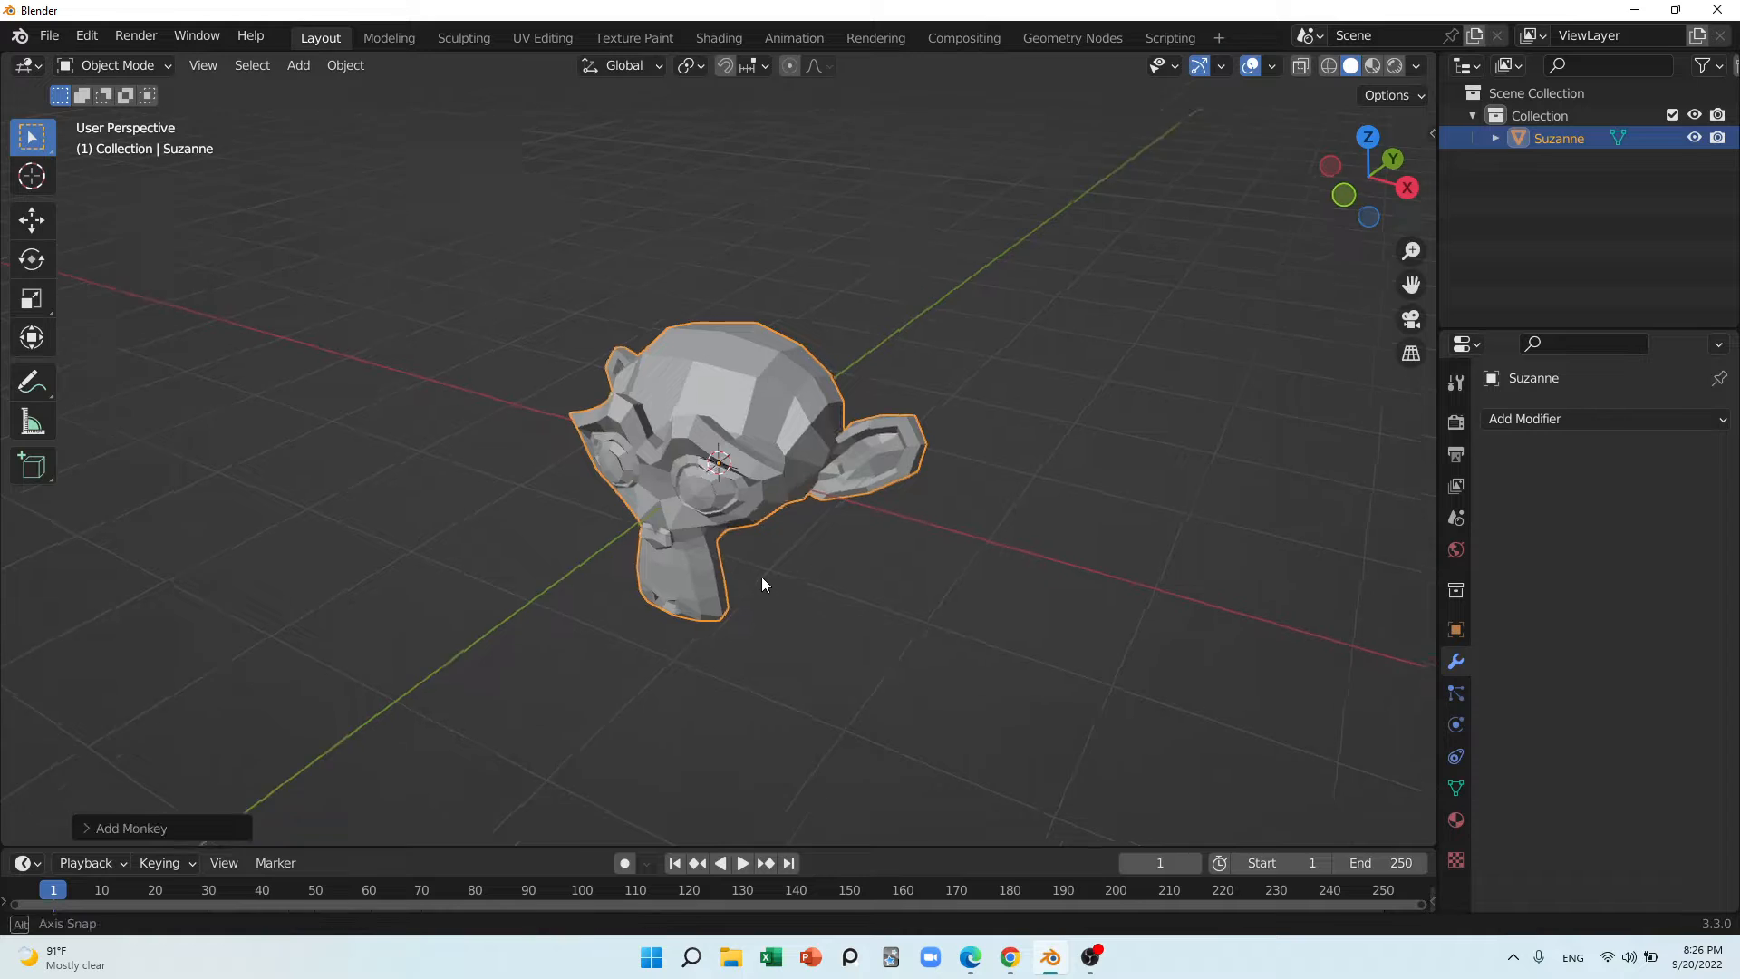
Add a Multiresolution modifier to the monkey
{"action": "left_click", "coordinate": [1507, 420]}
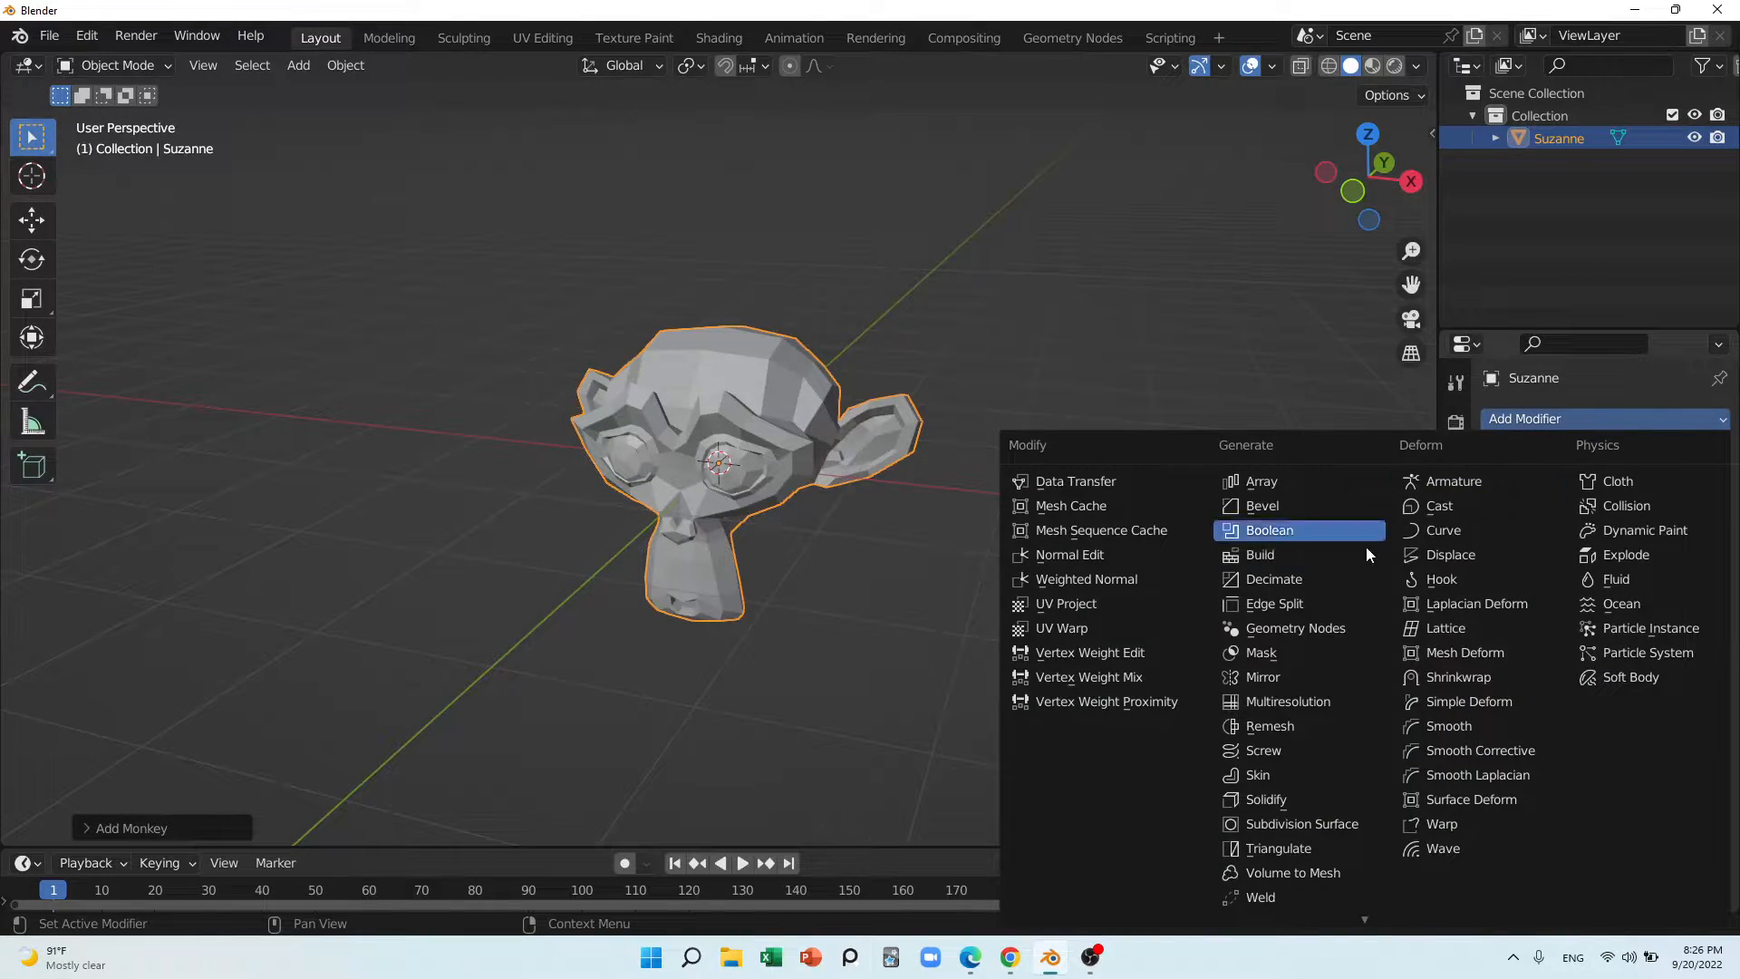
{"action": "left_click", "coordinate": [1306, 709]}
{"action": "middle_click_drag", "start_coordinate": [1117, 605], "coordinate": [924, 547]}
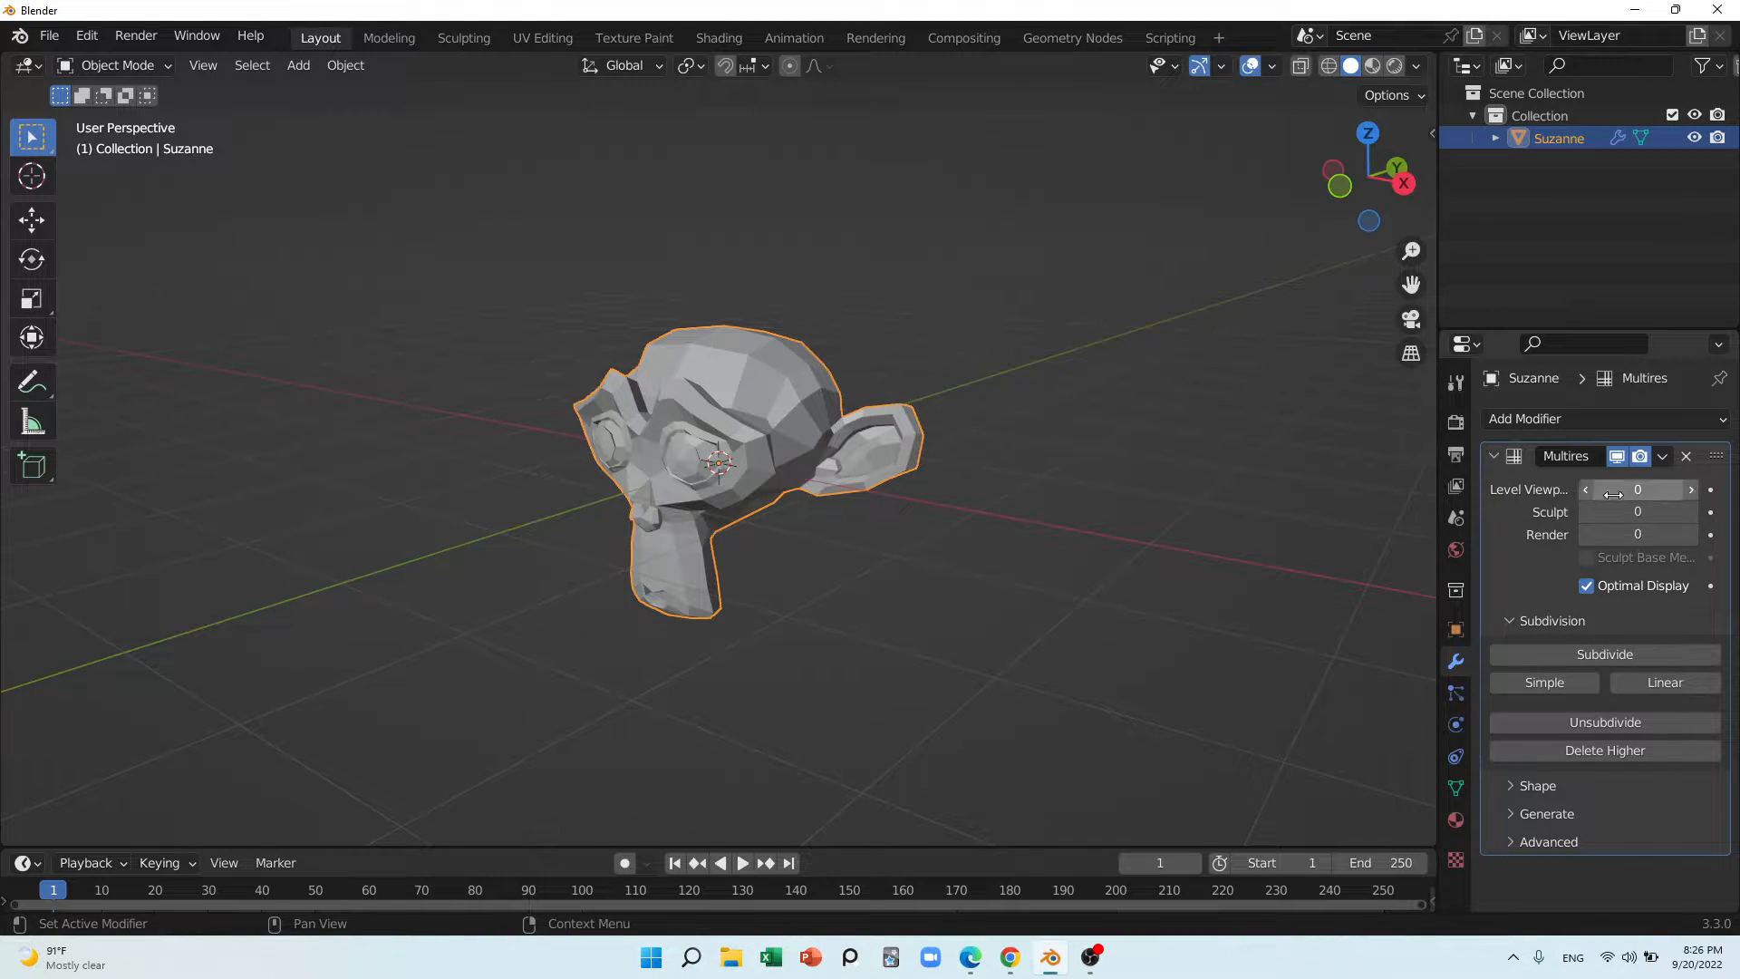
{"action": "scroll", "coordinate": [818, 442], "scroll_direction": "up", "scroll_amount": 3}
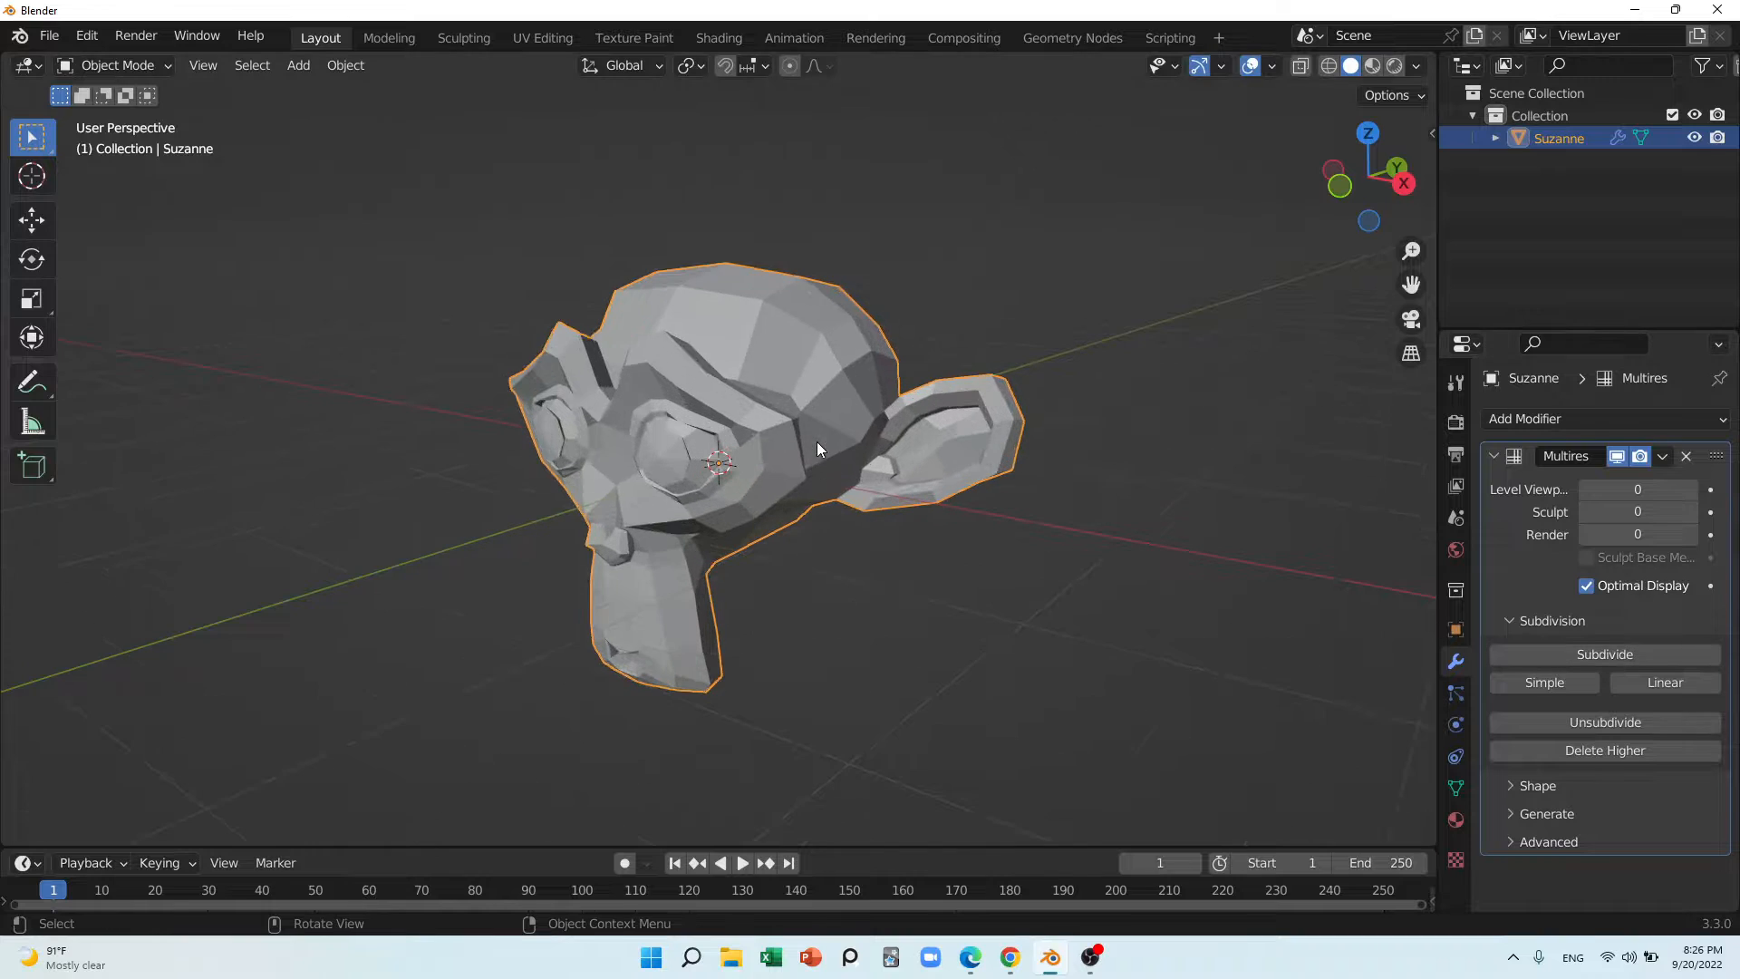
Subdivide the monkey twice with the Multires modifier, bringing it to level 2
{"action": "left_click", "coordinate": [1593, 658]}
{"action": "left_click", "coordinate": [1593, 658]}
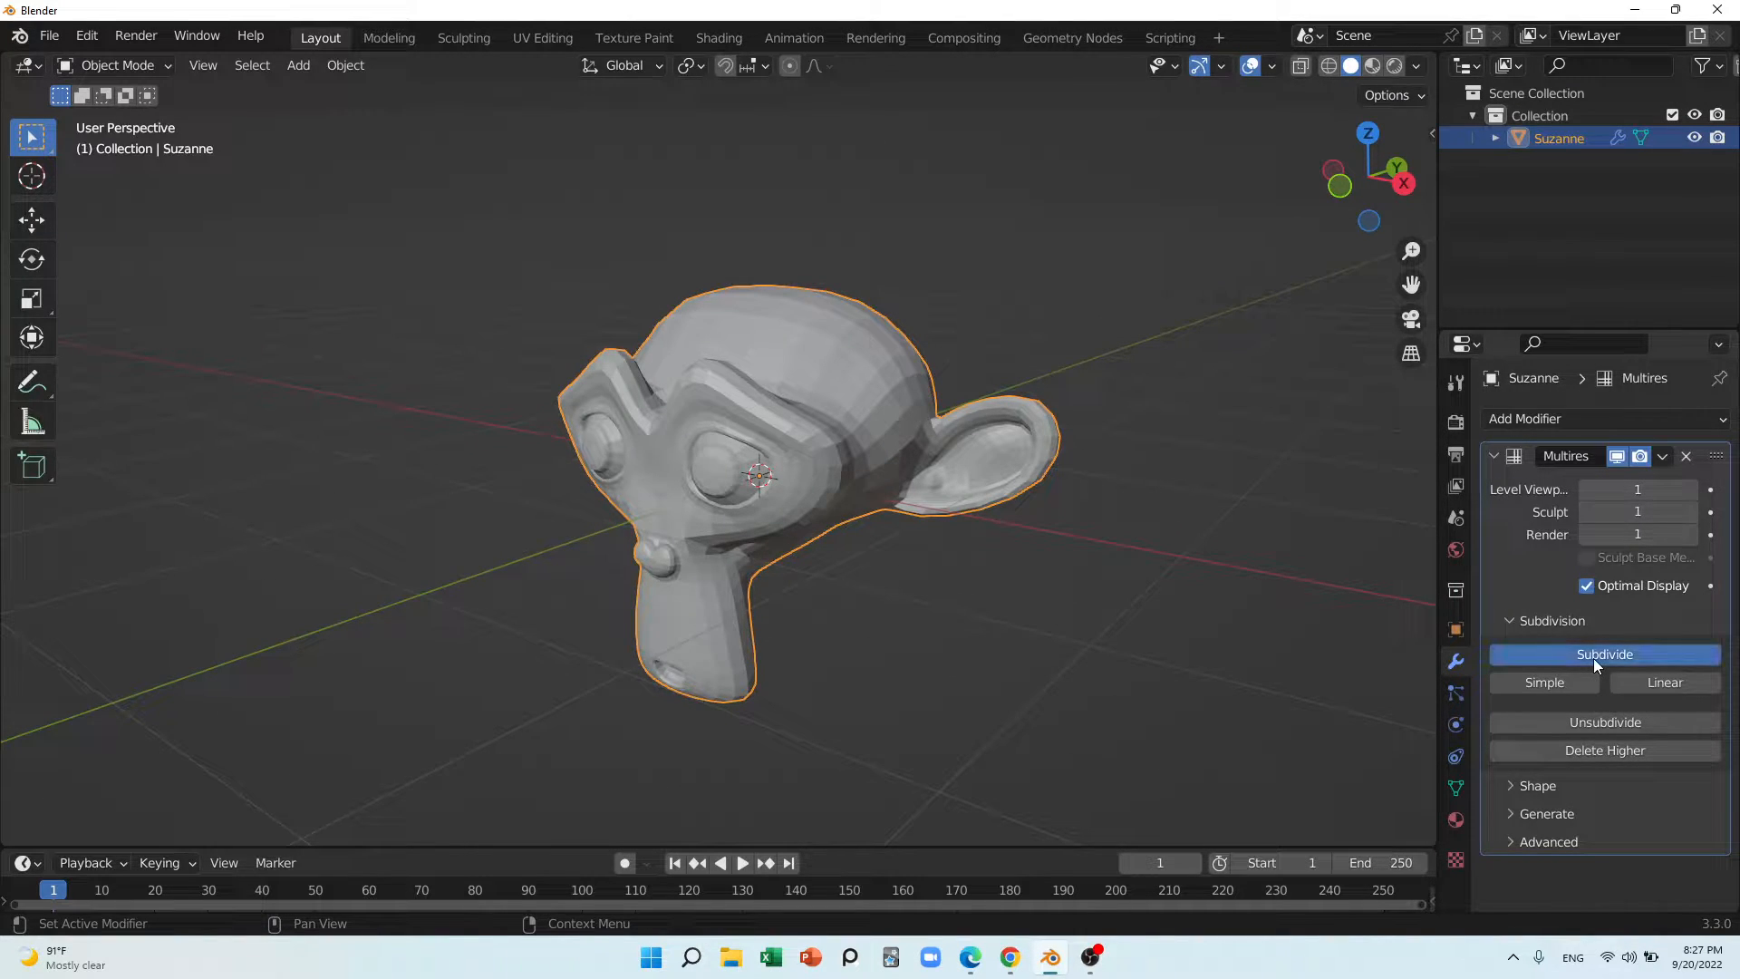
{"action": "middle_click_drag", "start_coordinate": [1075, 578], "coordinate": [1010, 556]}
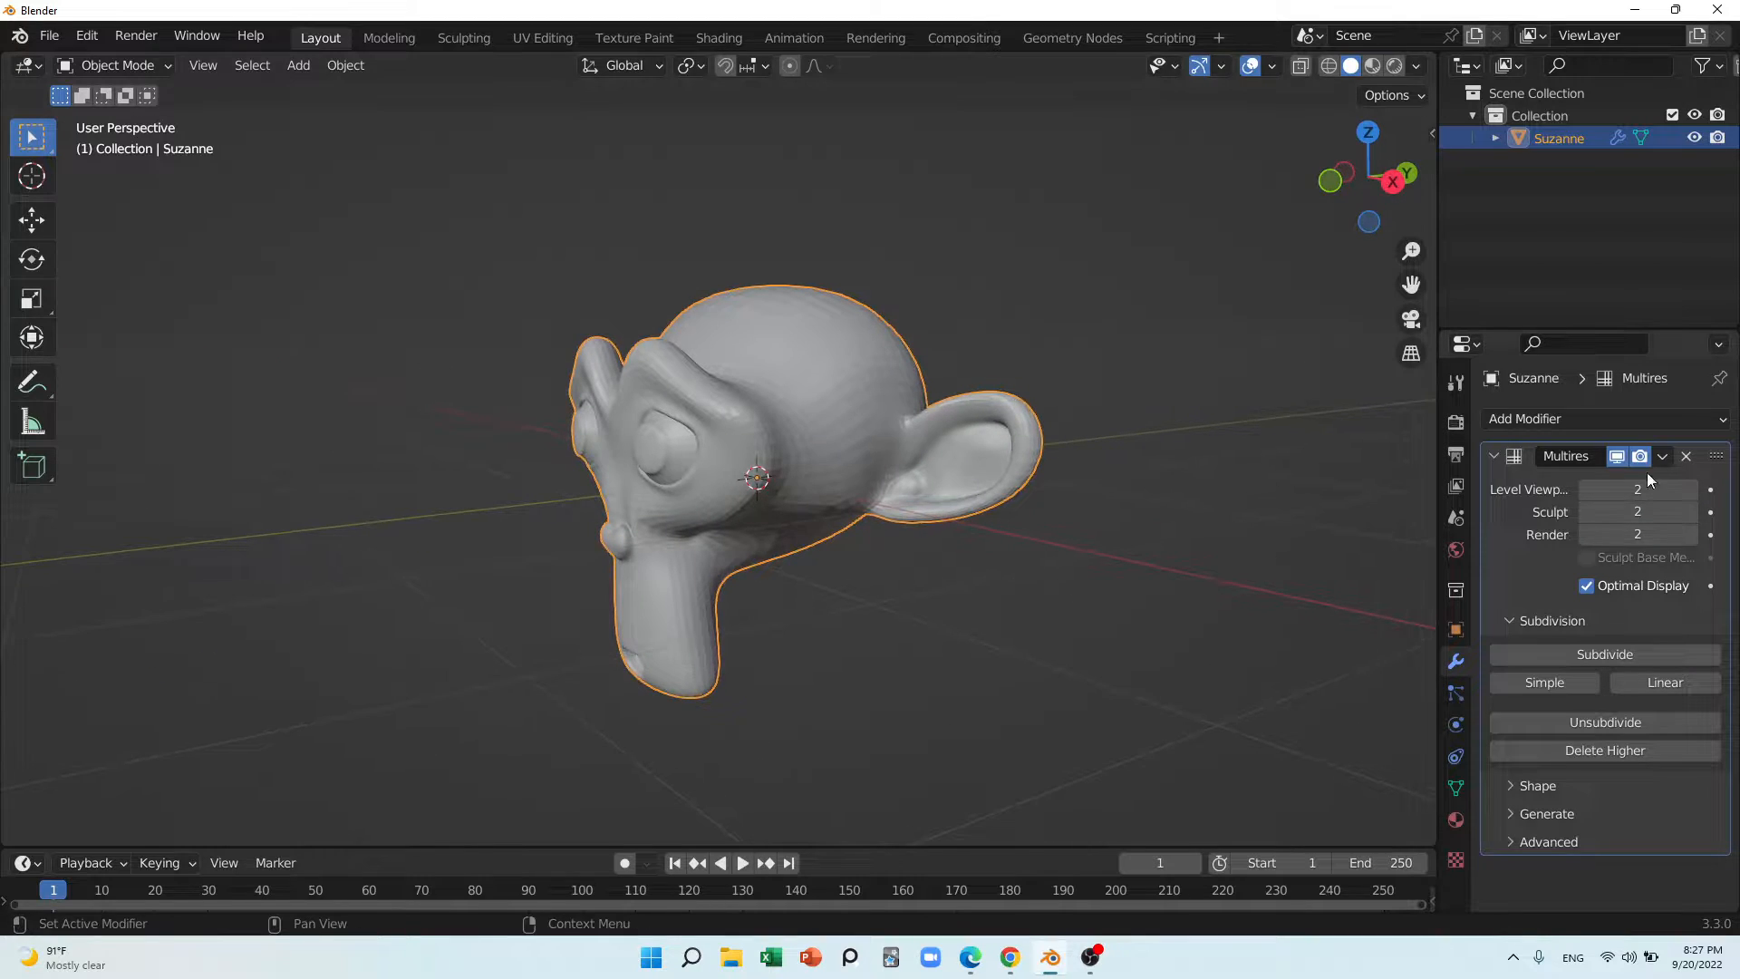
Toggle the Multires modifier's viewport display repeatedly to compare the base and subdivided meshes, leaving it off
{"action": "left_click", "coordinate": [1621, 459]}
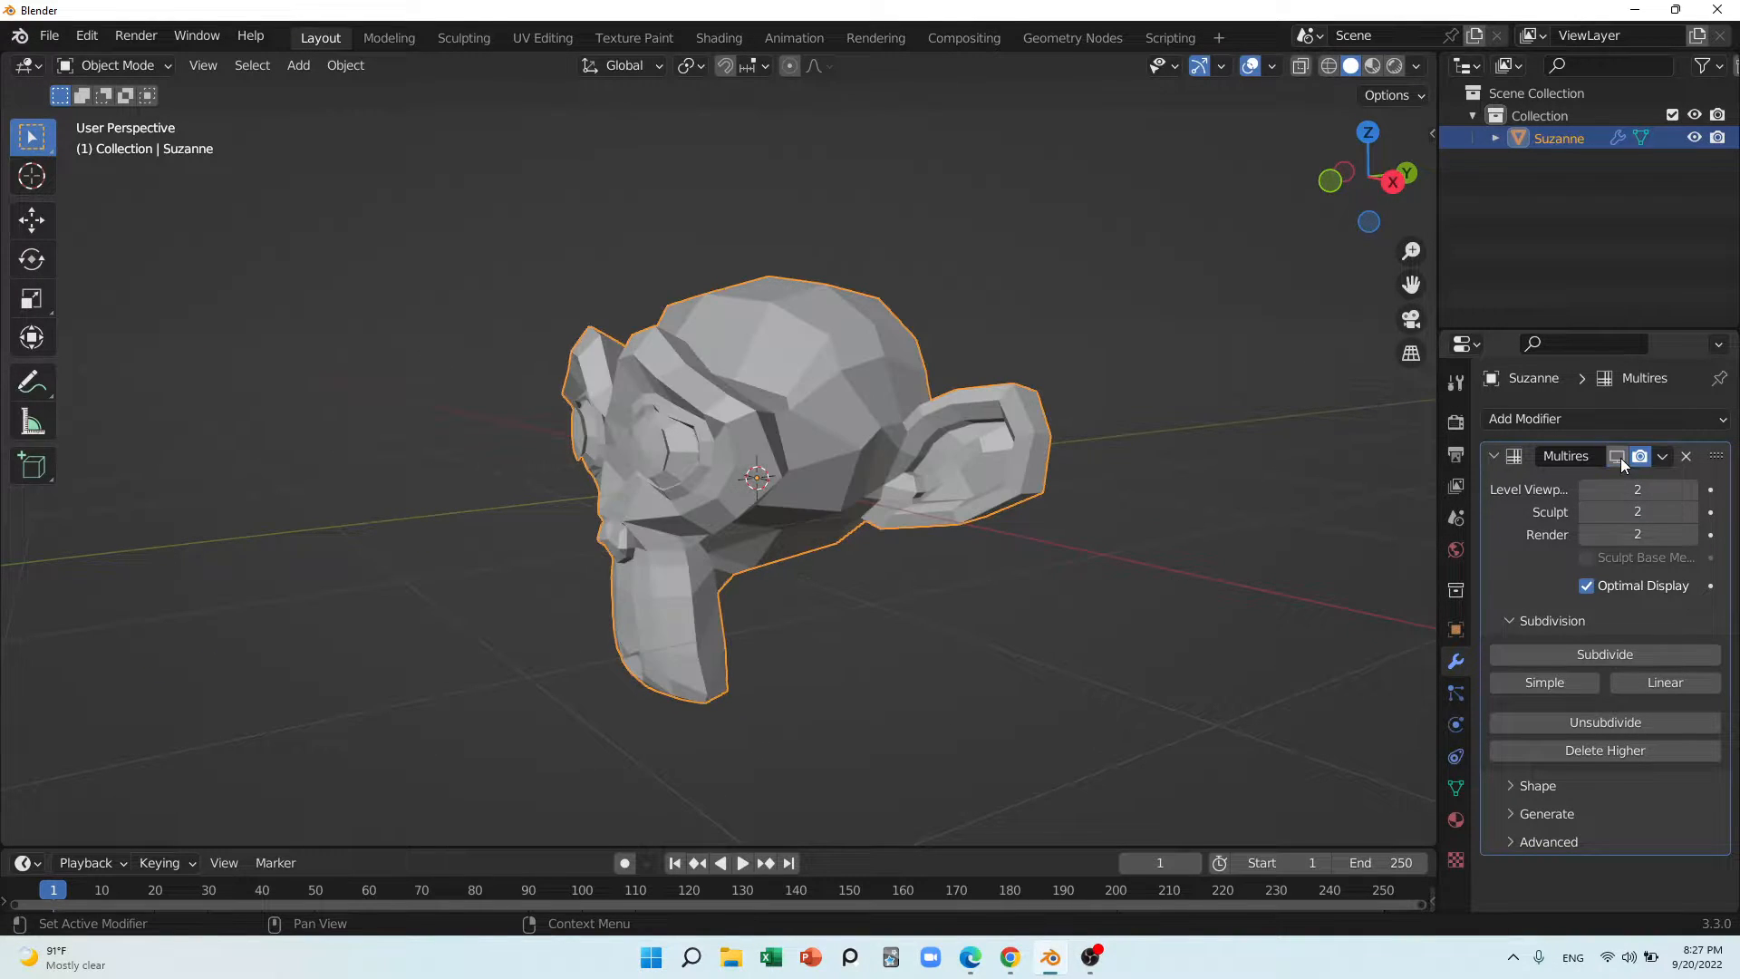
{"action": "left_click", "coordinate": [1620, 458]}
{"action": "left_click", "coordinate": [1619, 460]}
{"action": "left_click", "coordinate": [1617, 459]}
{"action": "left_click", "coordinate": [1617, 459]}
{"action": "left_click", "coordinate": [1618, 459]}
{"action": "left_click", "coordinate": [1618, 459]}
{"action": "left_click", "coordinate": [1618, 459]}
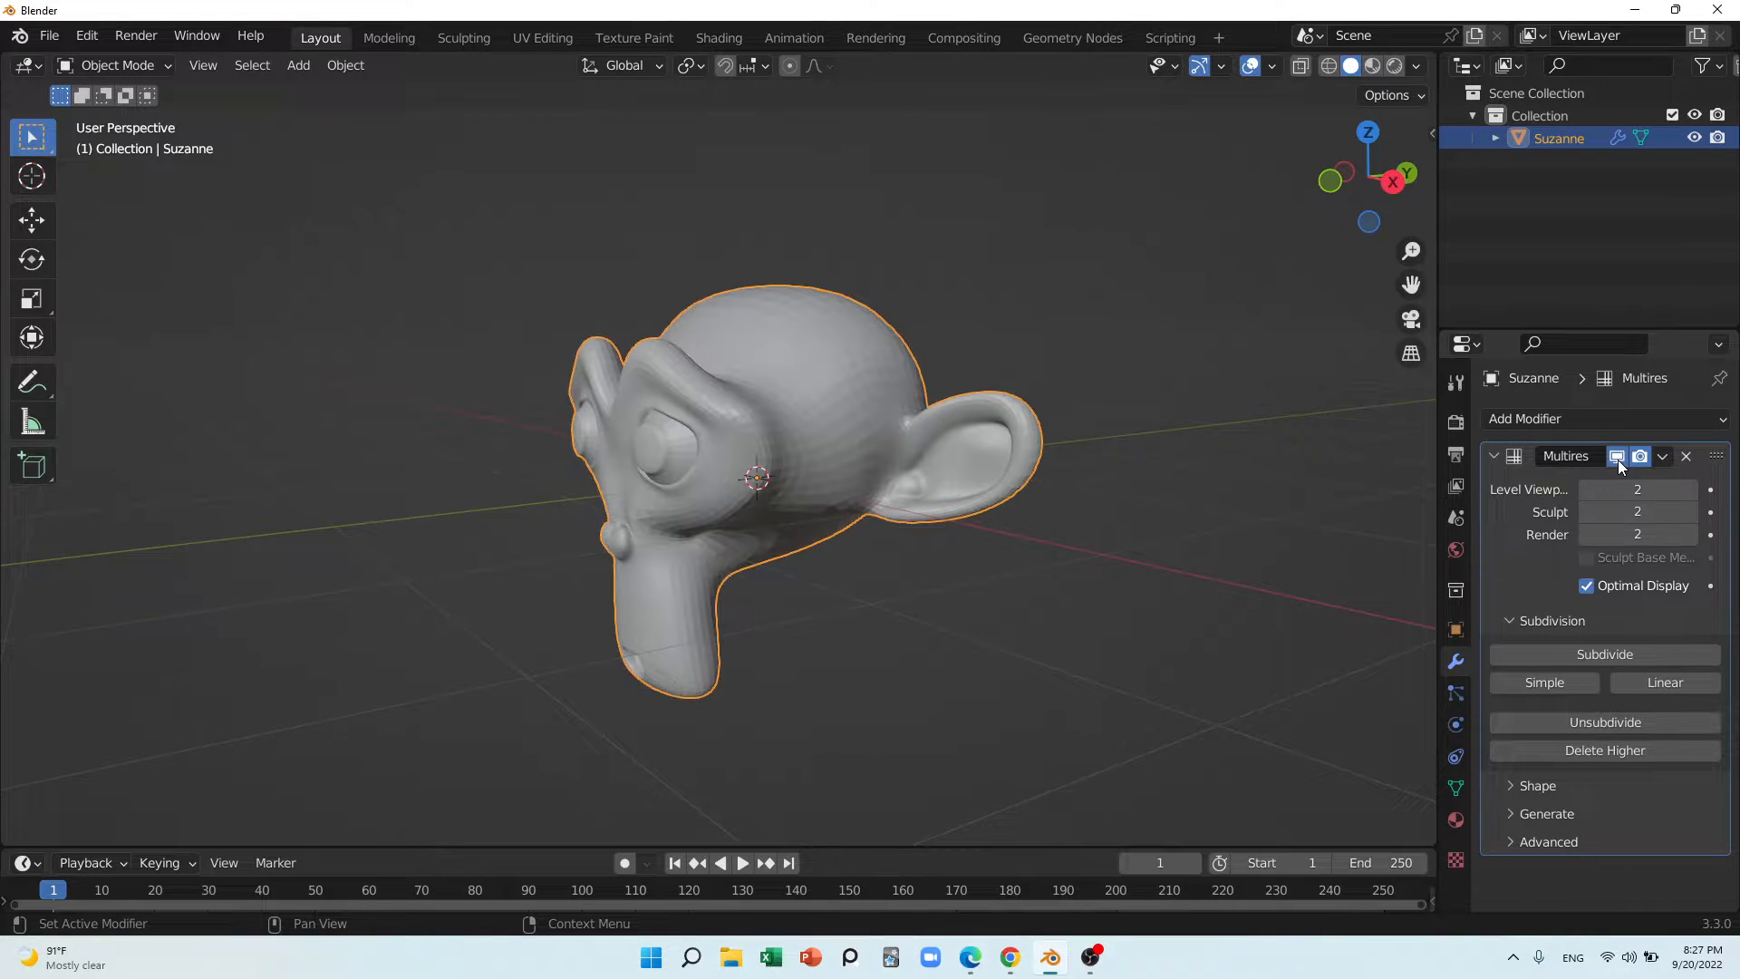
{"action": "left_click", "coordinate": [1618, 460]}
{"action": "left_click", "coordinate": [1618, 460]}
{"action": "left_click", "coordinate": [1618, 459]}
Add a second monkey mesh beside the first one
{"action": "scroll", "coordinate": [726, 506], "scroll_direction": "down", "scroll_amount": 5}
{"action": "middle_click_drag", "start_coordinate": [726, 505], "coordinate": [557, 438]}
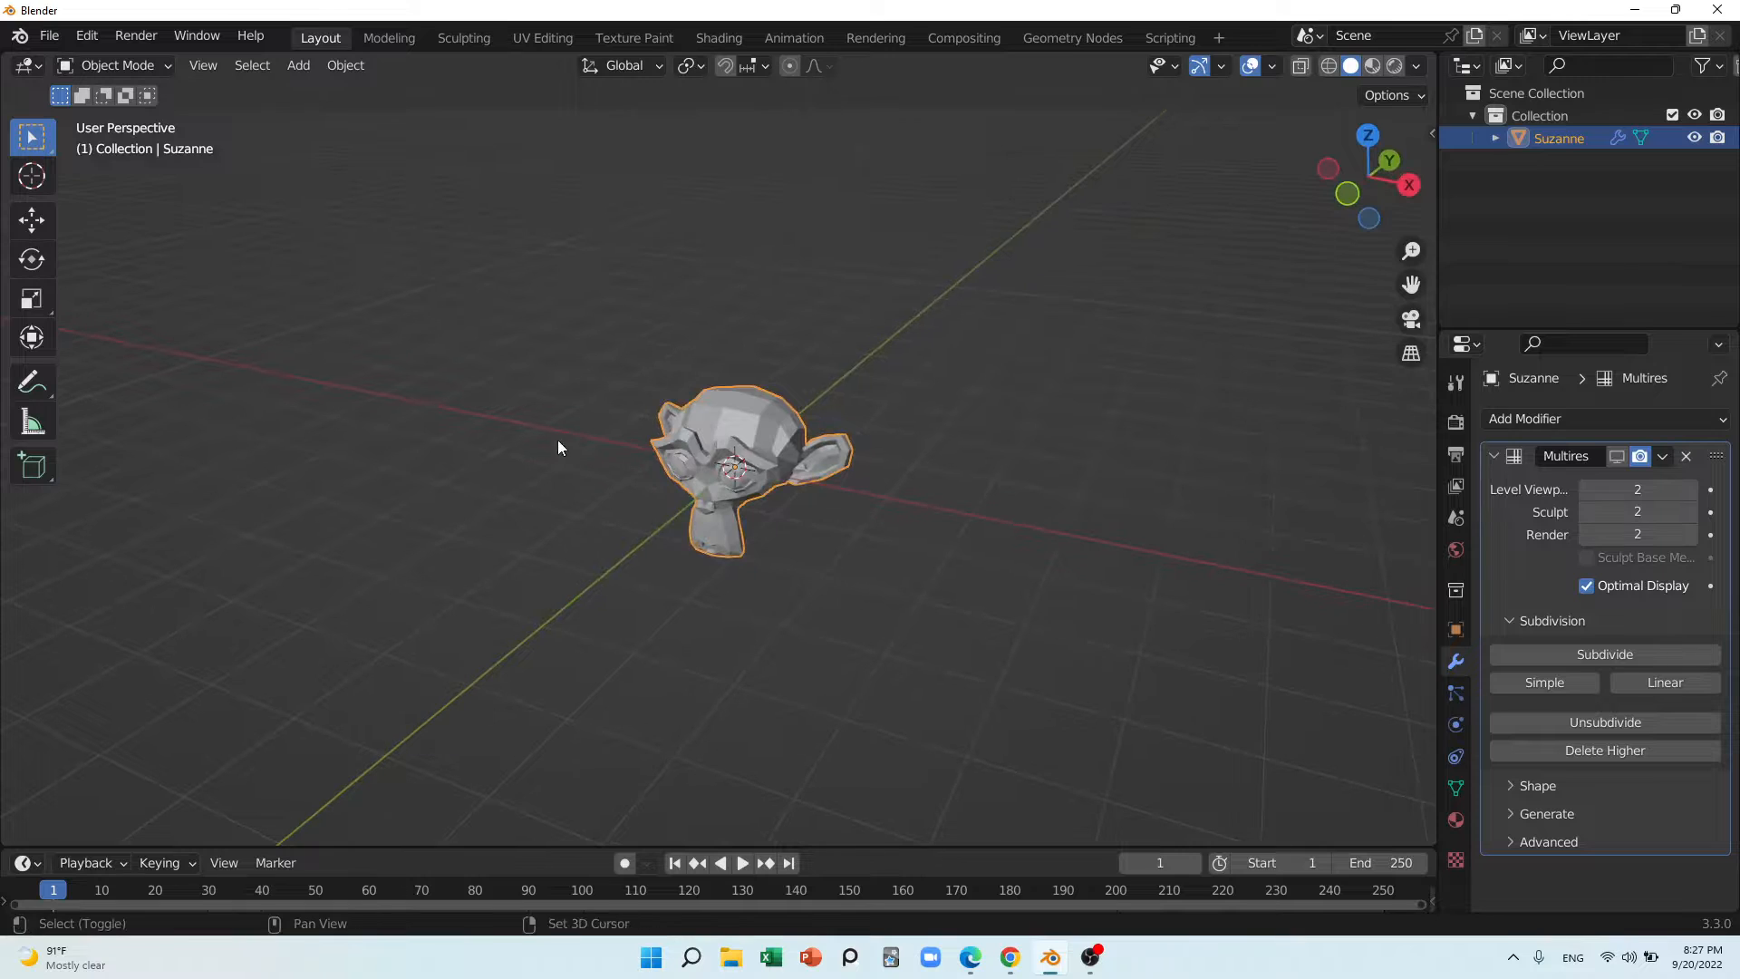
{"action": "key", "text": "shift+a"}
{"action": "mouse_move", "coordinate": [519, 408]}
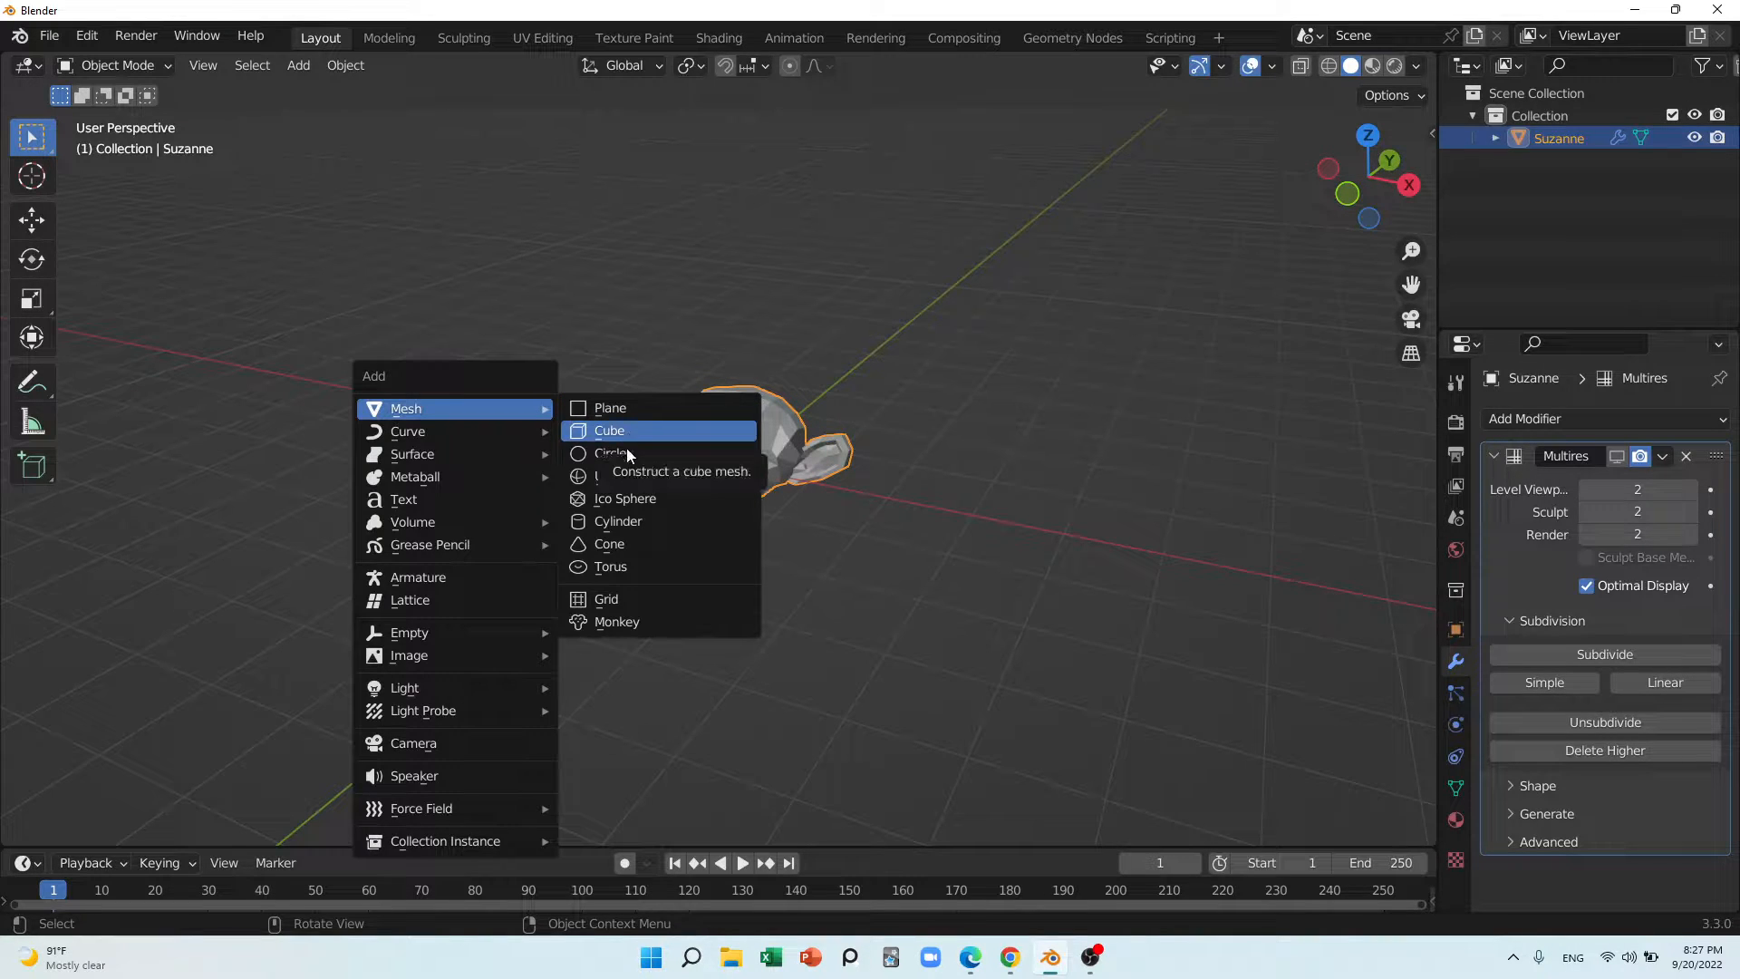
{"action": "left_click", "coordinate": [630, 621]}
{"action": "scroll", "coordinate": [515, 527], "scroll_direction": "up", "scroll_amount": 4}
{"action": "middle_click_drag", "start_coordinate": [423, 411], "coordinate": [716, 476], "text": "shift"}
Subdivide the second monkey's whole mesh twice in Edit Mode and return to Object Mode
{"action": "key", "text": "Tab"}
{"action": "right_click", "coordinate": [688, 397]}
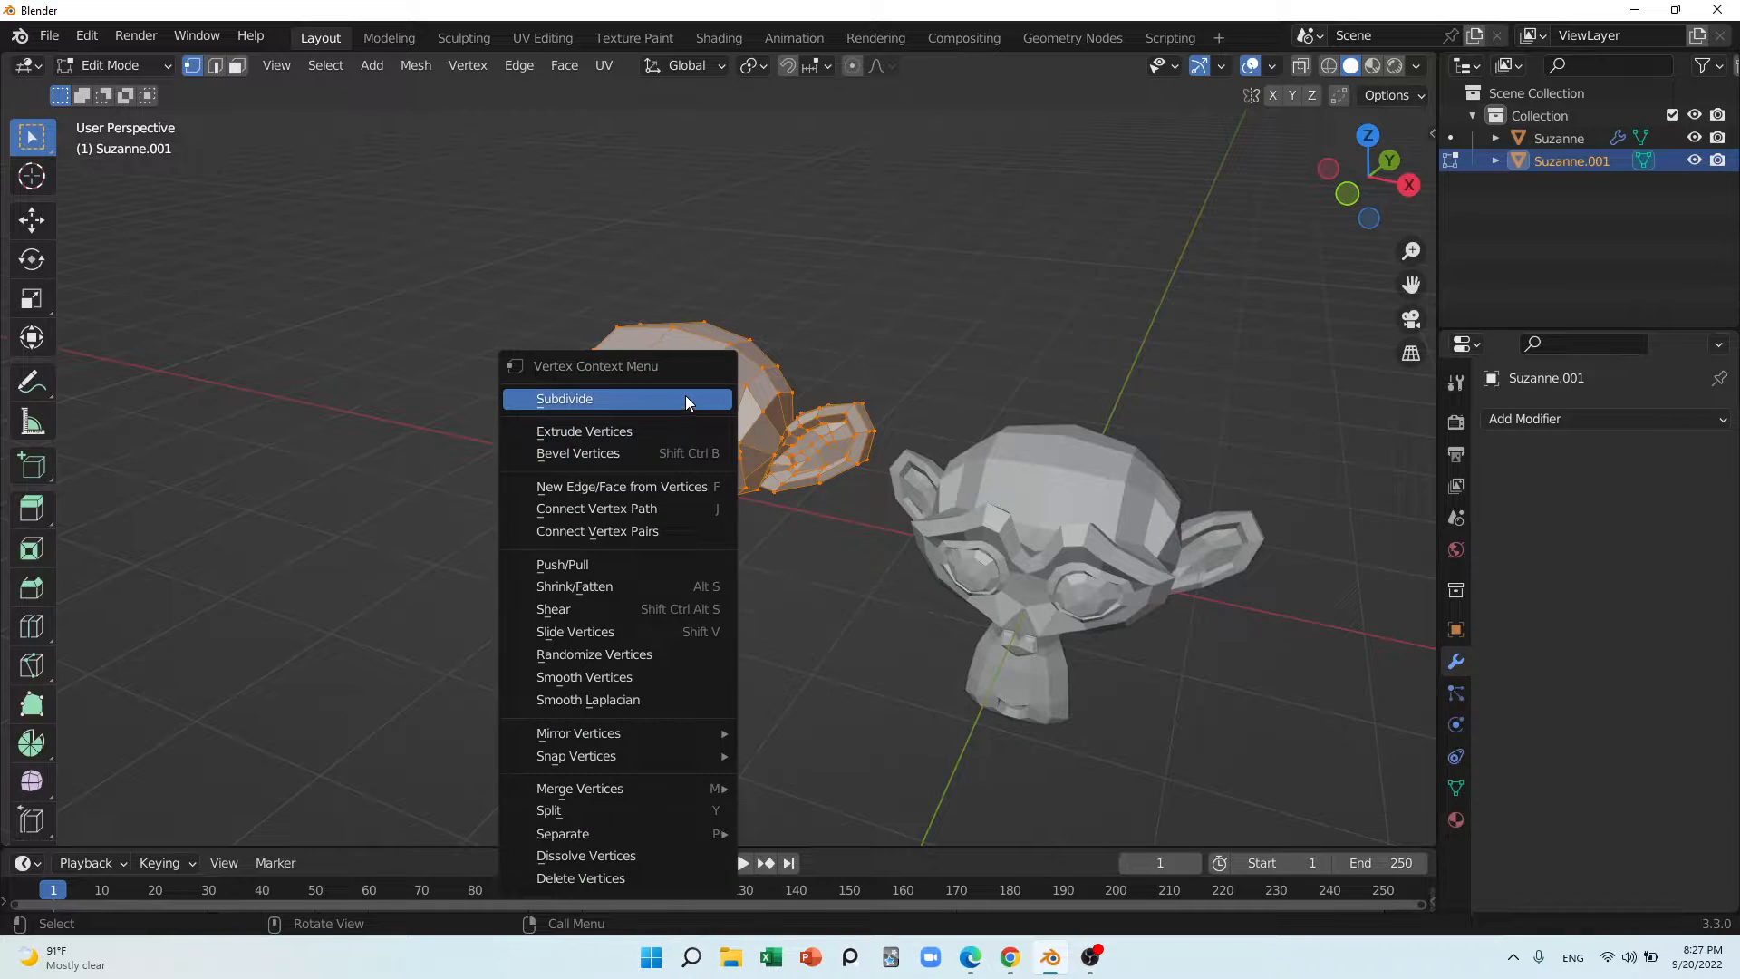
{"action": "left_click", "coordinate": [685, 395]}
{"action": "right_click", "coordinate": [687, 396]}
{"action": "left_click", "coordinate": [686, 396]}
{"action": "key", "text": "Tab"}
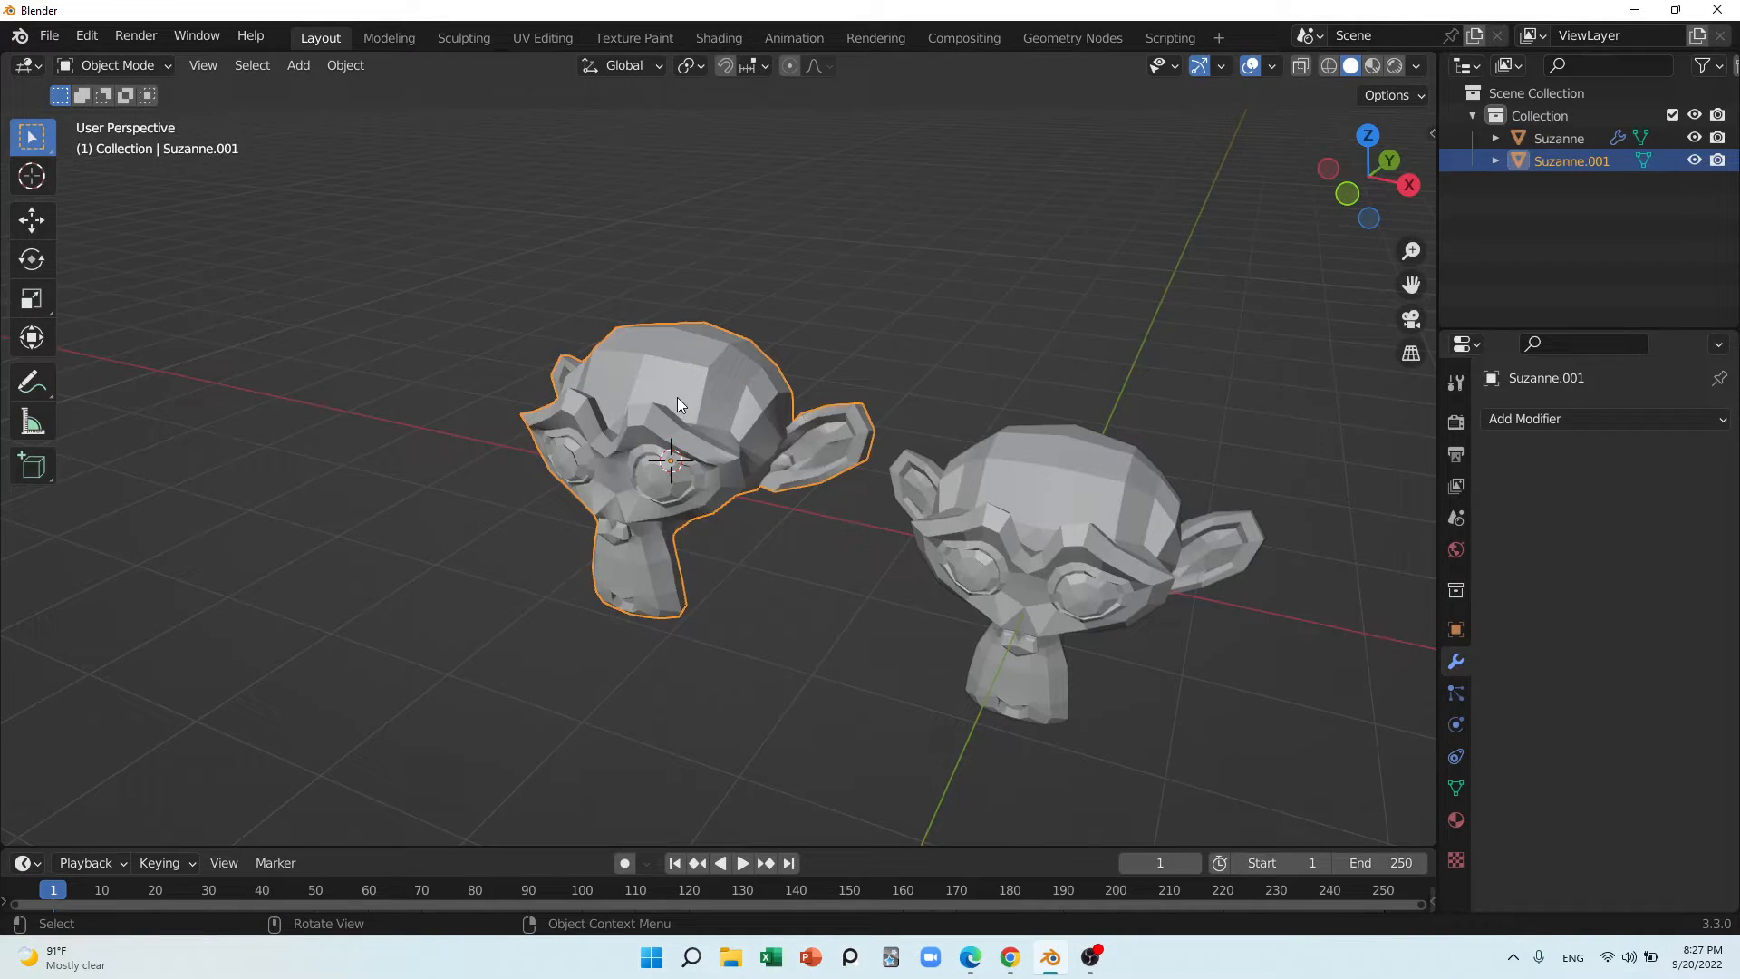
Apply smooth shading to the second monkey and inspect its surface
{"action": "right_click", "coordinate": [677, 397]}
{"action": "left_click", "coordinate": [651, 398]}
{"action": "middle_click_drag", "start_coordinate": [693, 473], "coordinate": [640, 442]}
{"action": "scroll", "coordinate": [632, 422], "scroll_direction": "up", "scroll_amount": 5}
{"action": "scroll", "coordinate": [630, 420], "scroll_direction": "down", "scroll_amount": 6}
Apply smooth shading to the first monkey, the one with the Multires modifier
{"action": "left_click", "coordinate": [966, 465]}
{"action": "right_click", "coordinate": [968, 466]}
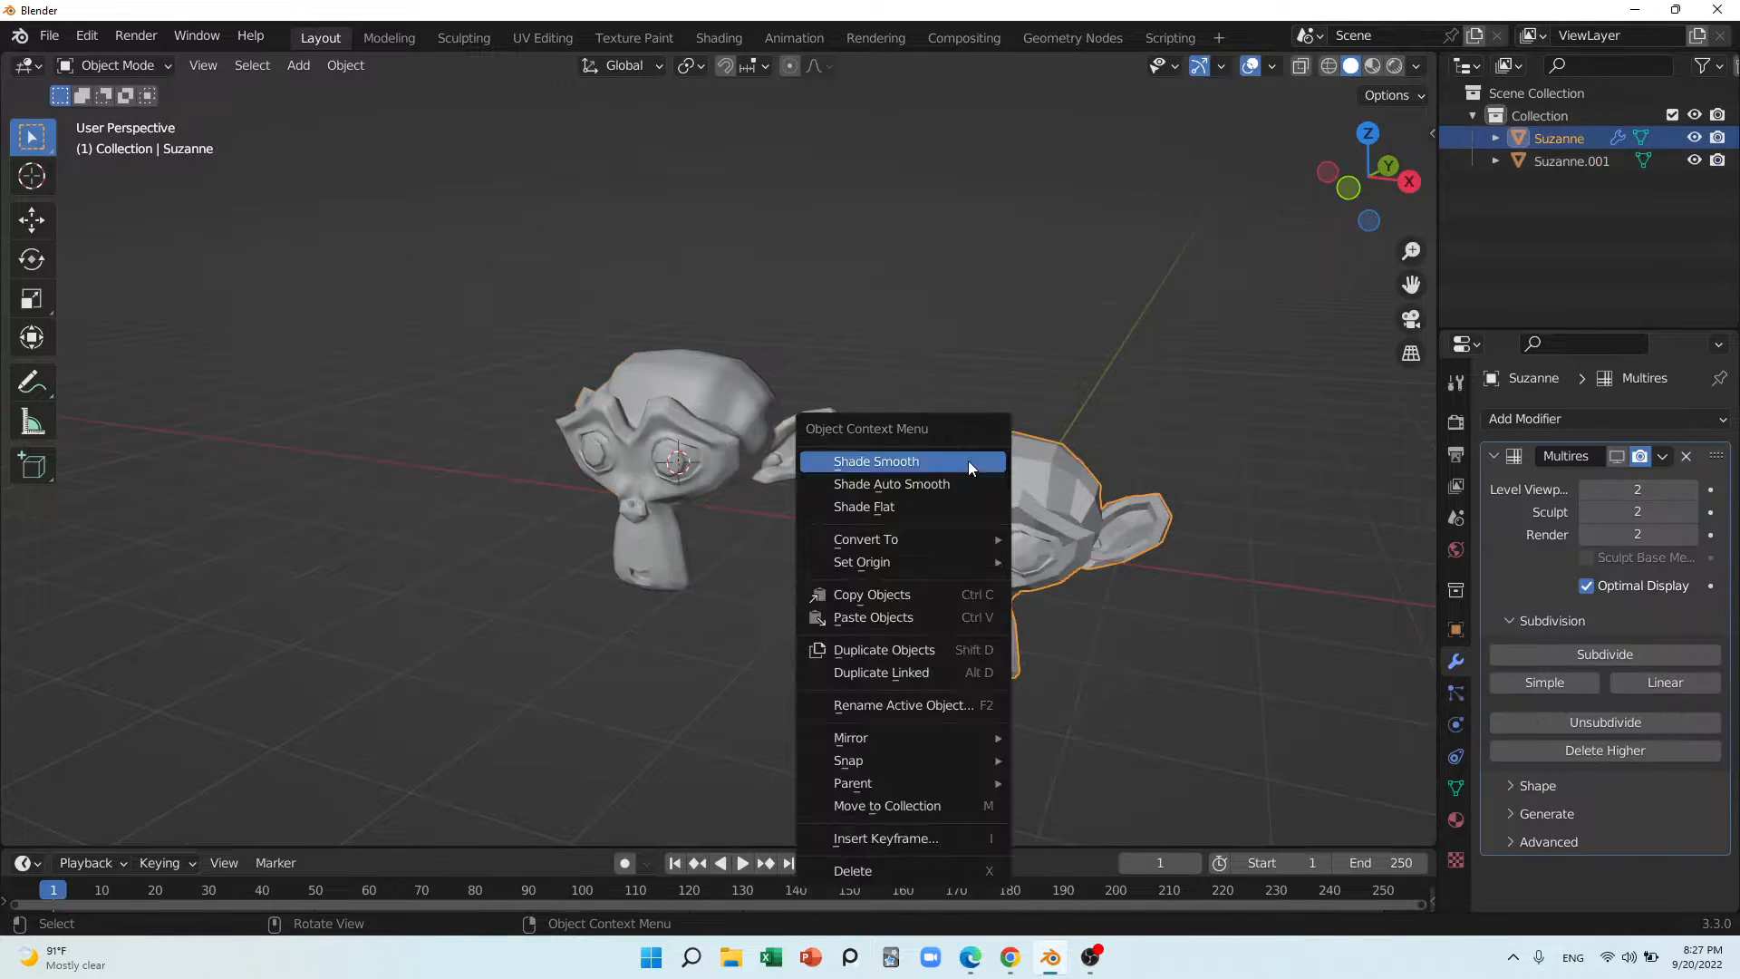
{"action": "left_click", "coordinate": [941, 462]}
{"action": "middle_click_drag", "start_coordinate": [939, 460], "coordinate": [1133, 584]}
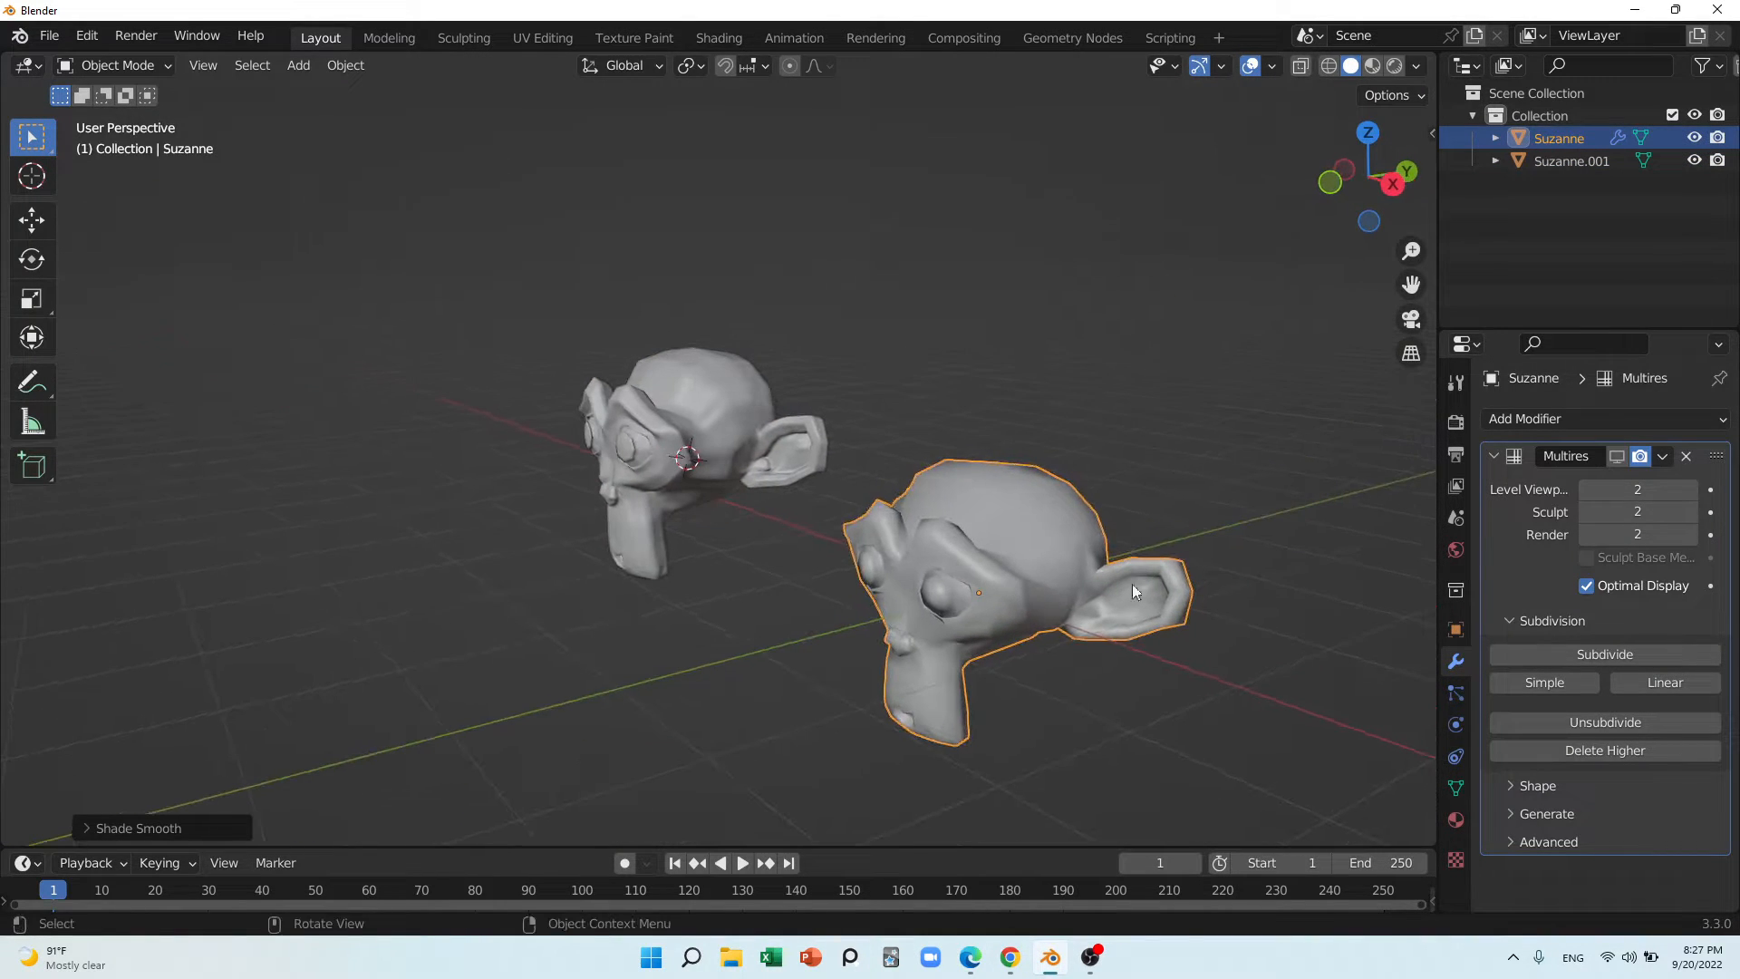
Enable Auto Smooth in the first monkey's normals settings and return to its modifier settings
{"action": "left_click", "coordinate": [1456, 789]}
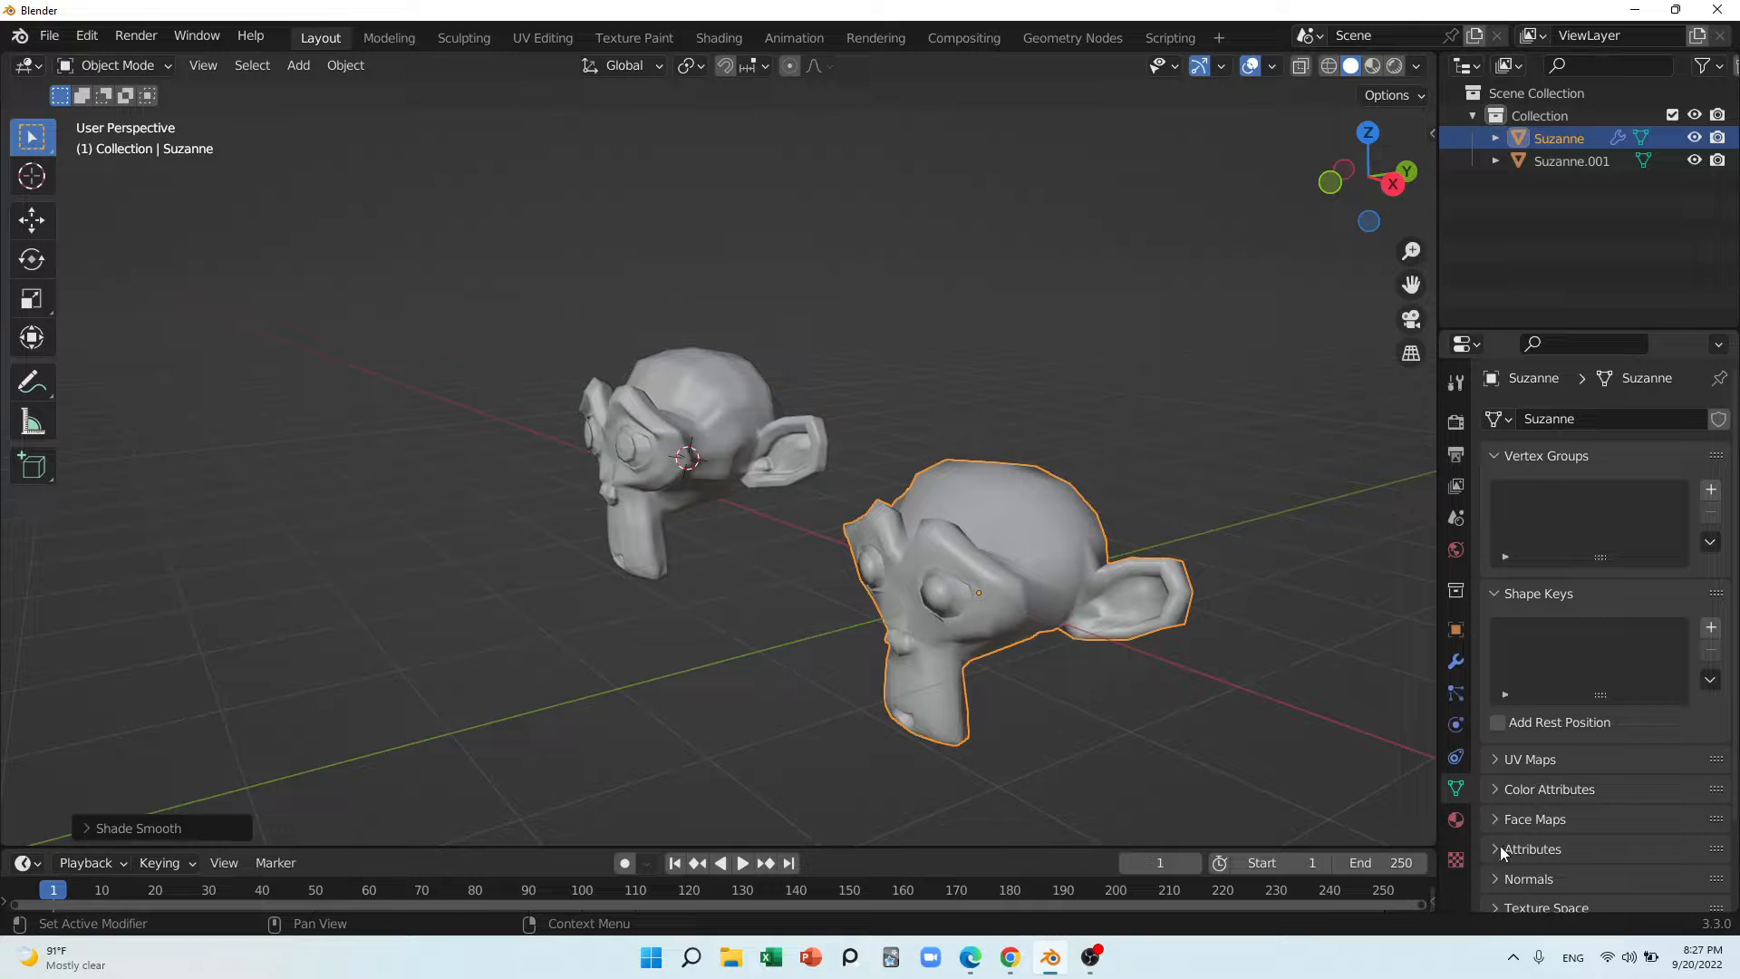
{"action": "left_click", "coordinate": [1493, 883]}
{"action": "scroll", "coordinate": [1554, 896], "scroll_direction": "down", "scroll_amount": 2}
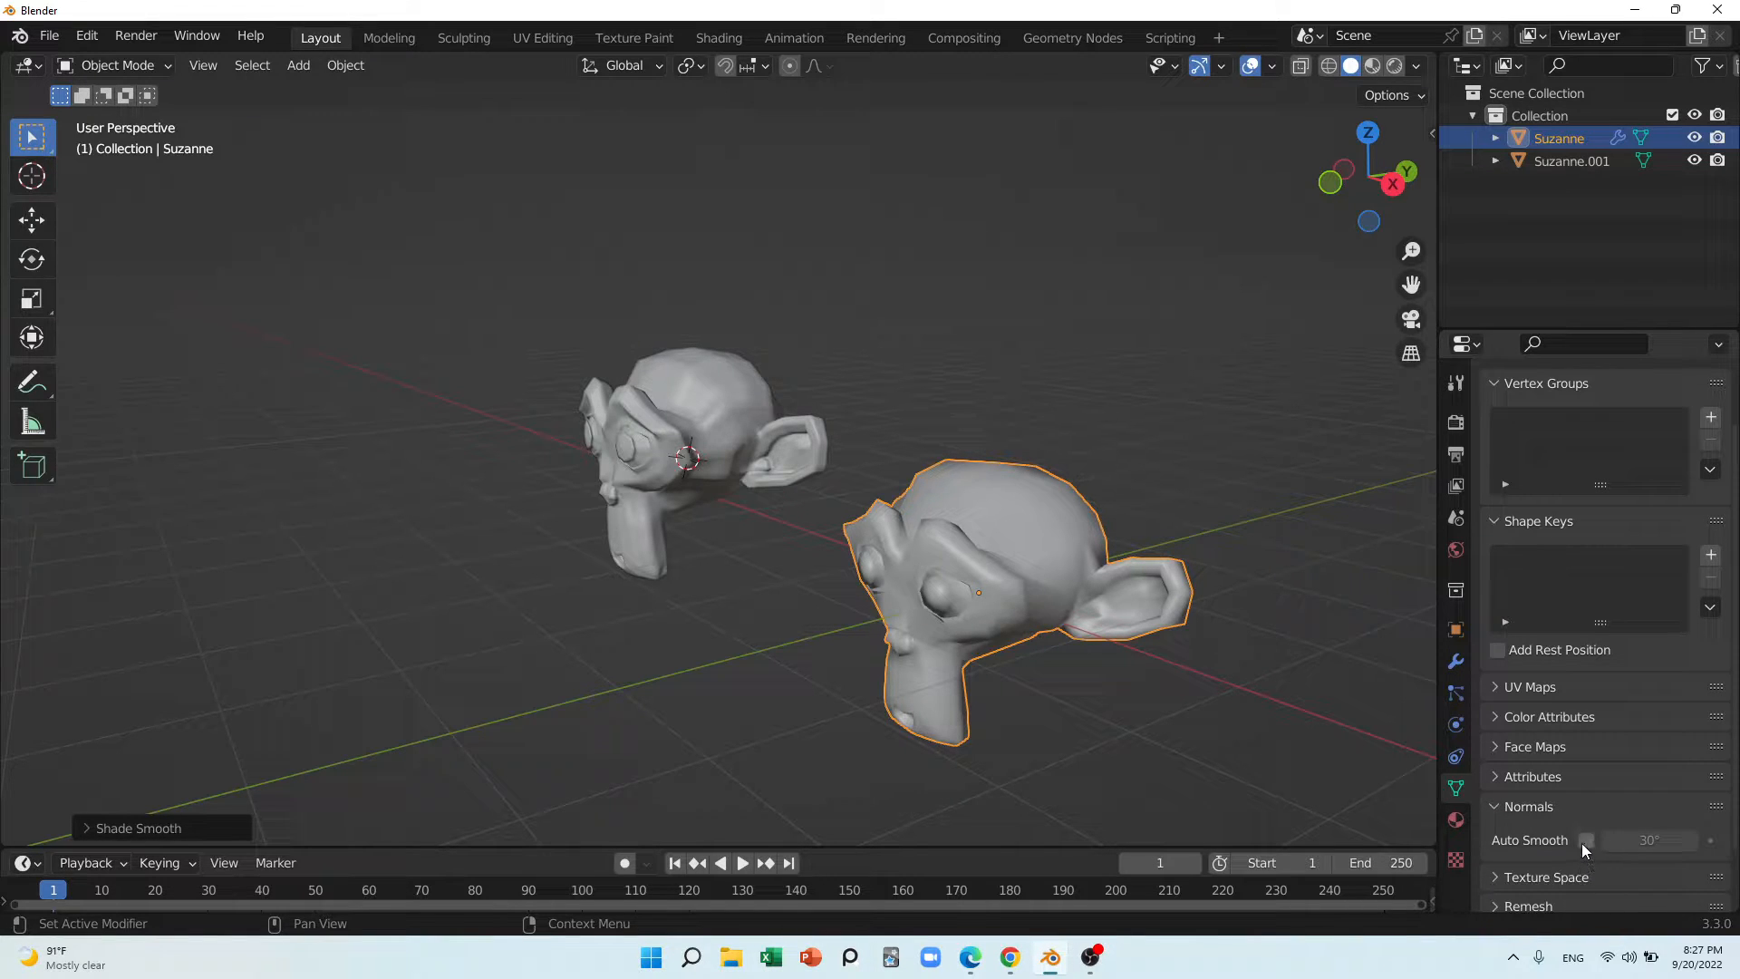
{"action": "left_click", "coordinate": [1586, 841]}
{"action": "left_click", "coordinate": [1457, 669]}
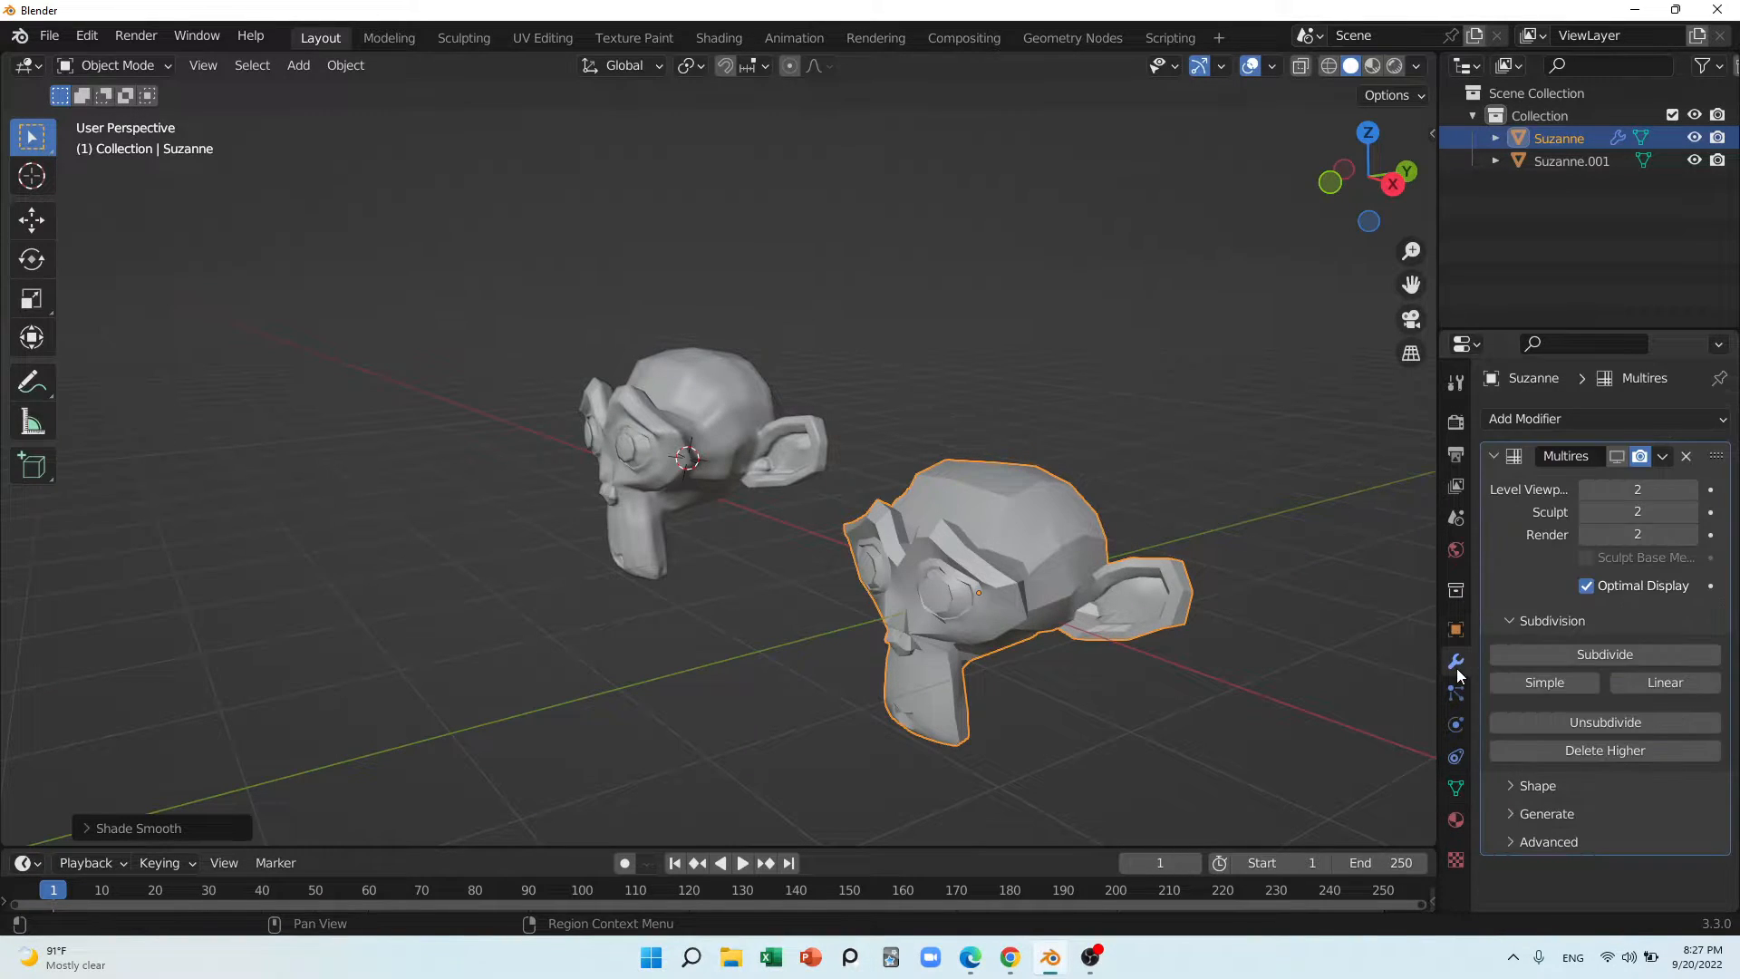
{"action": "scroll", "coordinate": [889, 615], "scroll_direction": "up", "scroll_amount": 4}
{"action": "right_click", "coordinate": [1064, 573]}
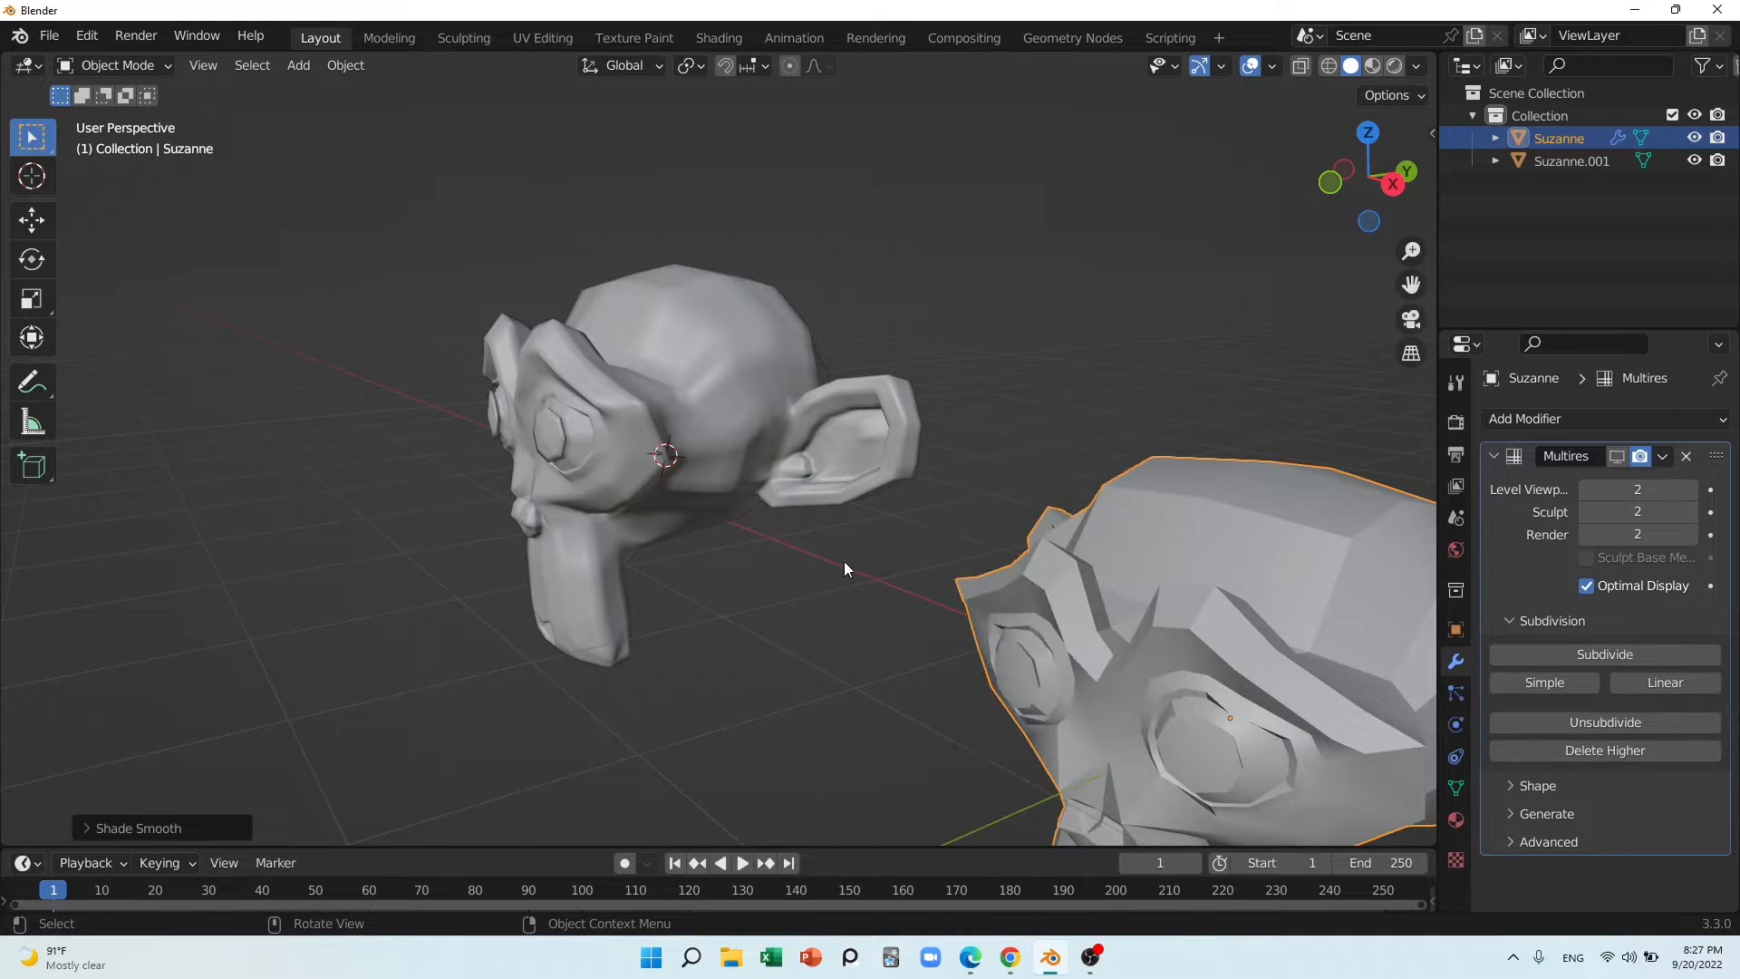
Subdivide the first monkey with its Multires modifier up to level 4
{"action": "scroll", "coordinate": [844, 562], "scroll_direction": "down", "scroll_amount": 4}
{"action": "left_click", "coordinate": [759, 443]}
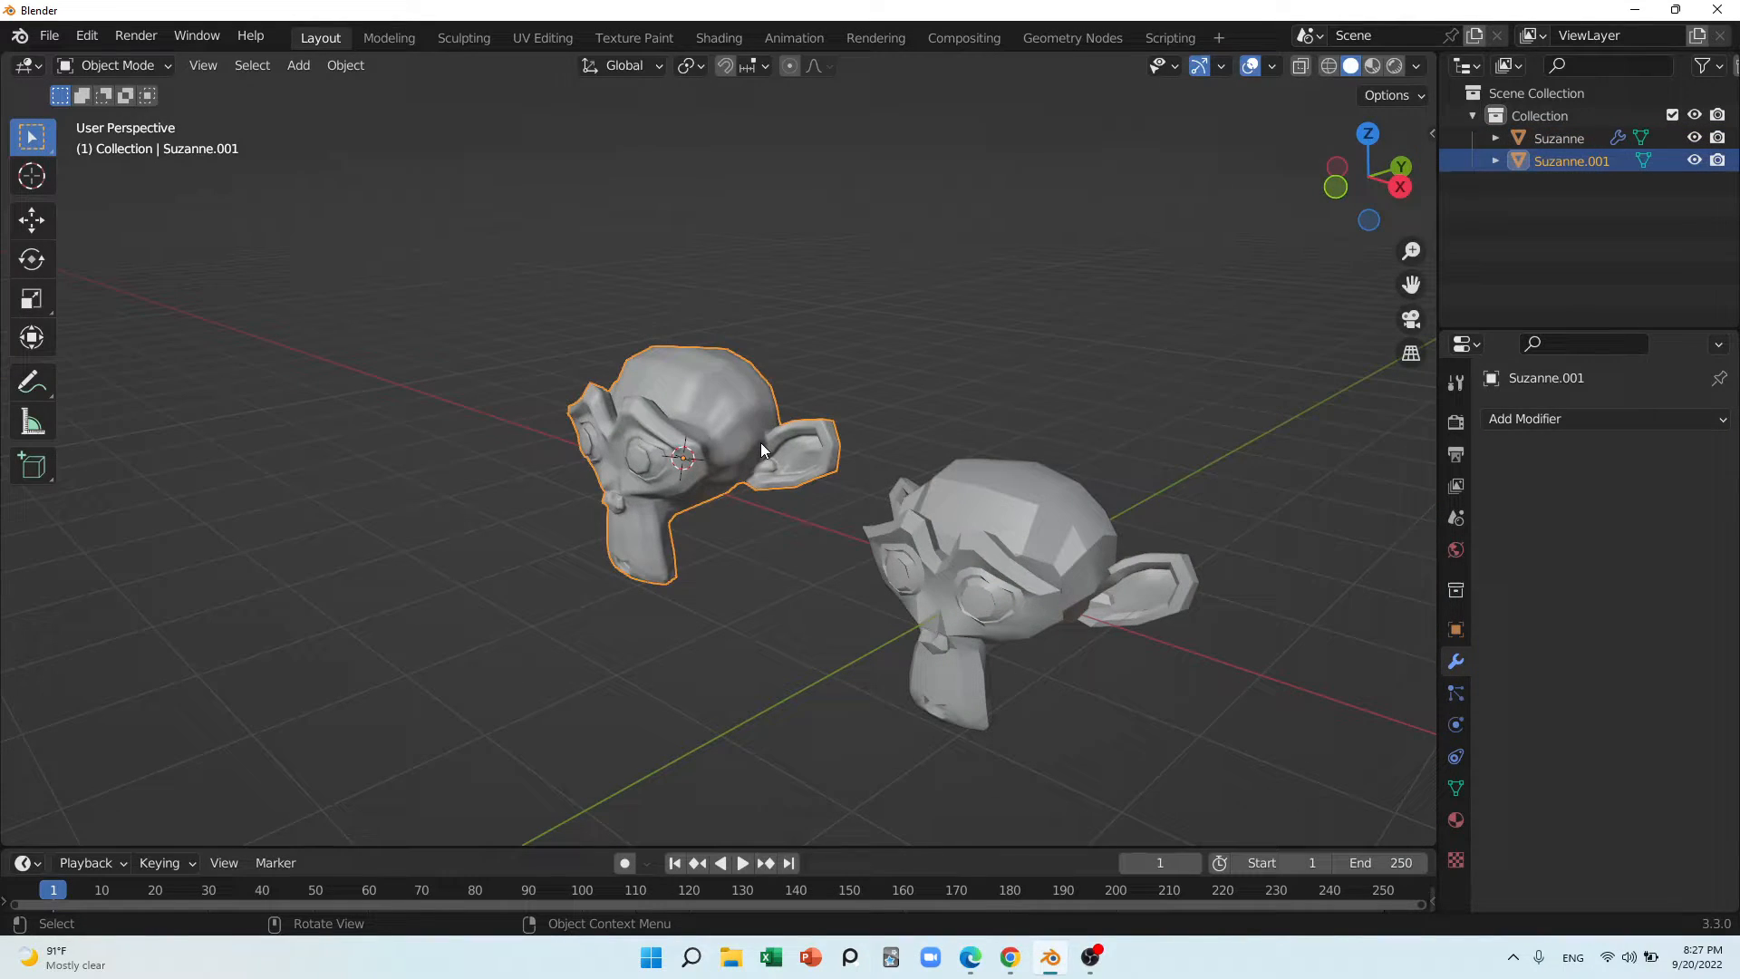
{"action": "left_click", "coordinate": [997, 546]}
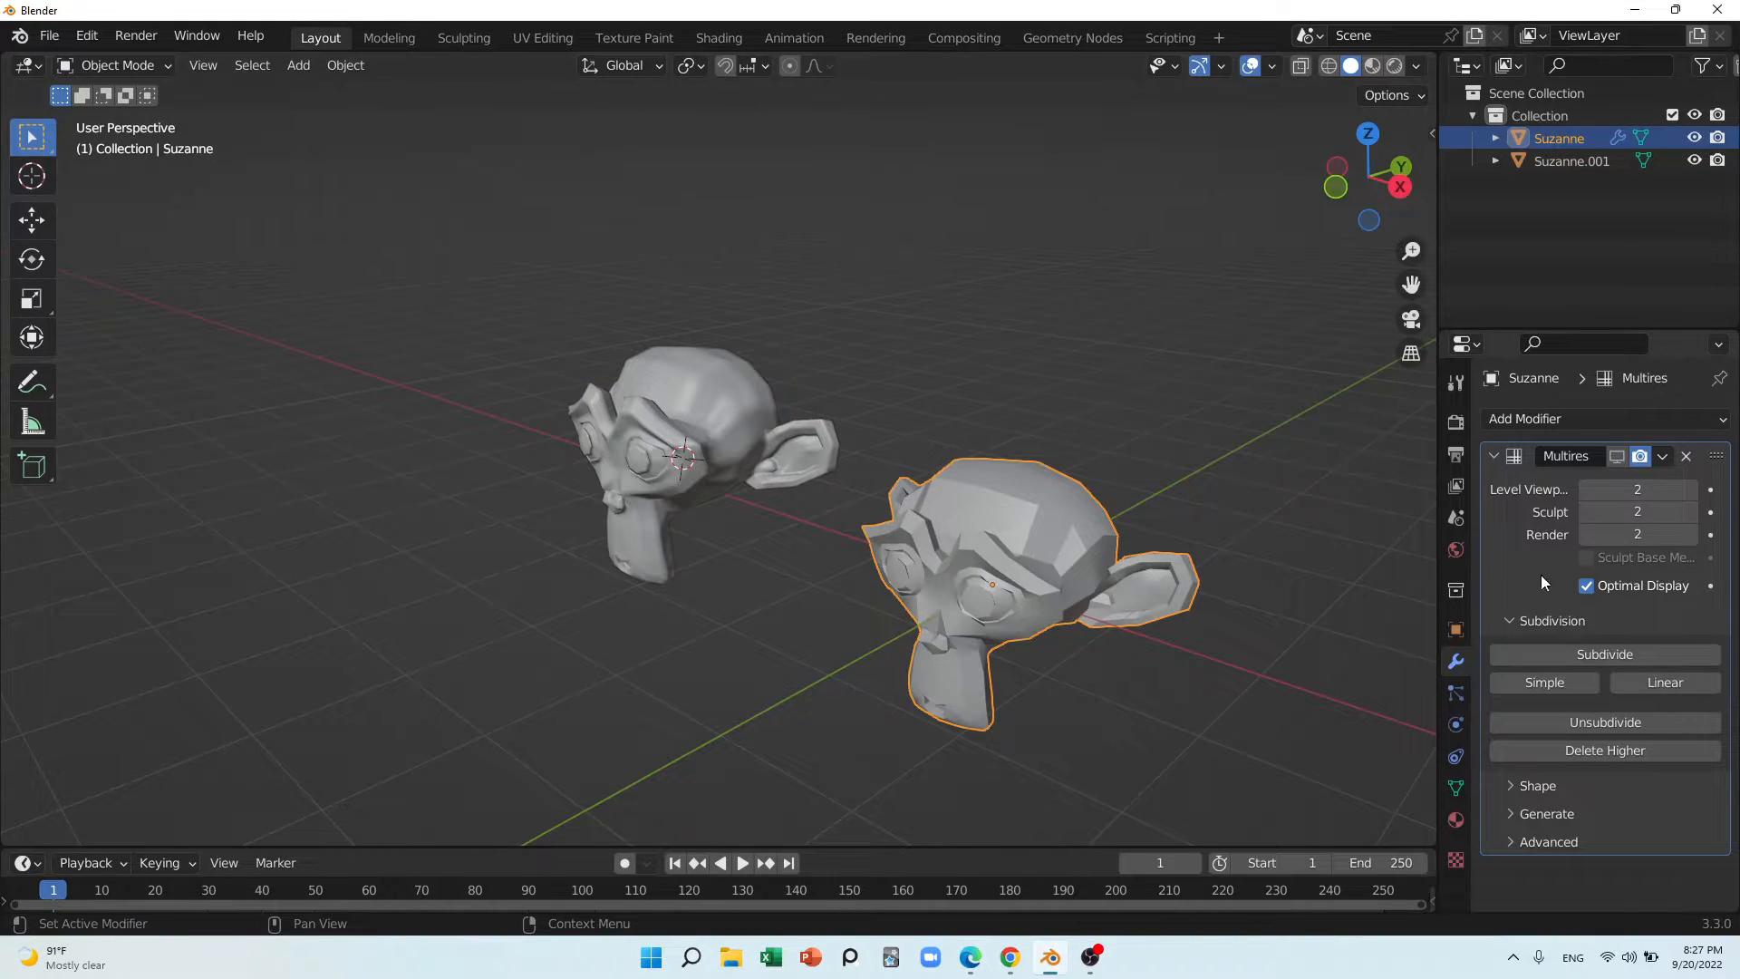
{"action": "left_click", "coordinate": [1592, 655]}
{"action": "middle_click_drag", "start_coordinate": [993, 588], "coordinate": [1155, 605]}
{"action": "right_click", "coordinate": [1096, 541]}
{"action": "left_click", "coordinate": [1062, 537]}
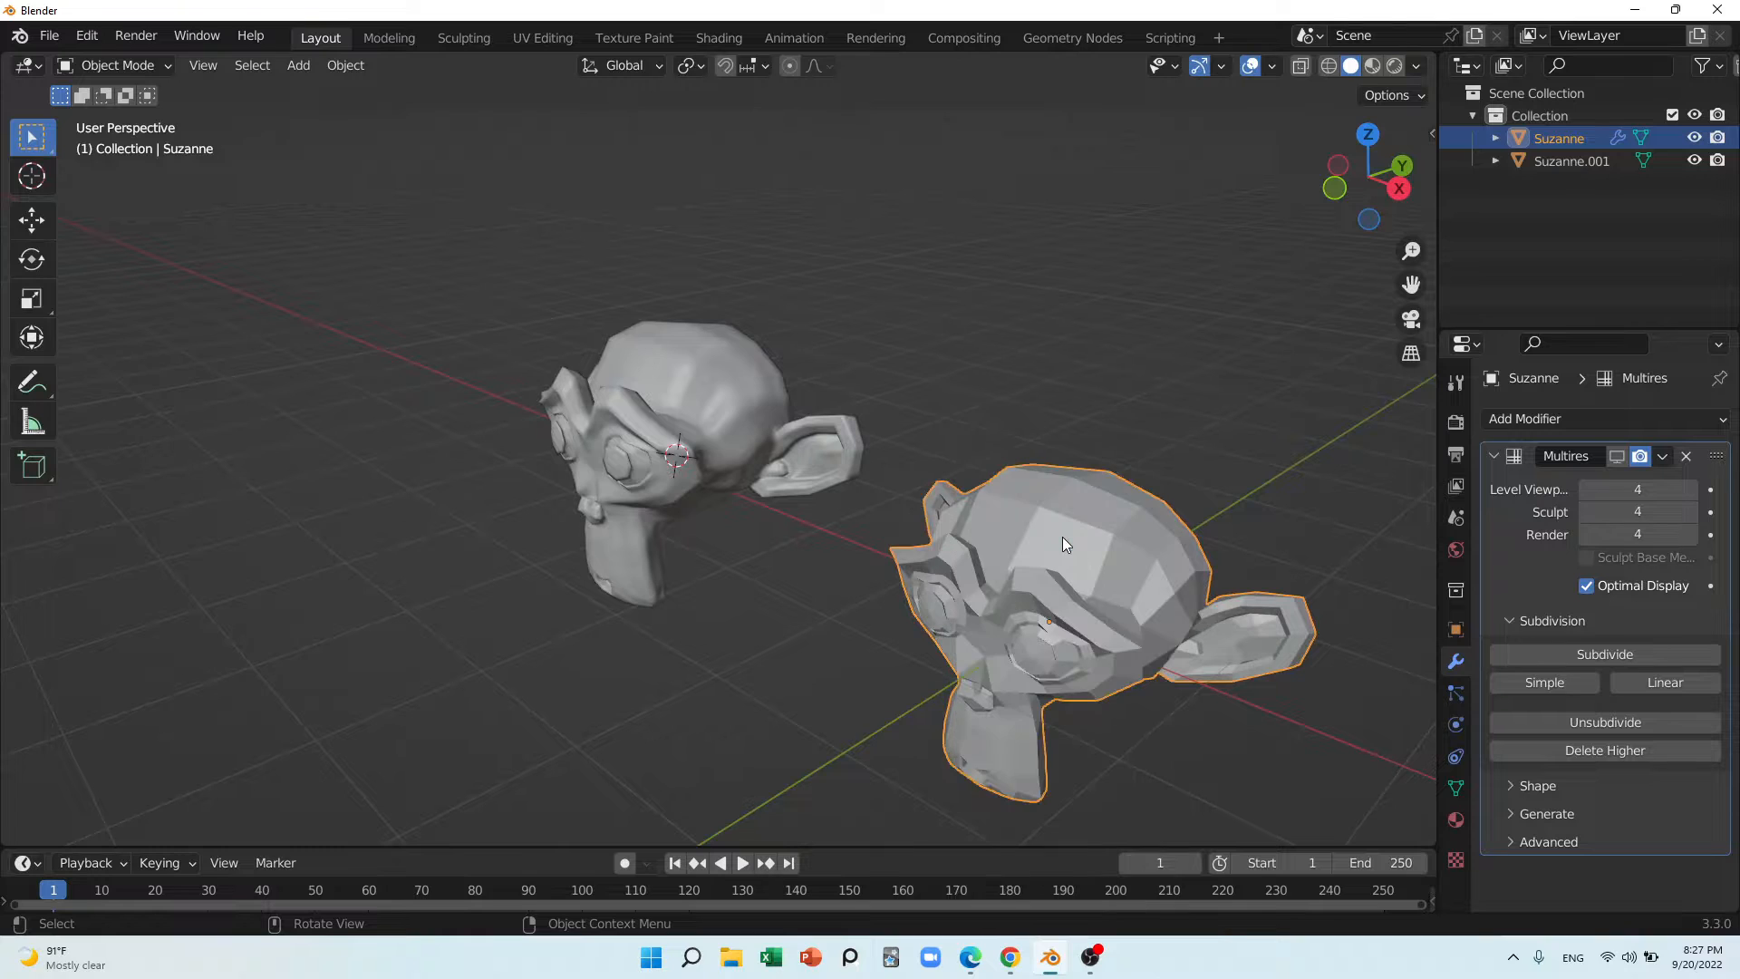
Subdivide the first monkey further with the Multires modifier, up to level 7
{"action": "scroll", "coordinate": [1062, 562], "scroll_direction": "up", "scroll_amount": 5}
{"action": "middle_click_drag", "start_coordinate": [1018, 569], "coordinate": [893, 514], "text": "shift"}
{"action": "left_click", "coordinate": [1604, 654]}
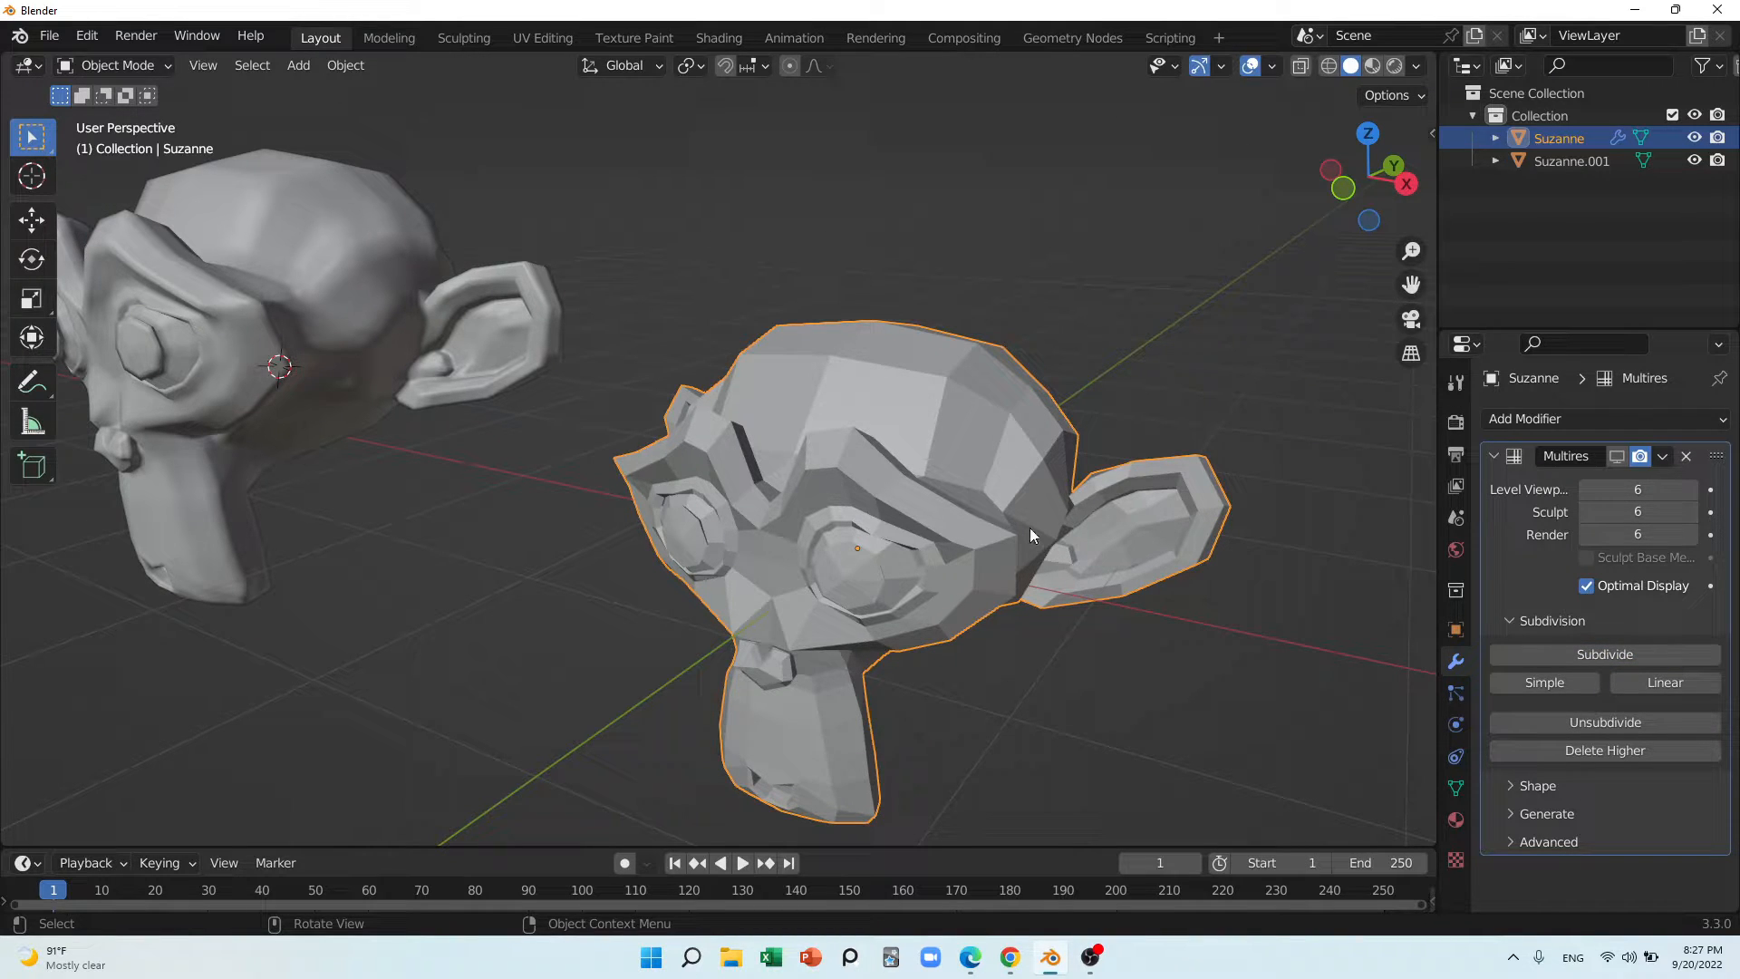
{"action": "scroll", "coordinate": [1043, 524], "scroll_direction": "down", "scroll_amount": 5}
{"action": "scroll", "coordinate": [1024, 530], "scroll_direction": "up", "scroll_amount": 5}
{"action": "key", "text": "Tab"}
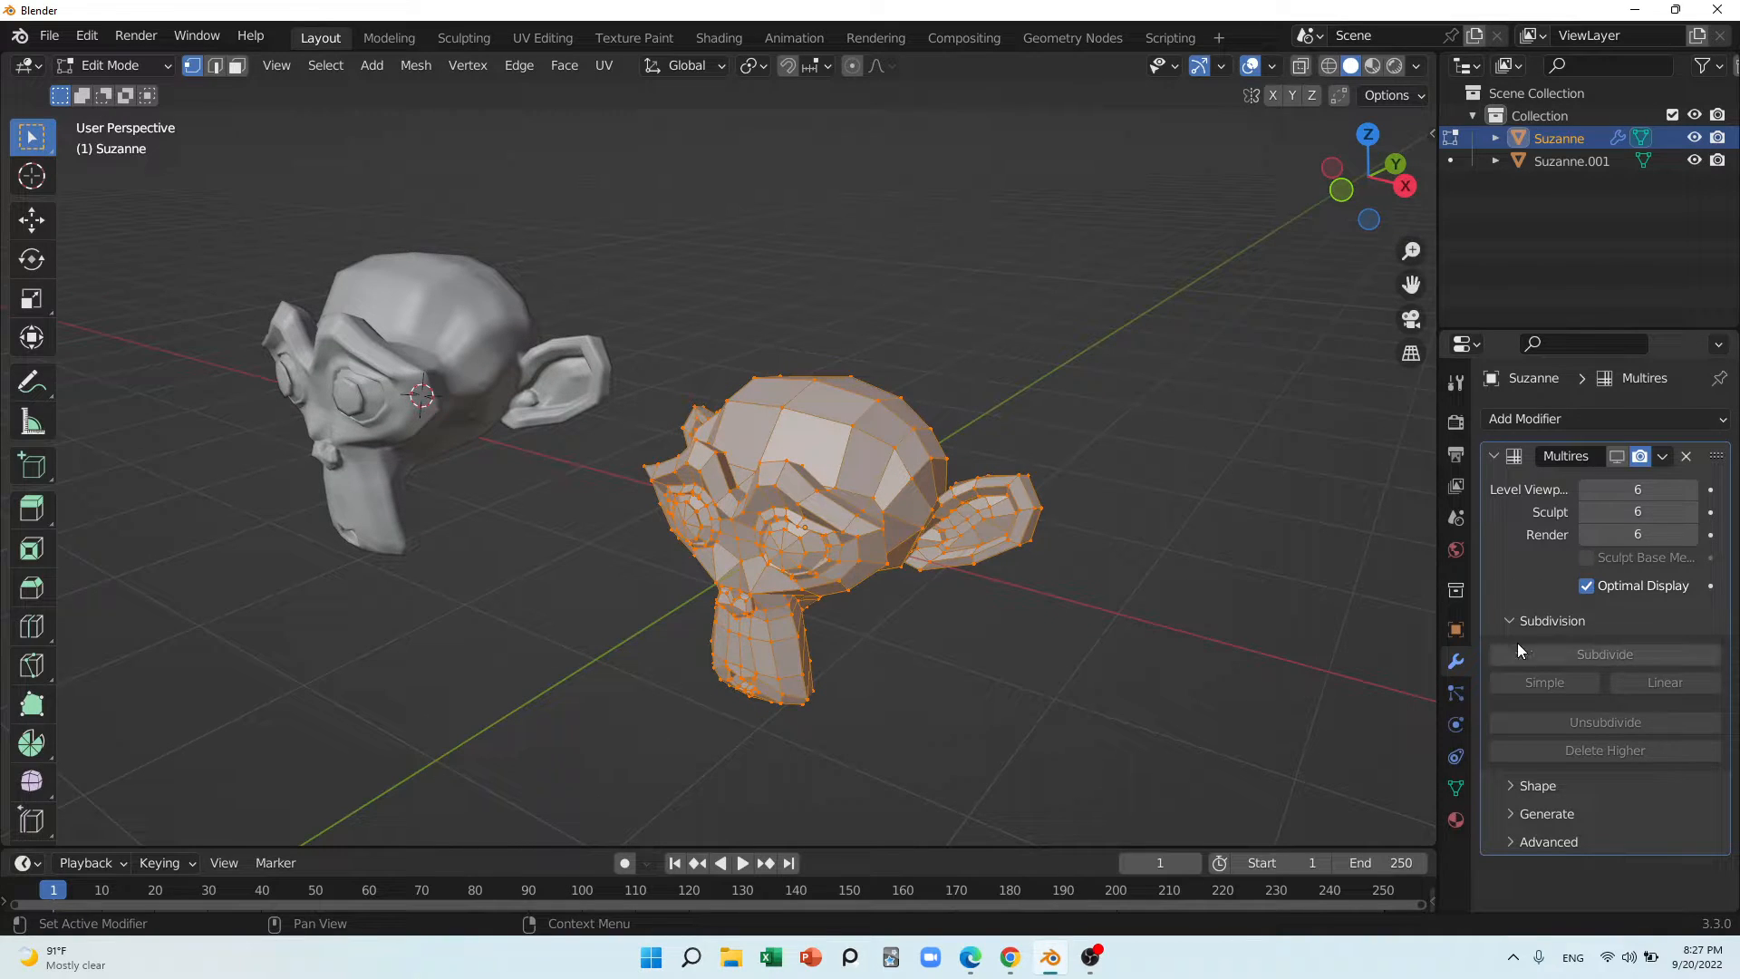
{"action": "key", "text": "Tab"}
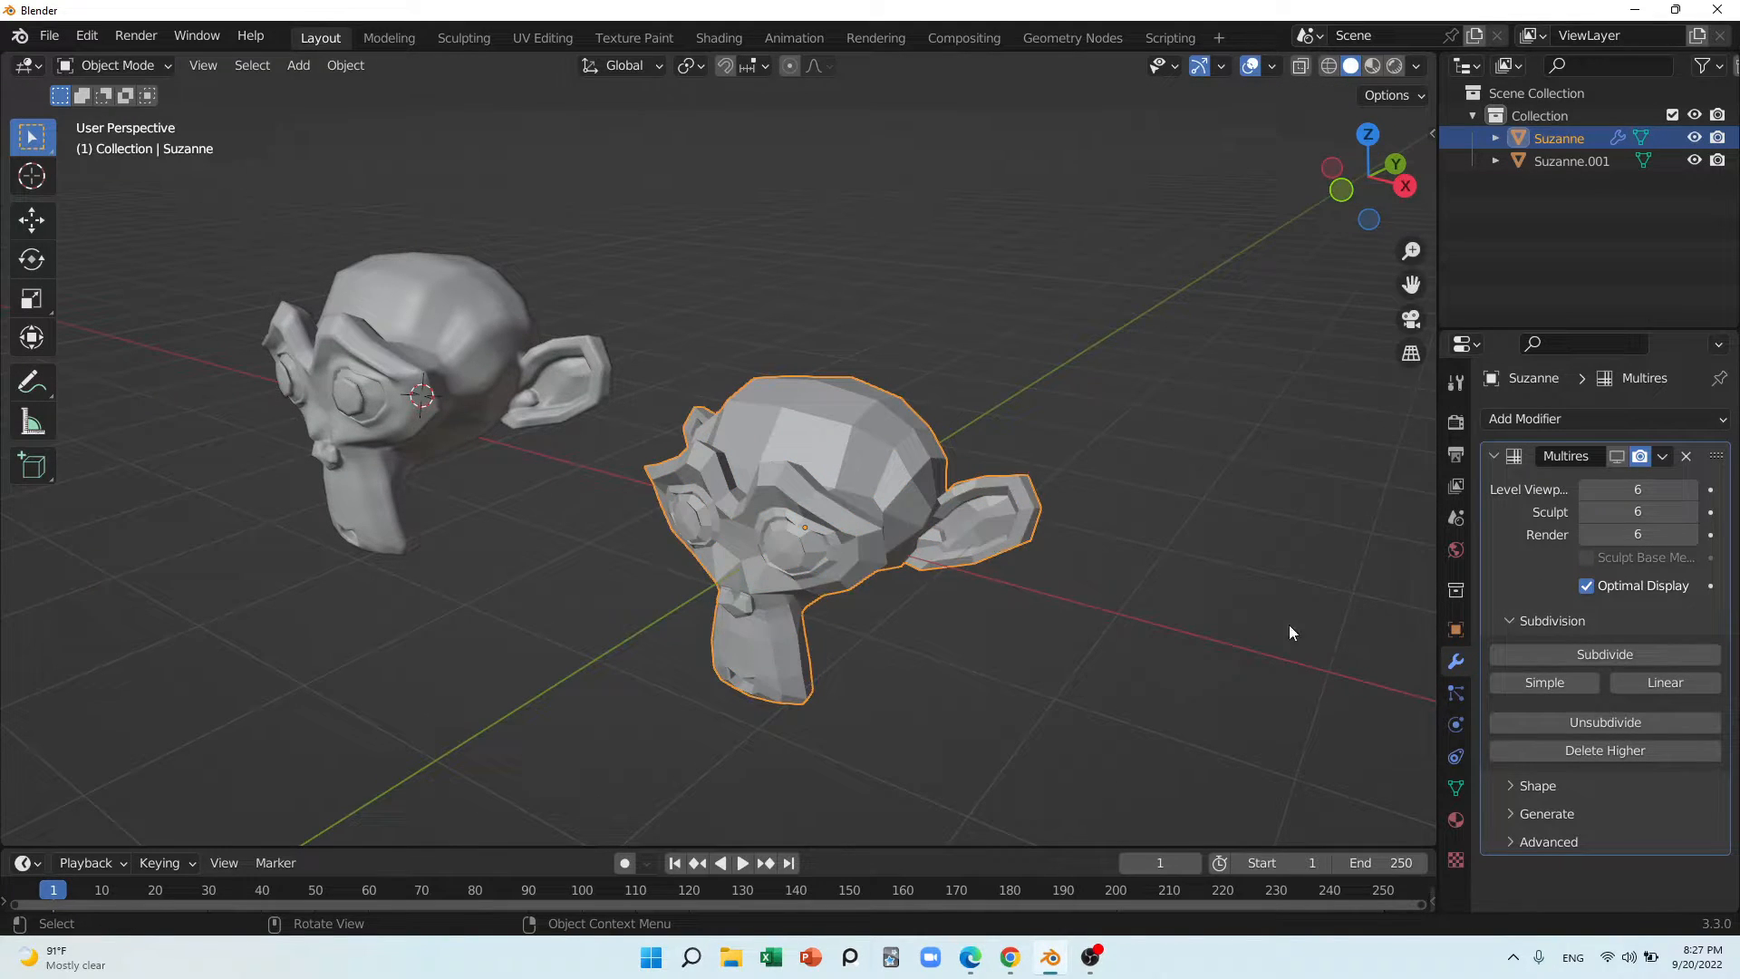
{"action": "left_click", "coordinate": [1611, 654]}
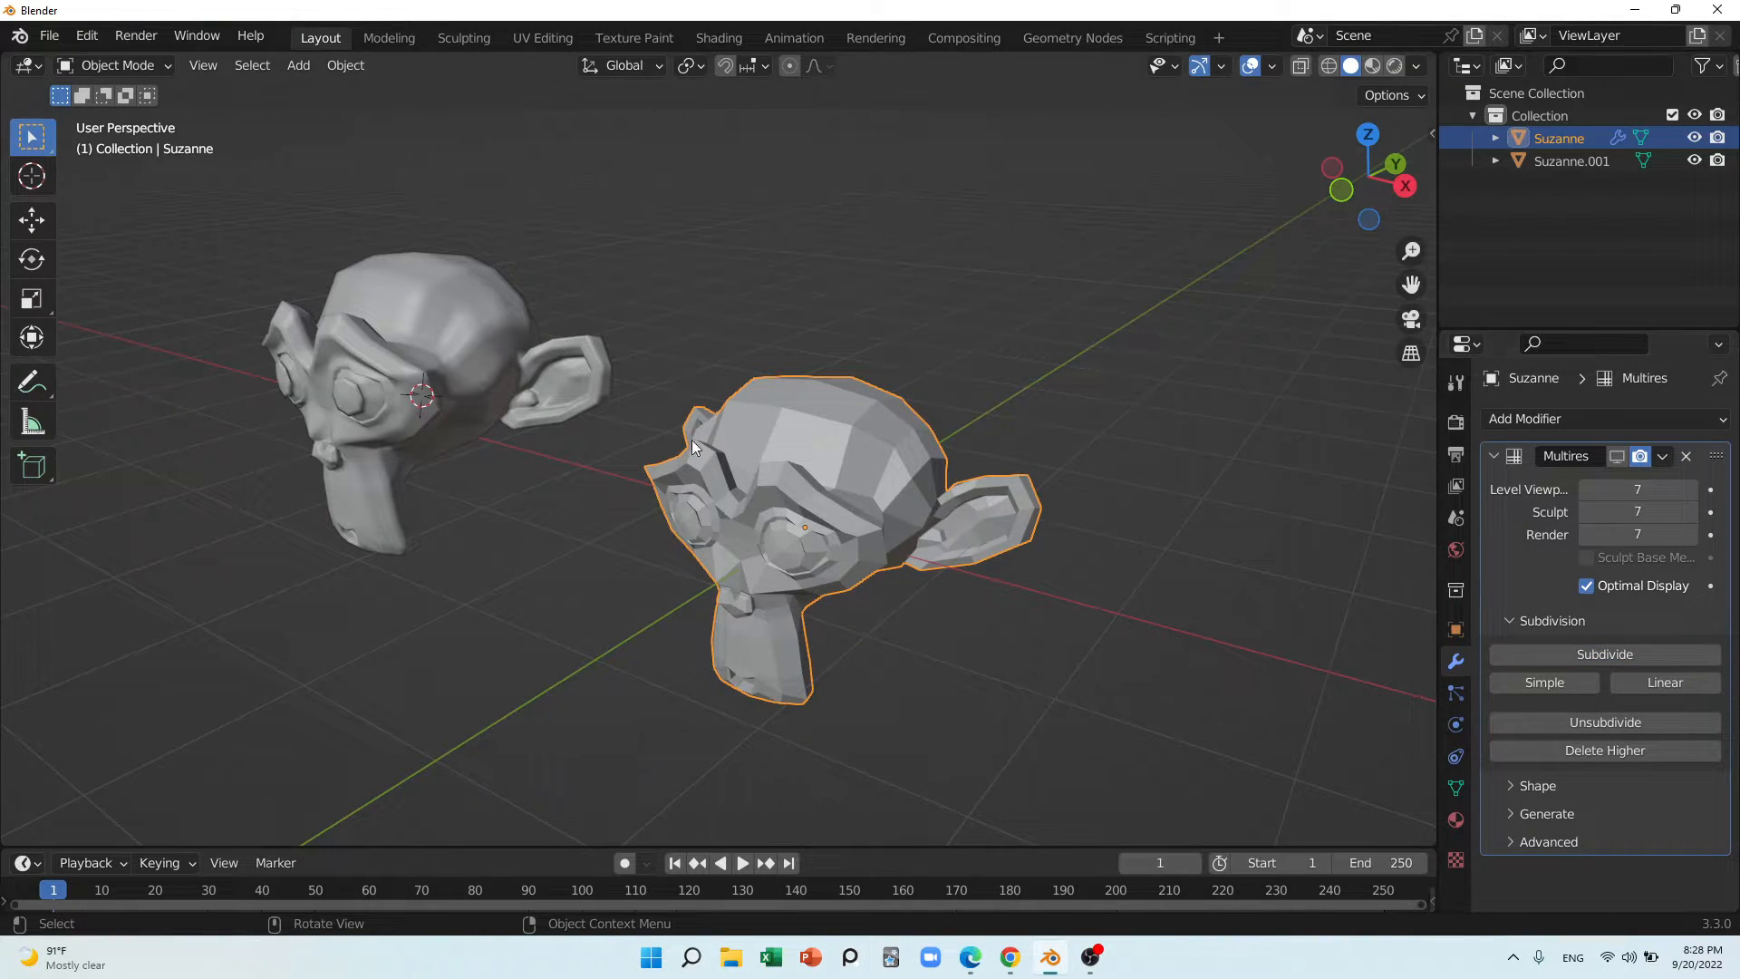
Turn on the first monkey's Multires viewport display and compare it with the second monkey
{"action": "middle_click_drag", "start_coordinate": [789, 478], "coordinate": [546, 411]}
{"action": "left_click", "coordinate": [471, 366]}
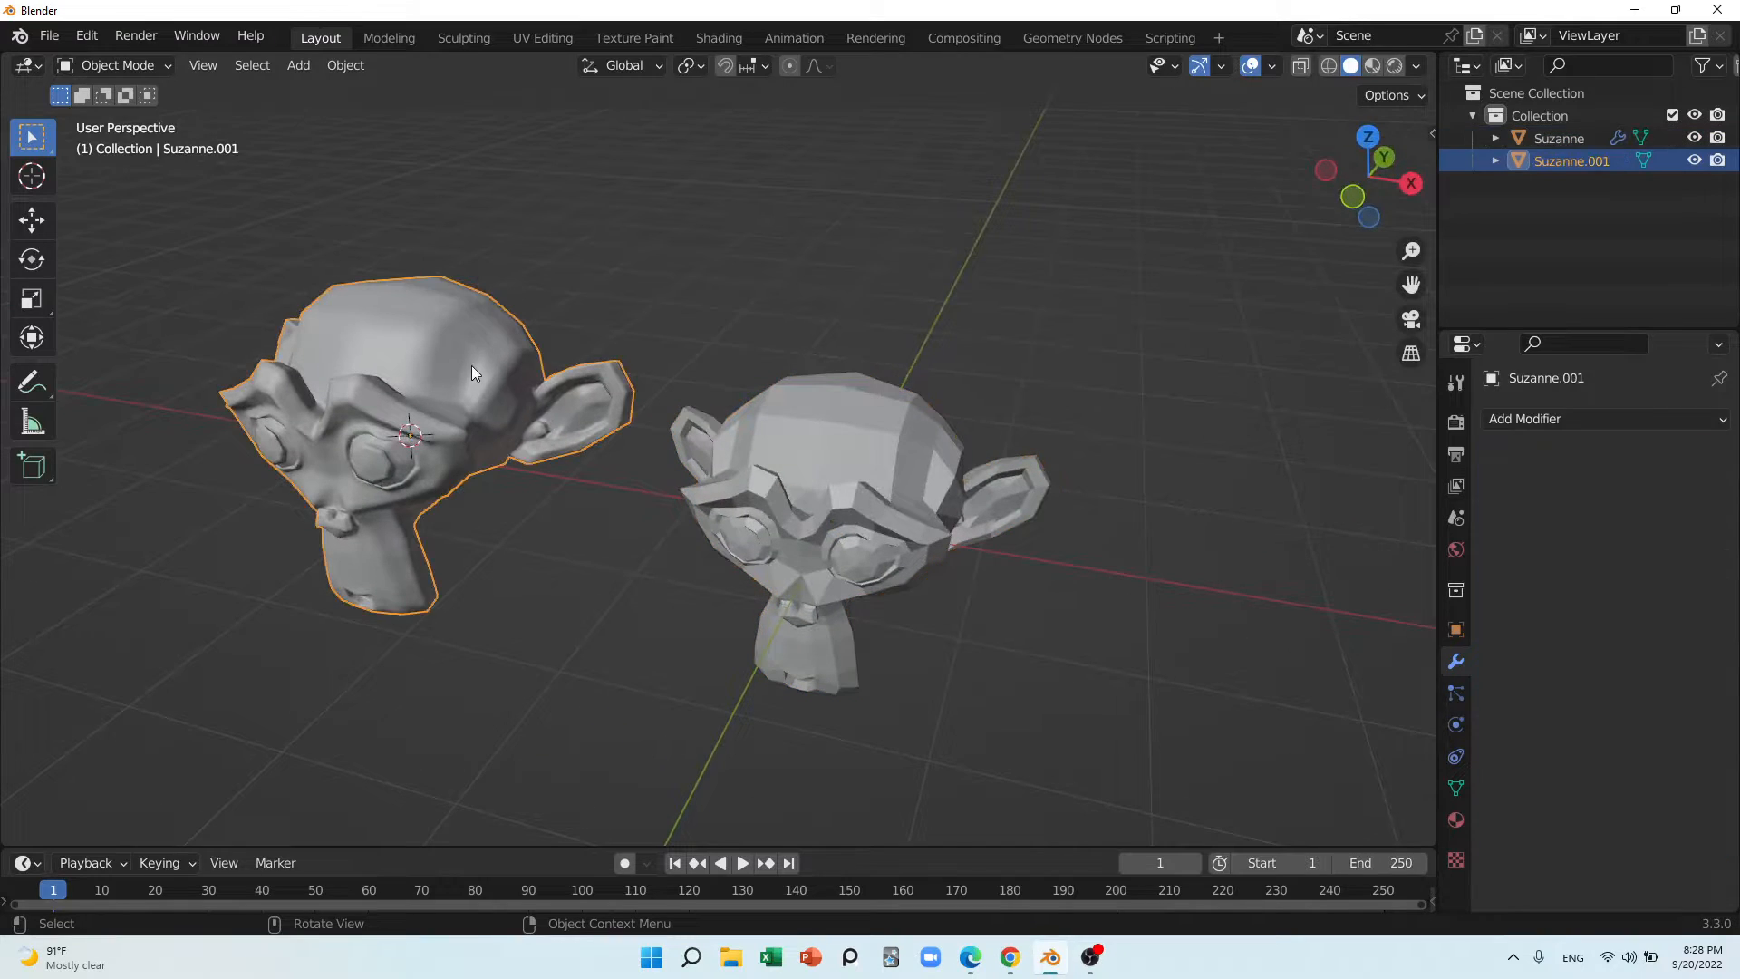
{"action": "middle_click_drag", "start_coordinate": [471, 367], "coordinate": [670, 407]}
{"action": "left_click", "coordinate": [970, 479]}
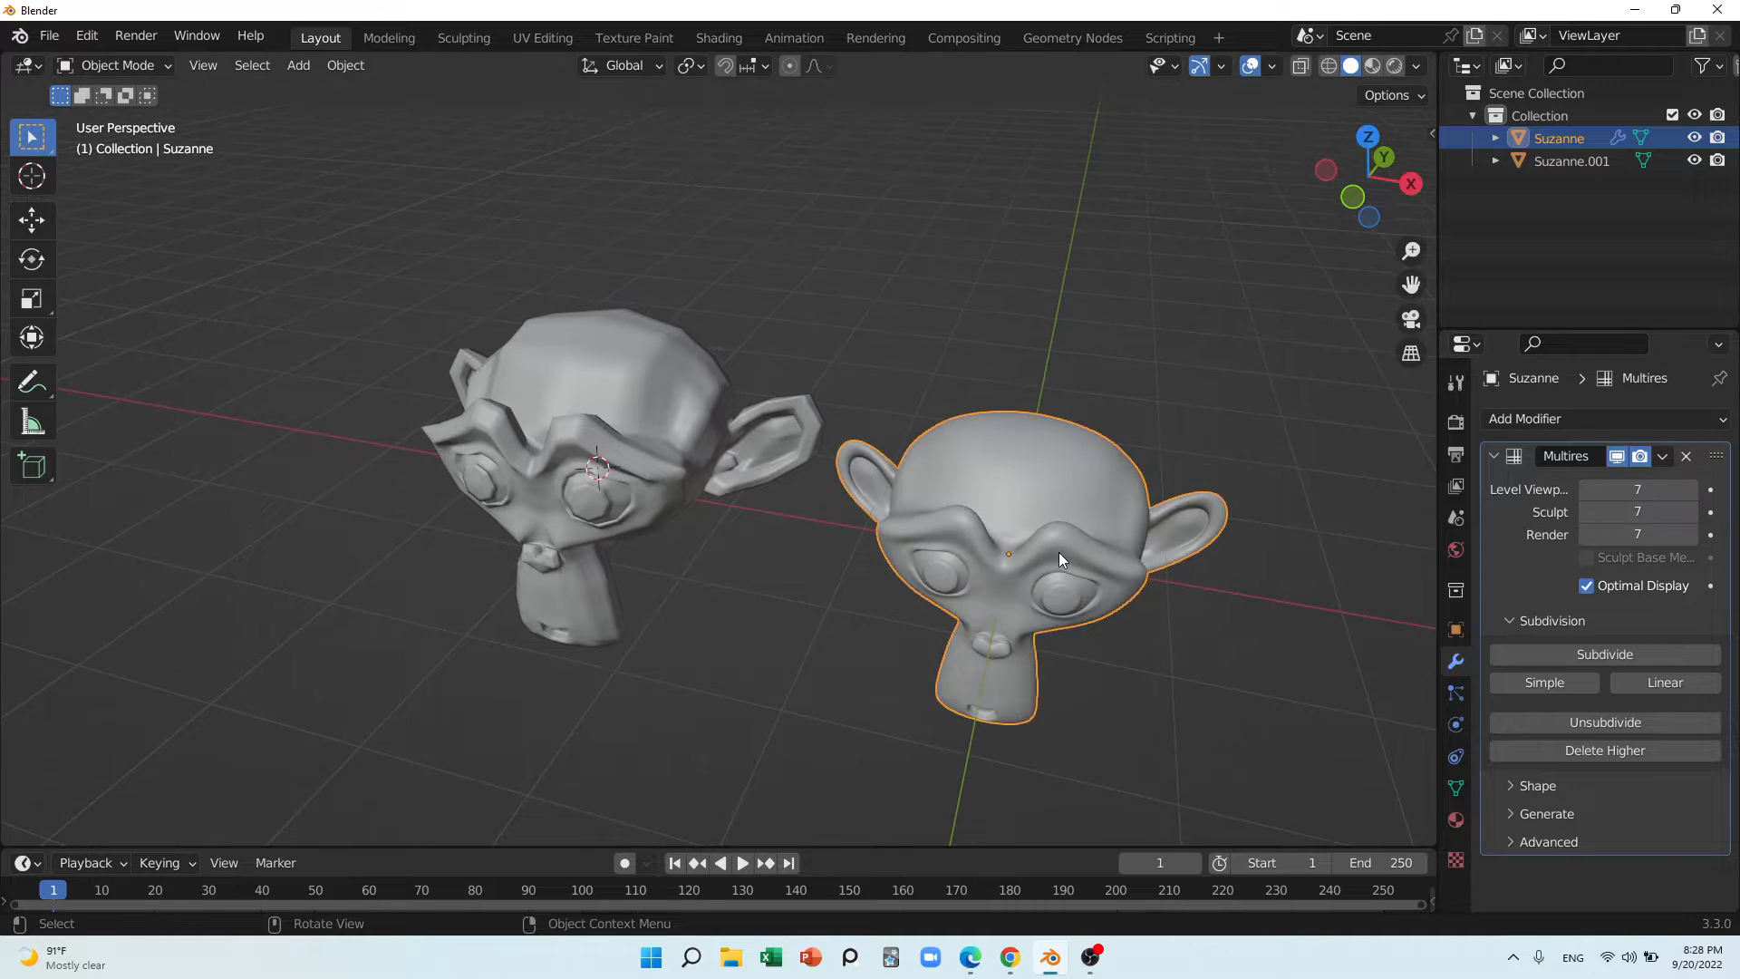
{"action": "middle_click_drag", "start_coordinate": [1059, 552], "coordinate": [1034, 589]}
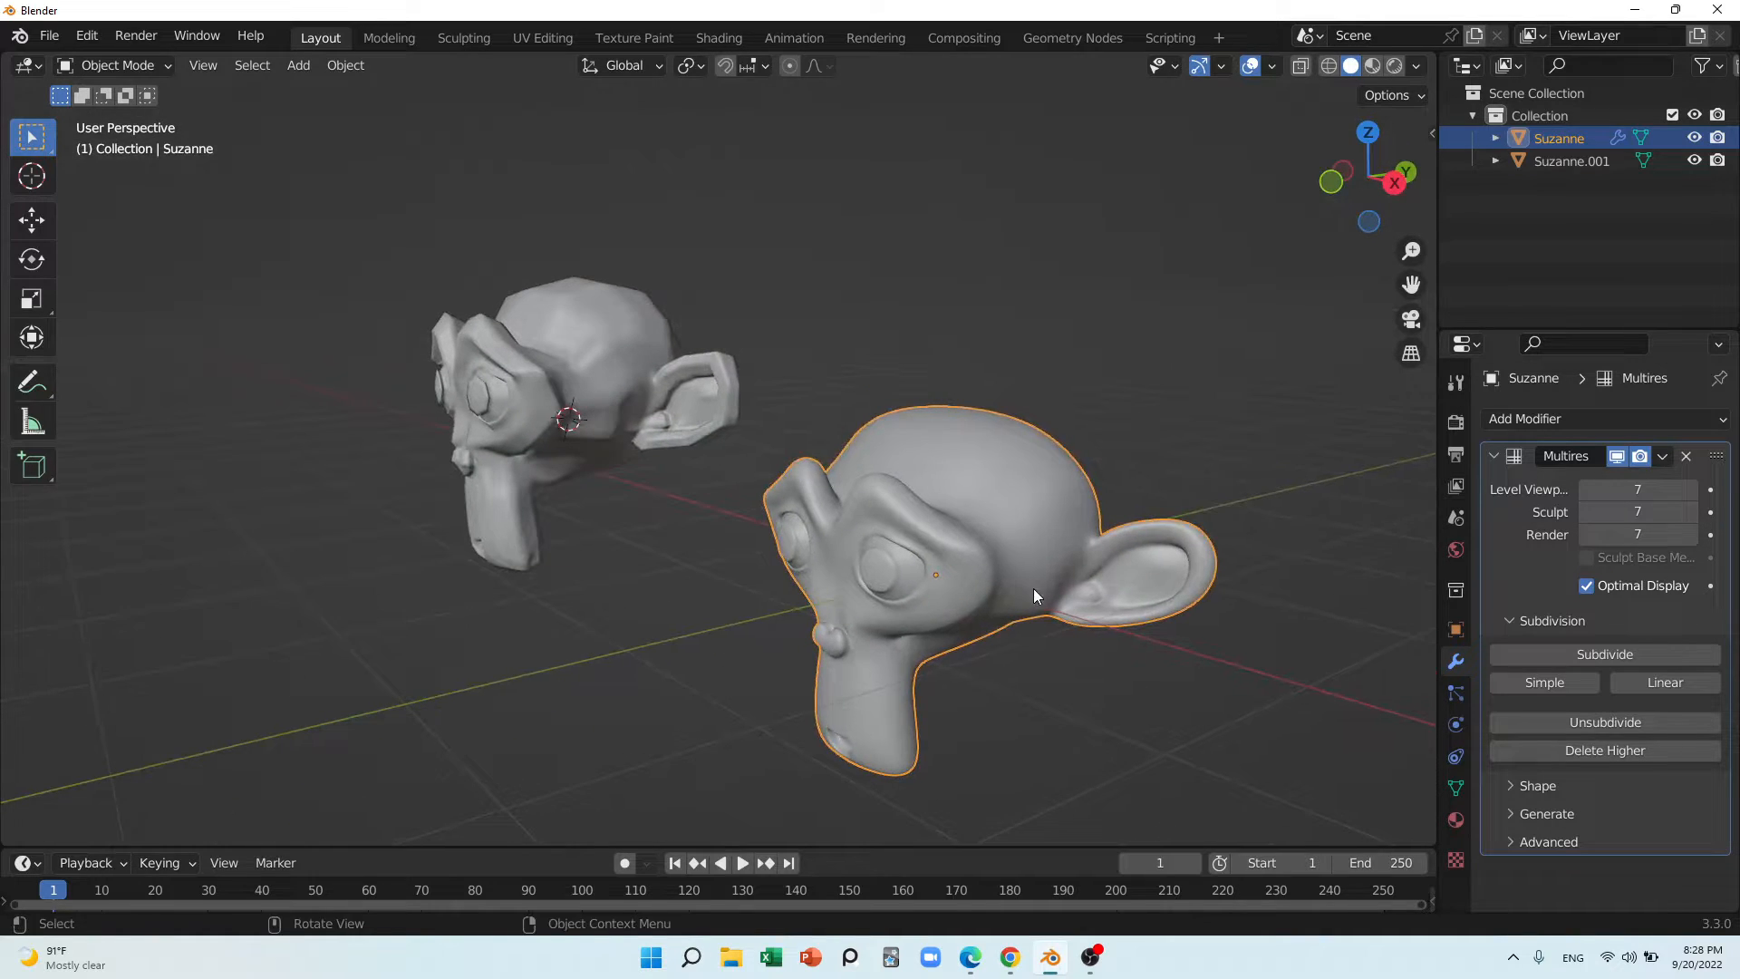
Set the Multires modifier's viewport, sculpt and render levels to 5
{"action": "left_click", "coordinate": [1586, 493]}
{"action": "left_click", "coordinate": [1586, 493]}
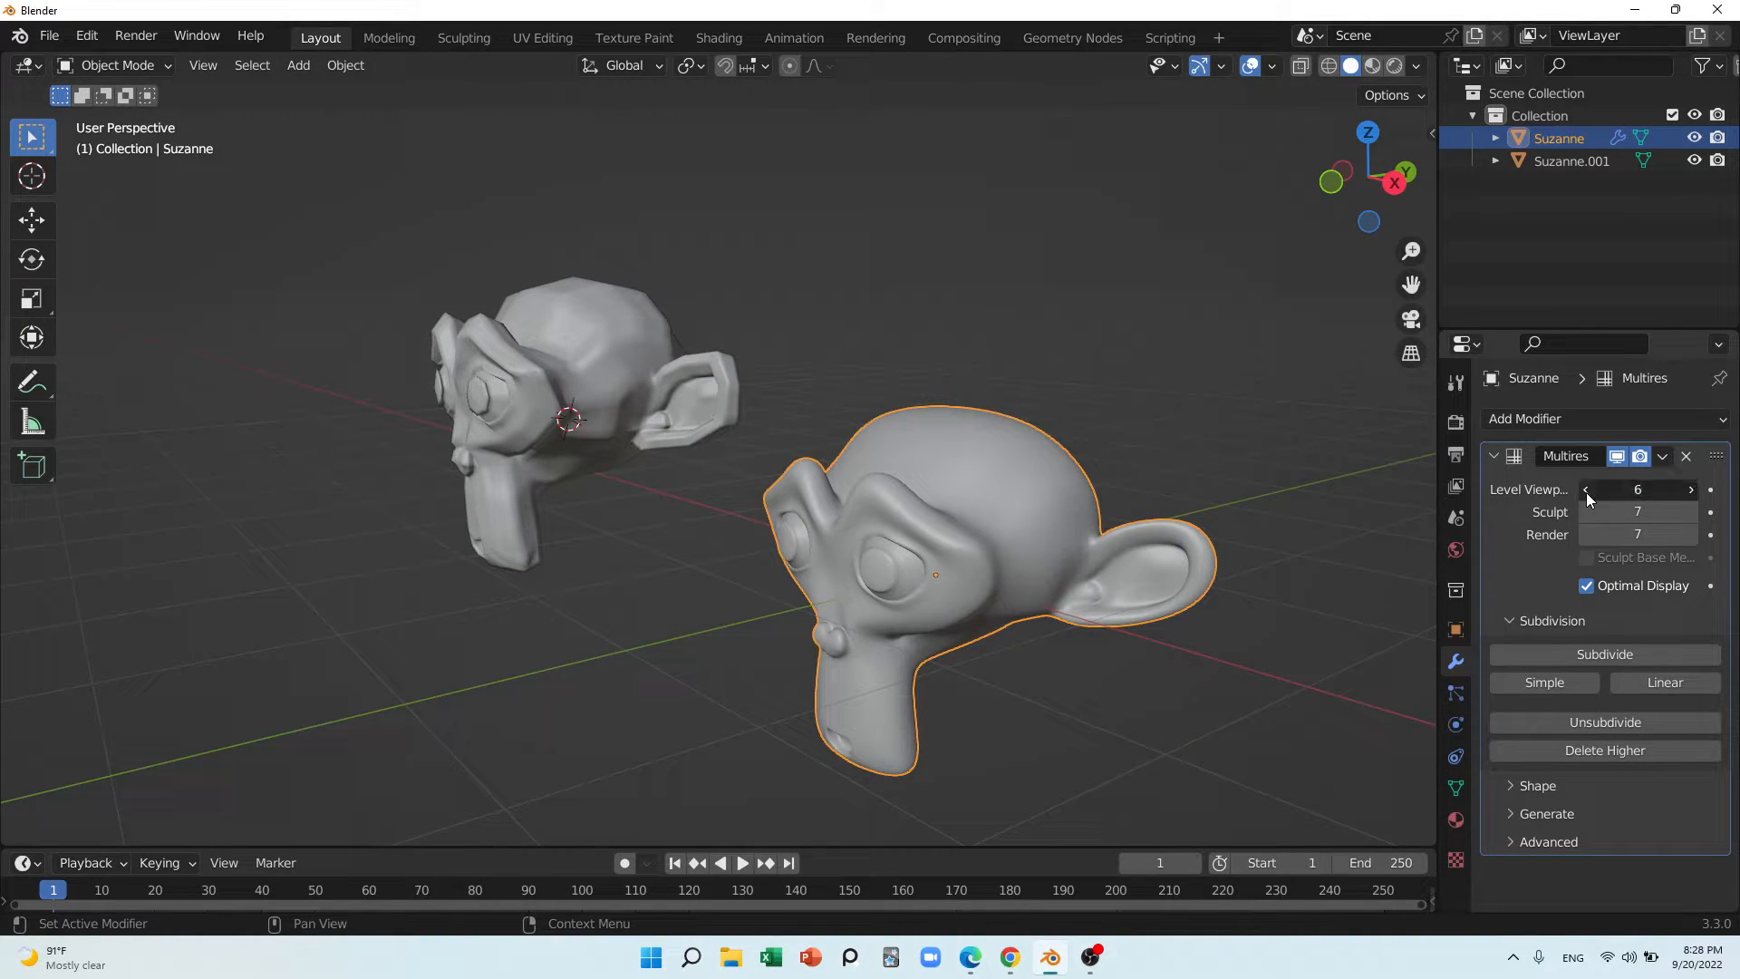
{"action": "left_click", "coordinate": [1587, 512]}
{"action": "left_click", "coordinate": [1586, 512]}
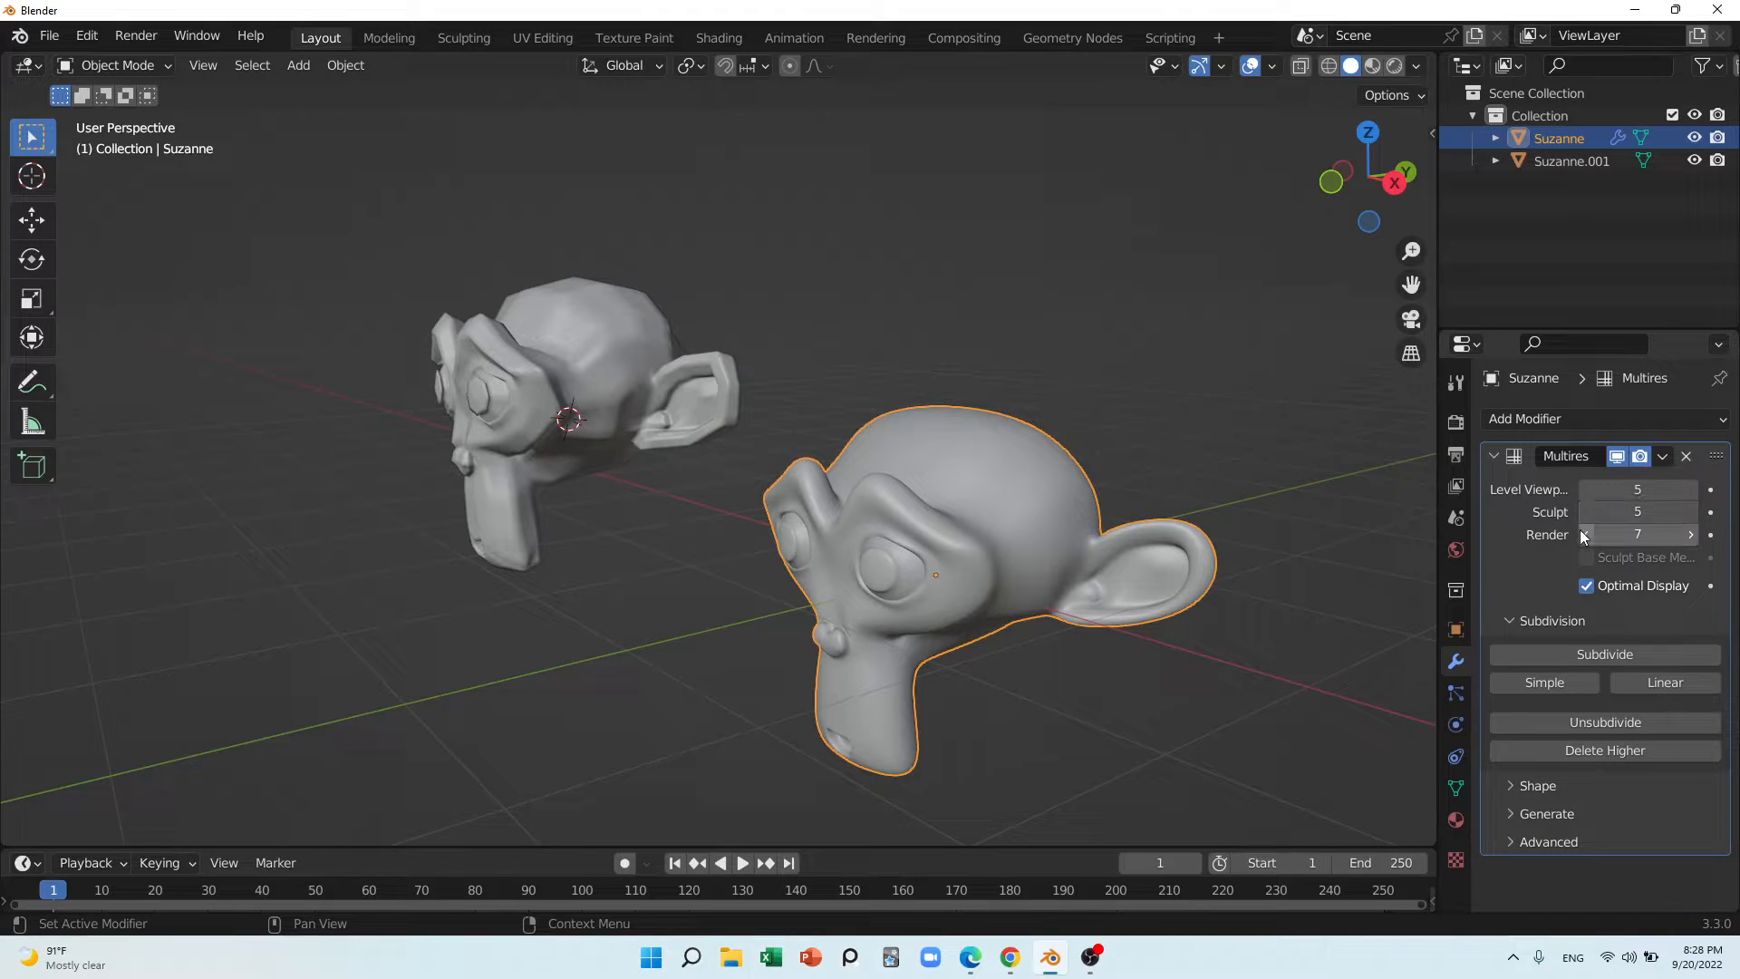
{"action": "left_click", "coordinate": [1585, 534]}
{"action": "left_click", "coordinate": [1585, 534]}
{"action": "mouse_move", "coordinate": [1097, 656]}
{"action": "middle_mouse_down"}
{"action": "mouse_move", "coordinate": [1149, 678]}
{"action": "mouse_move", "coordinate": [1129, 658]}
{"action": "middle_mouse_up"}
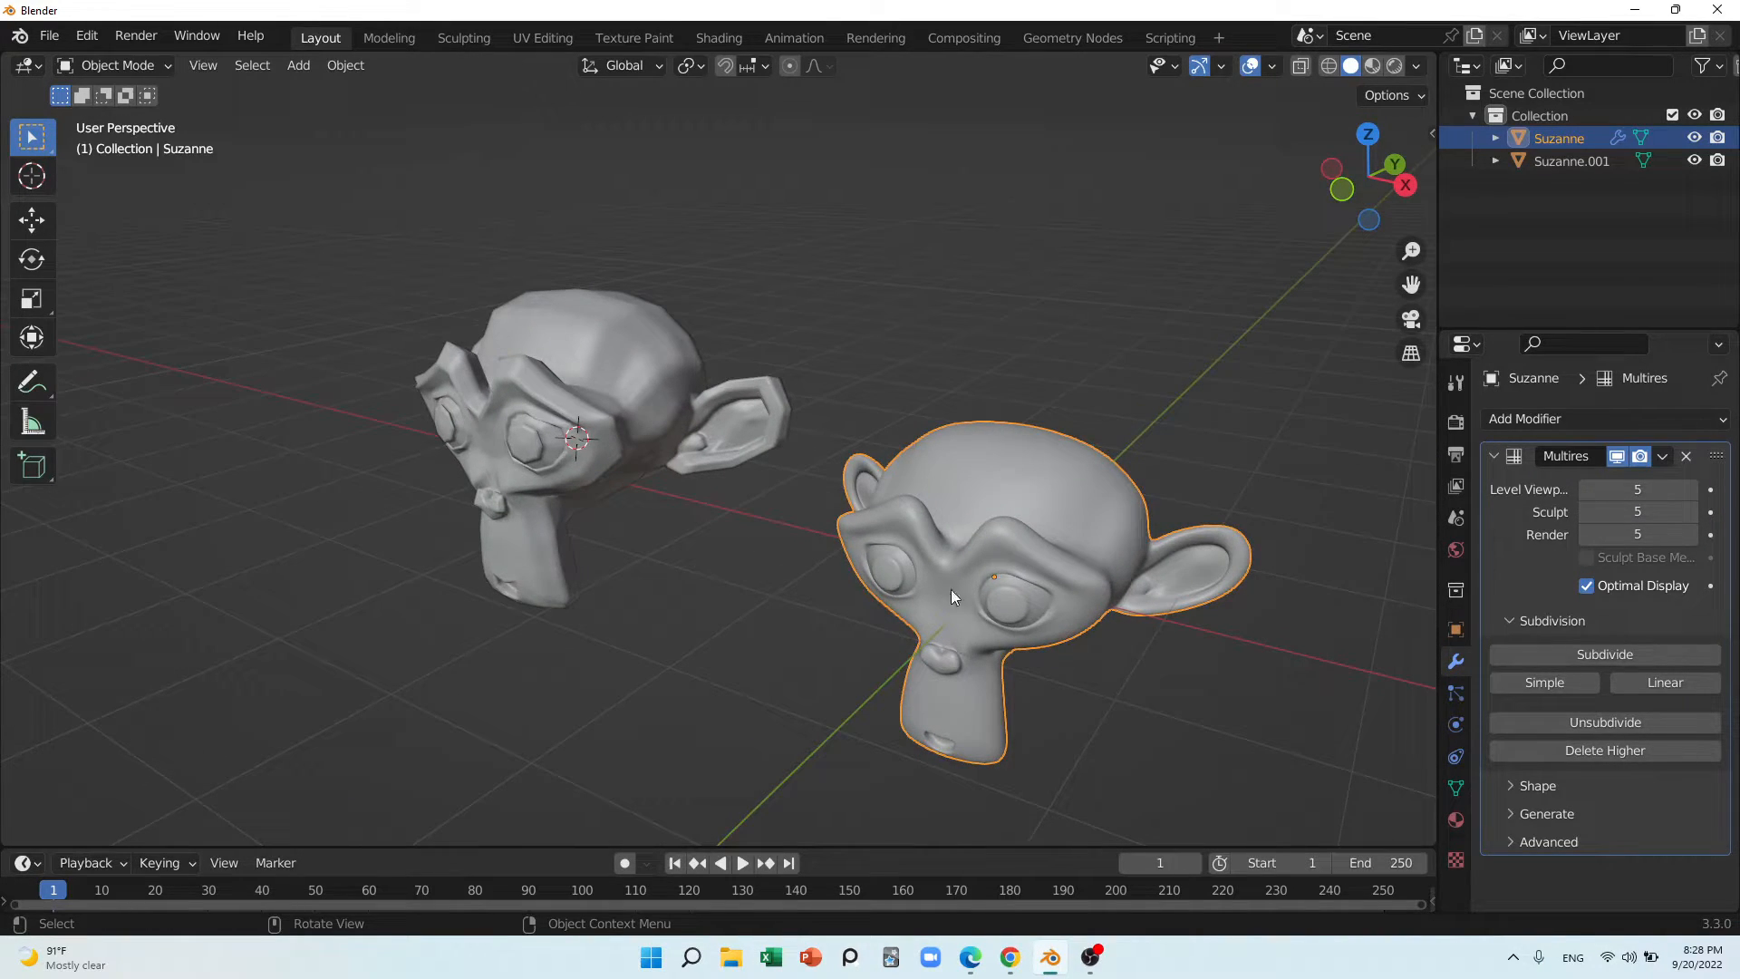
Apply Shade Smooth to the first monkey again and inspect its surface up close
{"action": "right_click", "coordinate": [876, 444]}
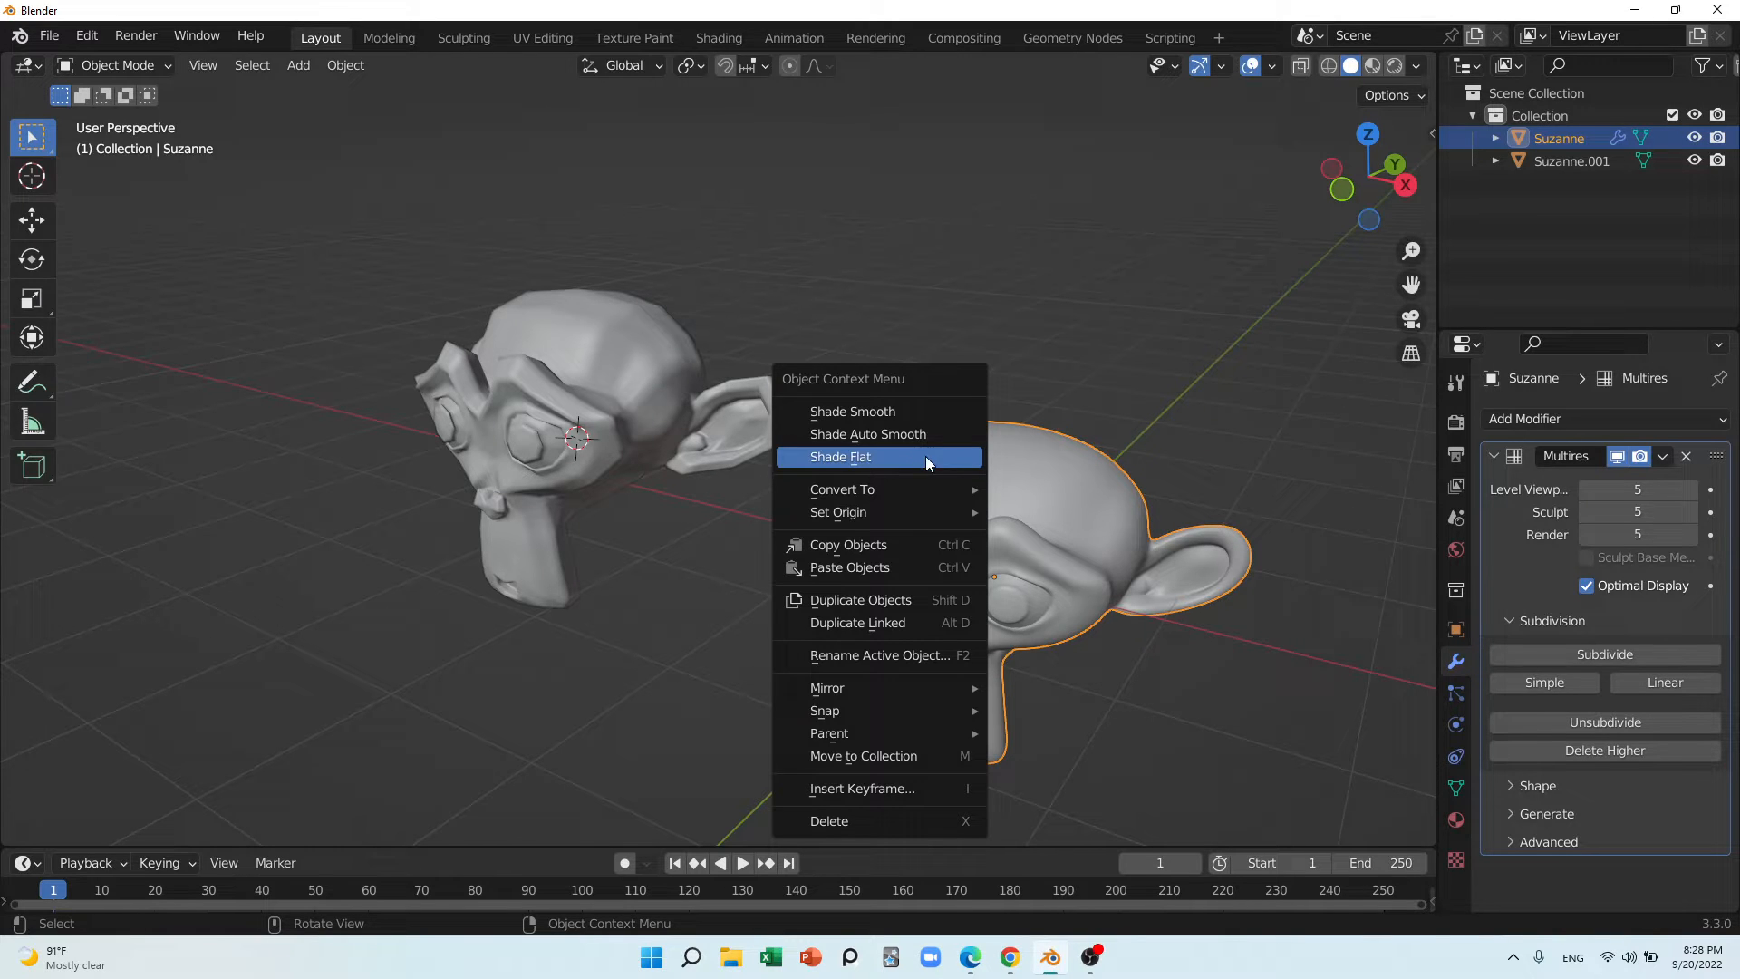
{"action": "left_click", "coordinate": [881, 417]}
{"action": "scroll", "coordinate": [972, 544], "scroll_direction": "up", "scroll_amount": 2}
{"action": "scroll", "coordinate": [968, 553], "scroll_direction": "up", "scroll_amount": 3}
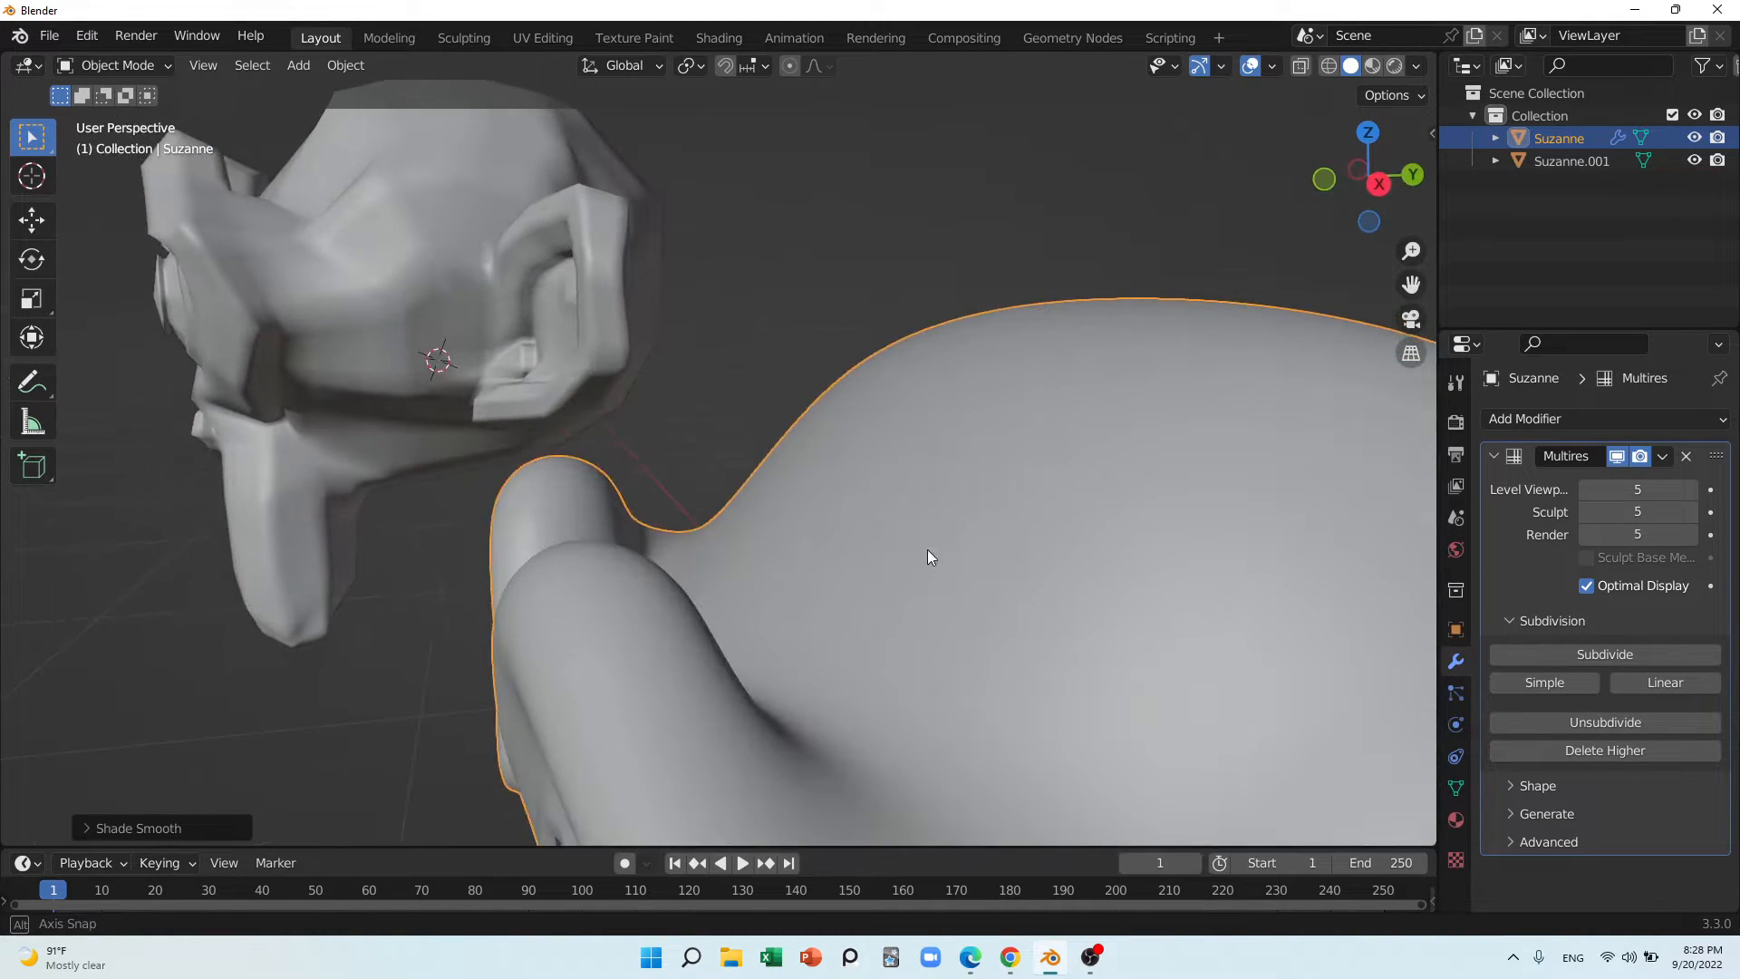
{"action": "scroll", "coordinate": [927, 553], "scroll_direction": "down", "scroll_amount": 5}
{"action": "middle_click_drag", "start_coordinate": [816, 556], "coordinate": [848, 585]}
Apply Shade Smooth to the second monkey again, and reselect the monkey with the Multires modifier
{"action": "left_click", "coordinate": [595, 402]}
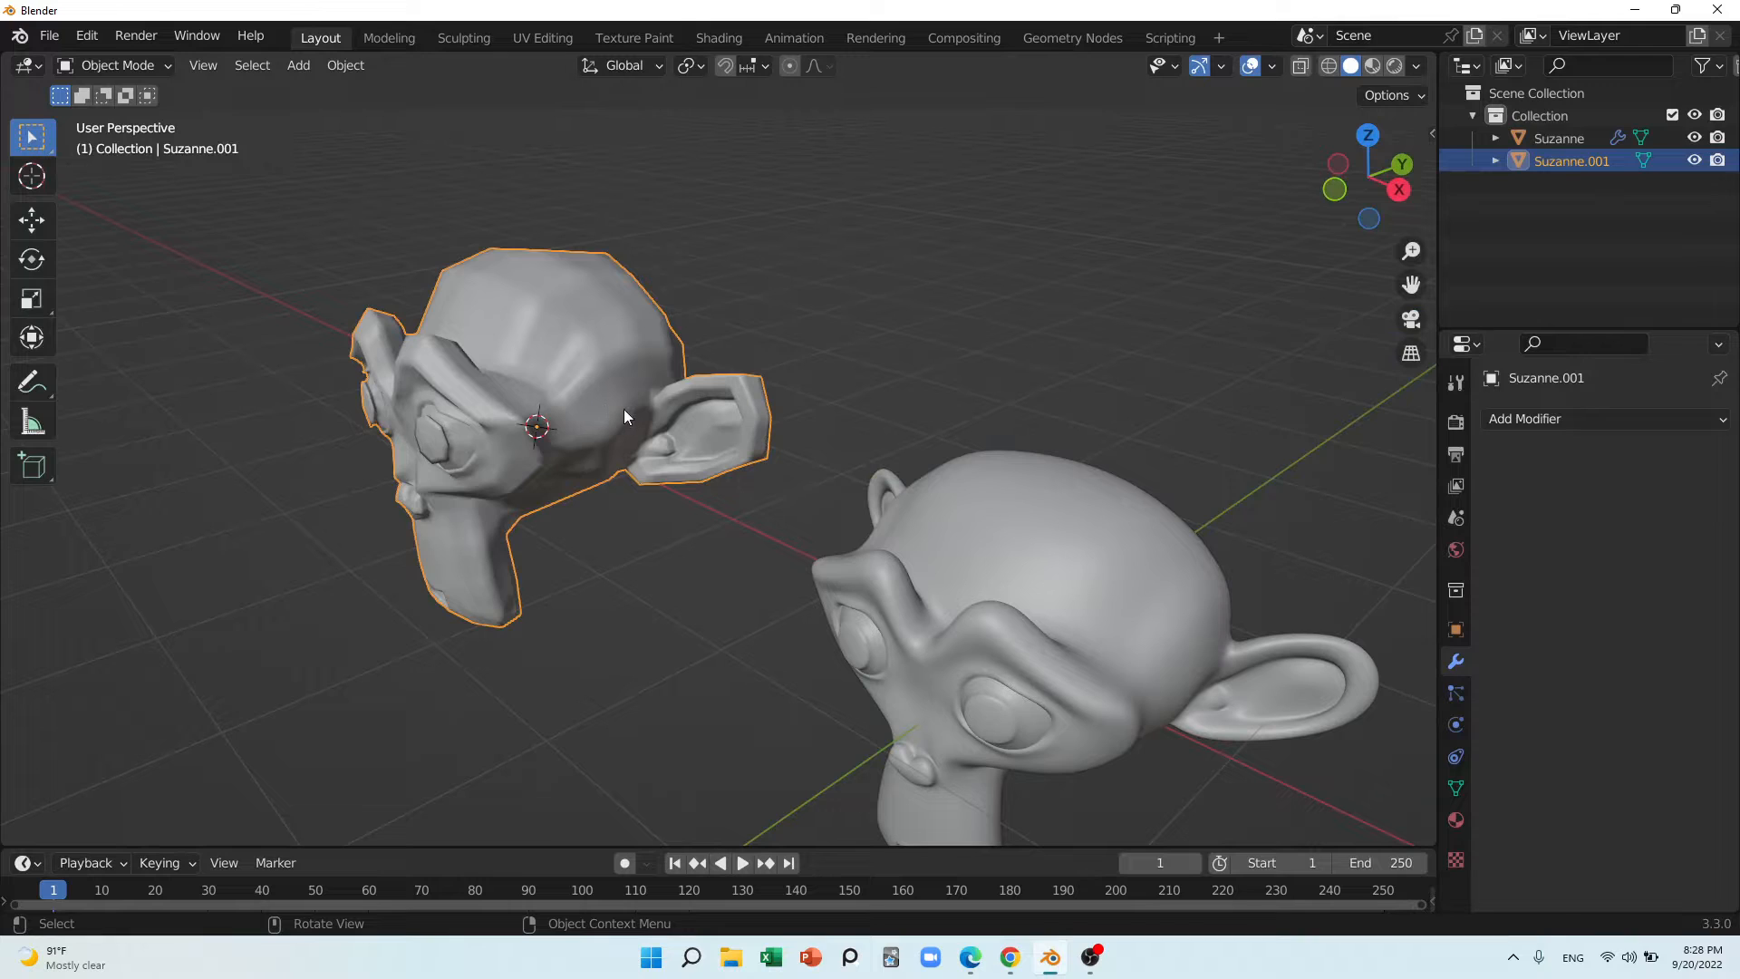
{"action": "right_click", "coordinate": [598, 396]}
{"action": "left_click", "coordinate": [591, 395]}
{"action": "middle_click_drag", "start_coordinate": [589, 394], "coordinate": [671, 448]}
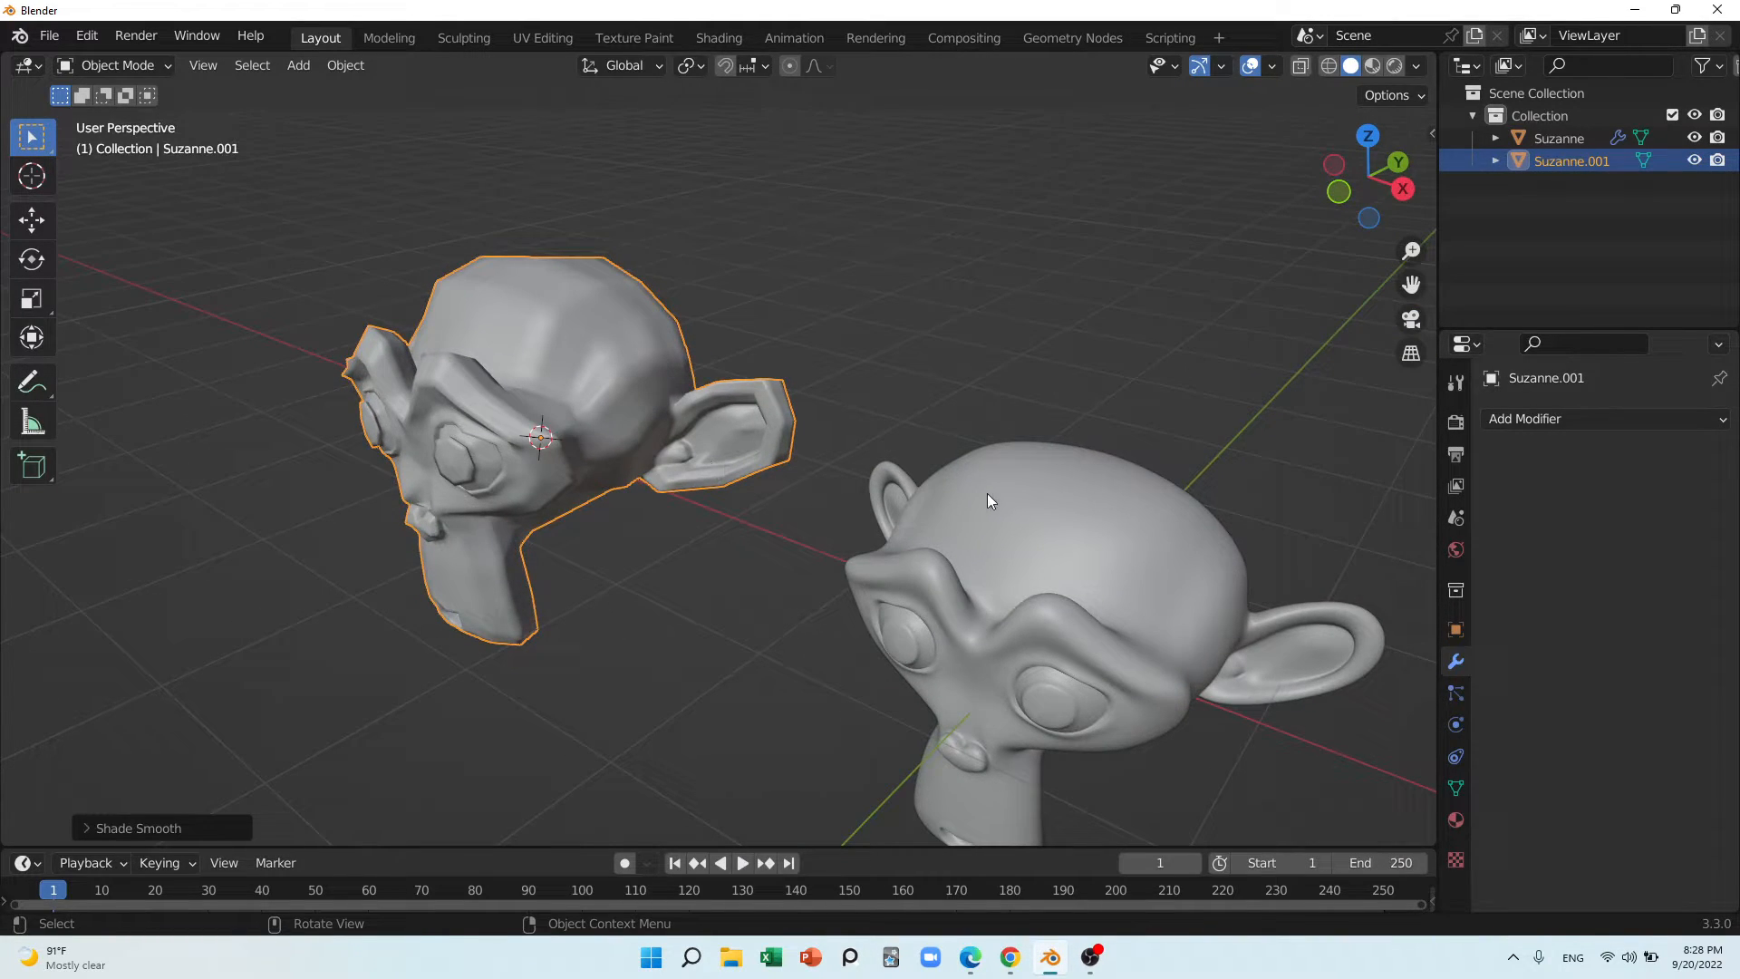
{"action": "left_click", "coordinate": [992, 505]}
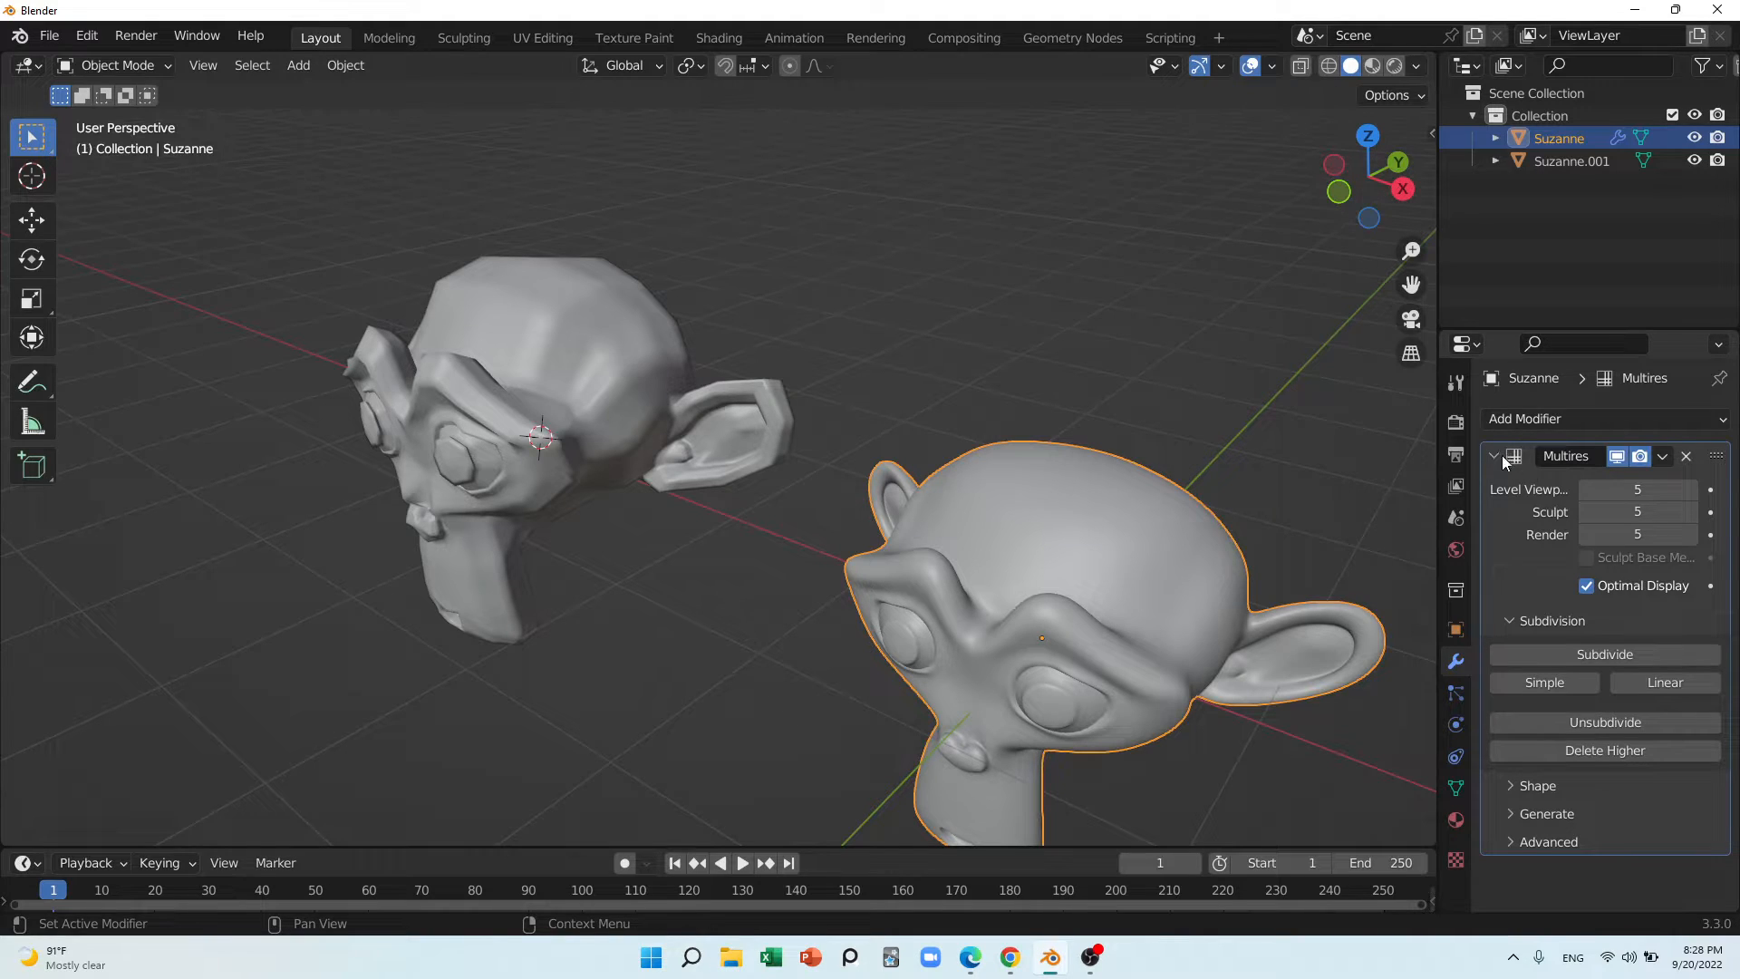
Toggle the Multires viewport display off and back on to compare the first monkey with the second one
{"action": "left_click", "coordinate": [1618, 458]}
{"action": "scroll", "coordinate": [934, 629], "scroll_direction": "down", "scroll_amount": 4}
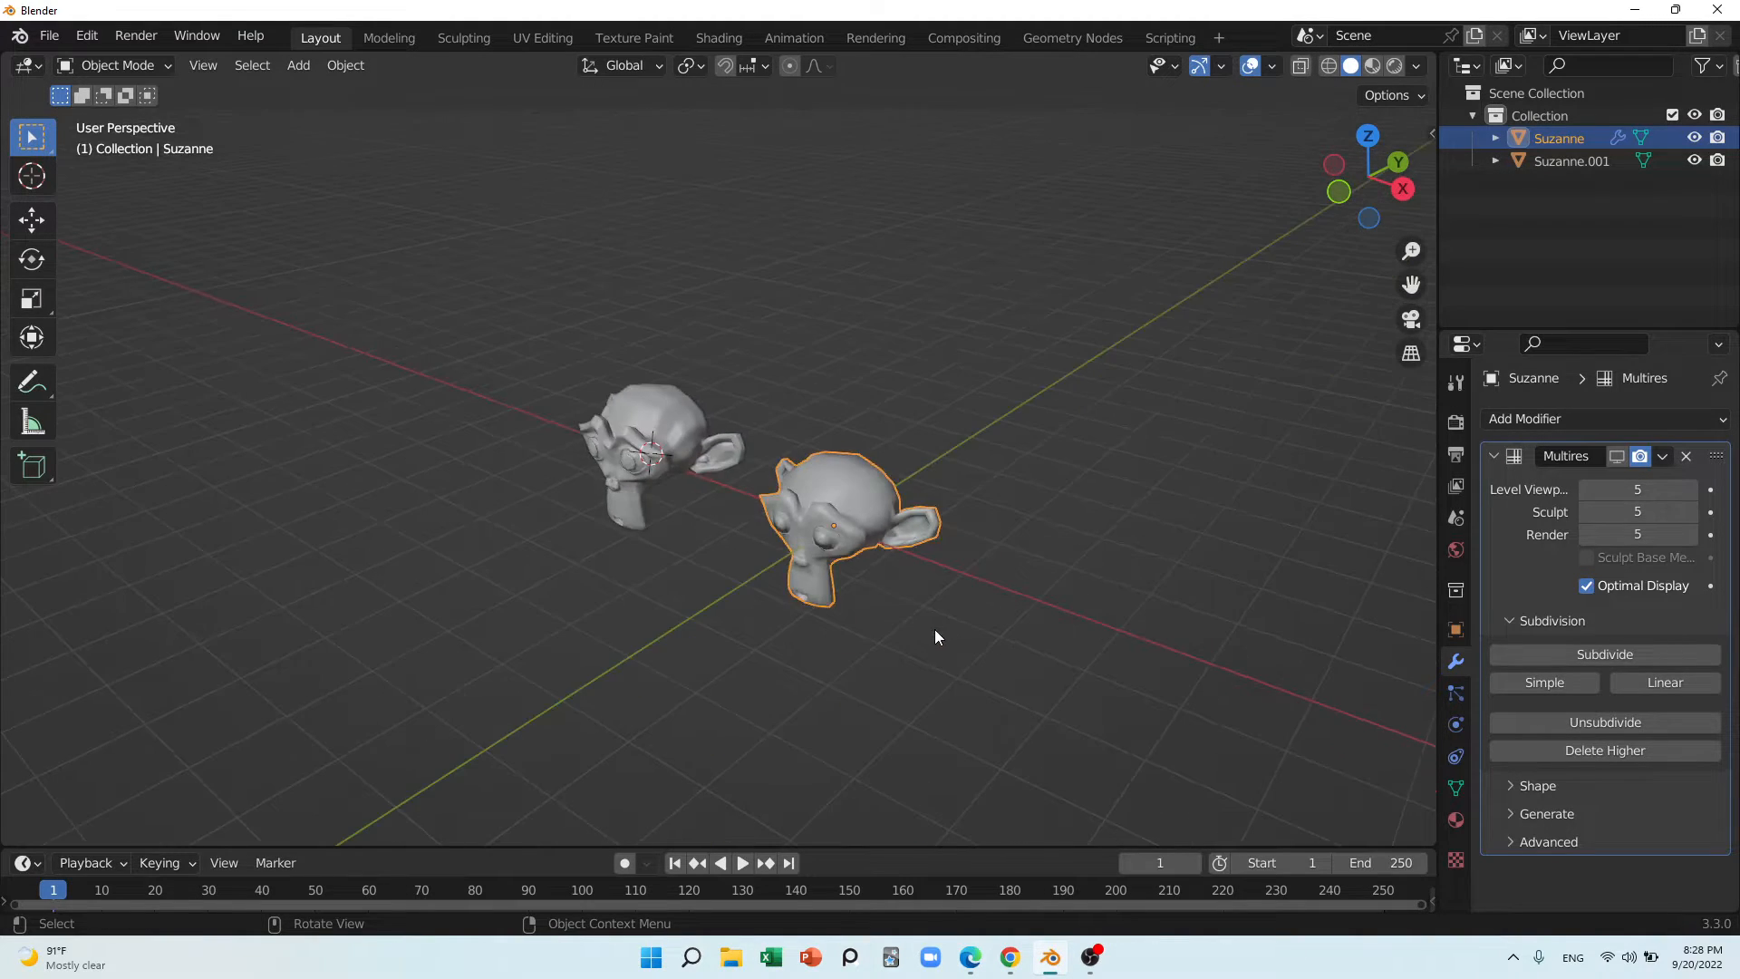
{"action": "scroll", "coordinate": [798, 557], "scroll_direction": "up", "scroll_amount": 4}
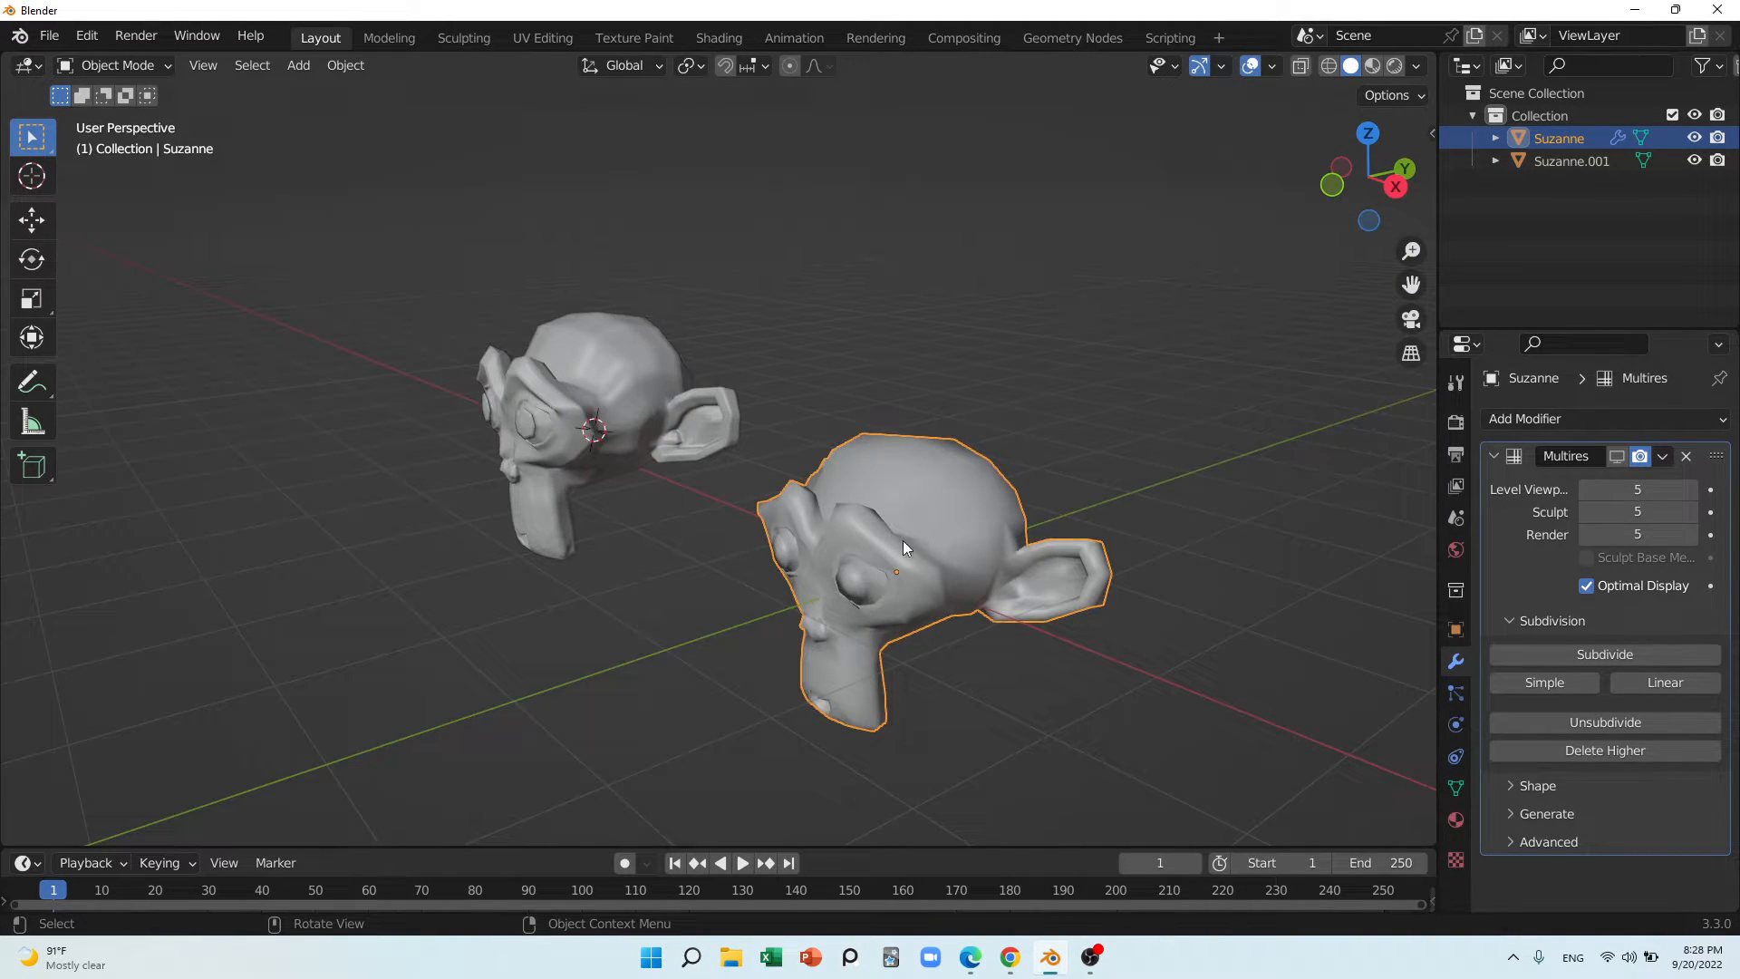
{"action": "left_click", "coordinate": [1618, 457]}
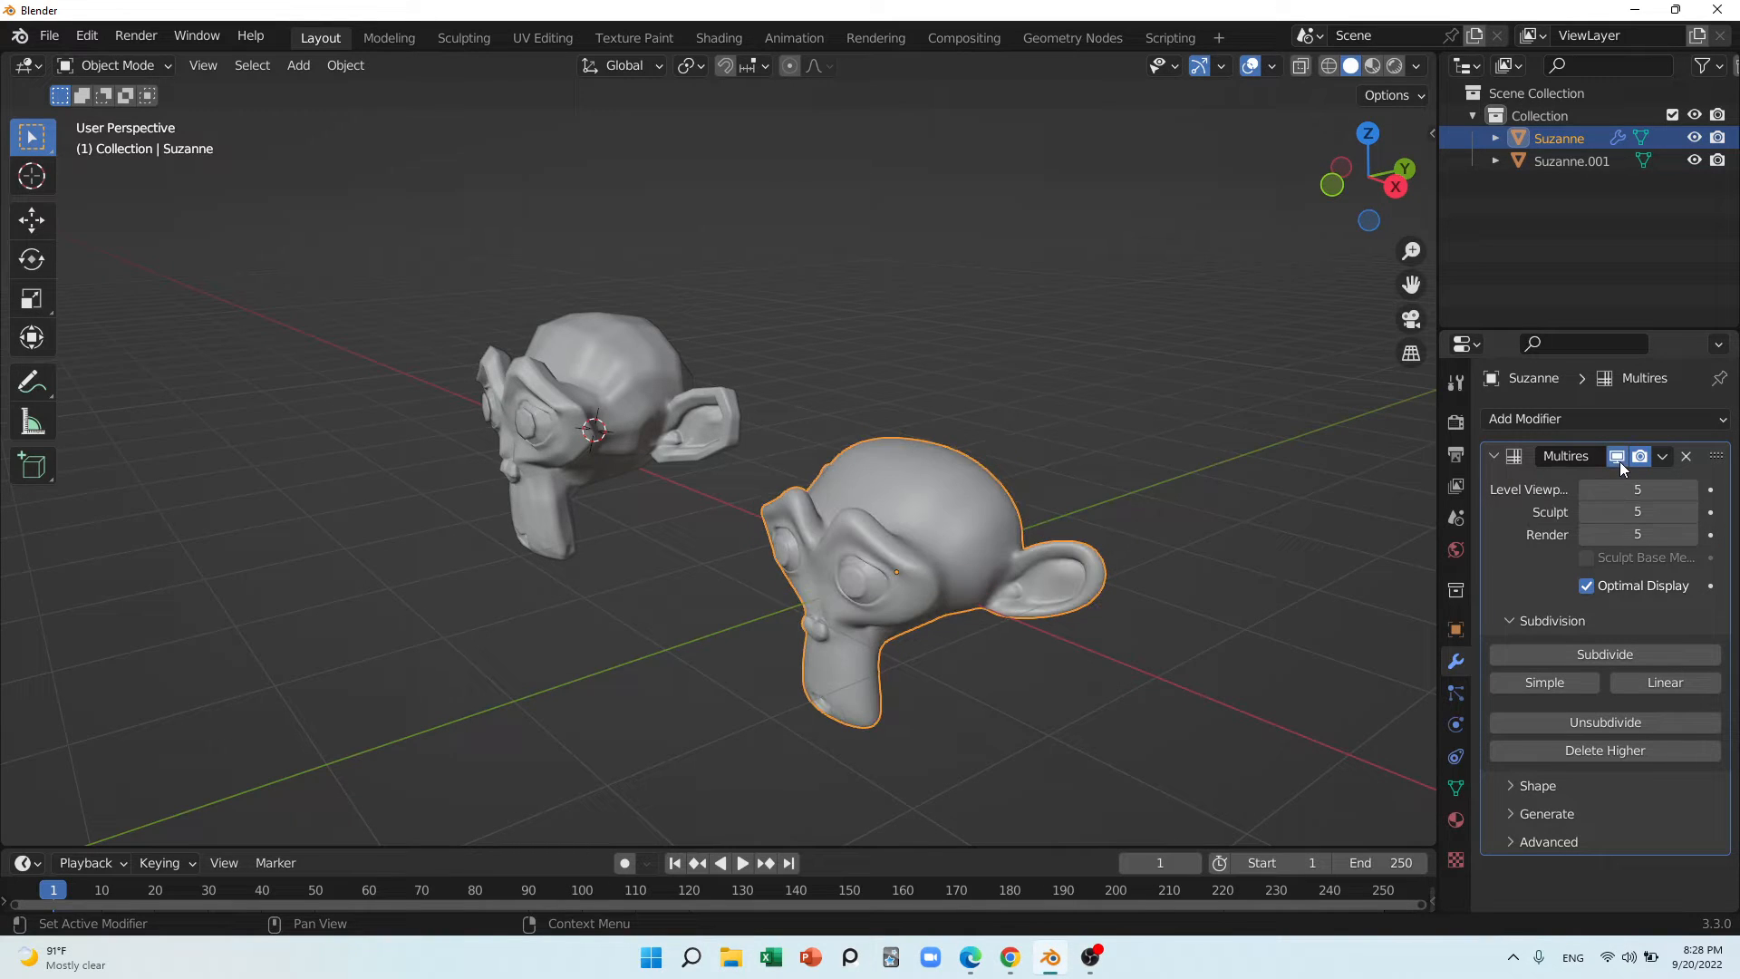
{"action": "middle_click_drag", "start_coordinate": [835, 571], "coordinate": [903, 649]}
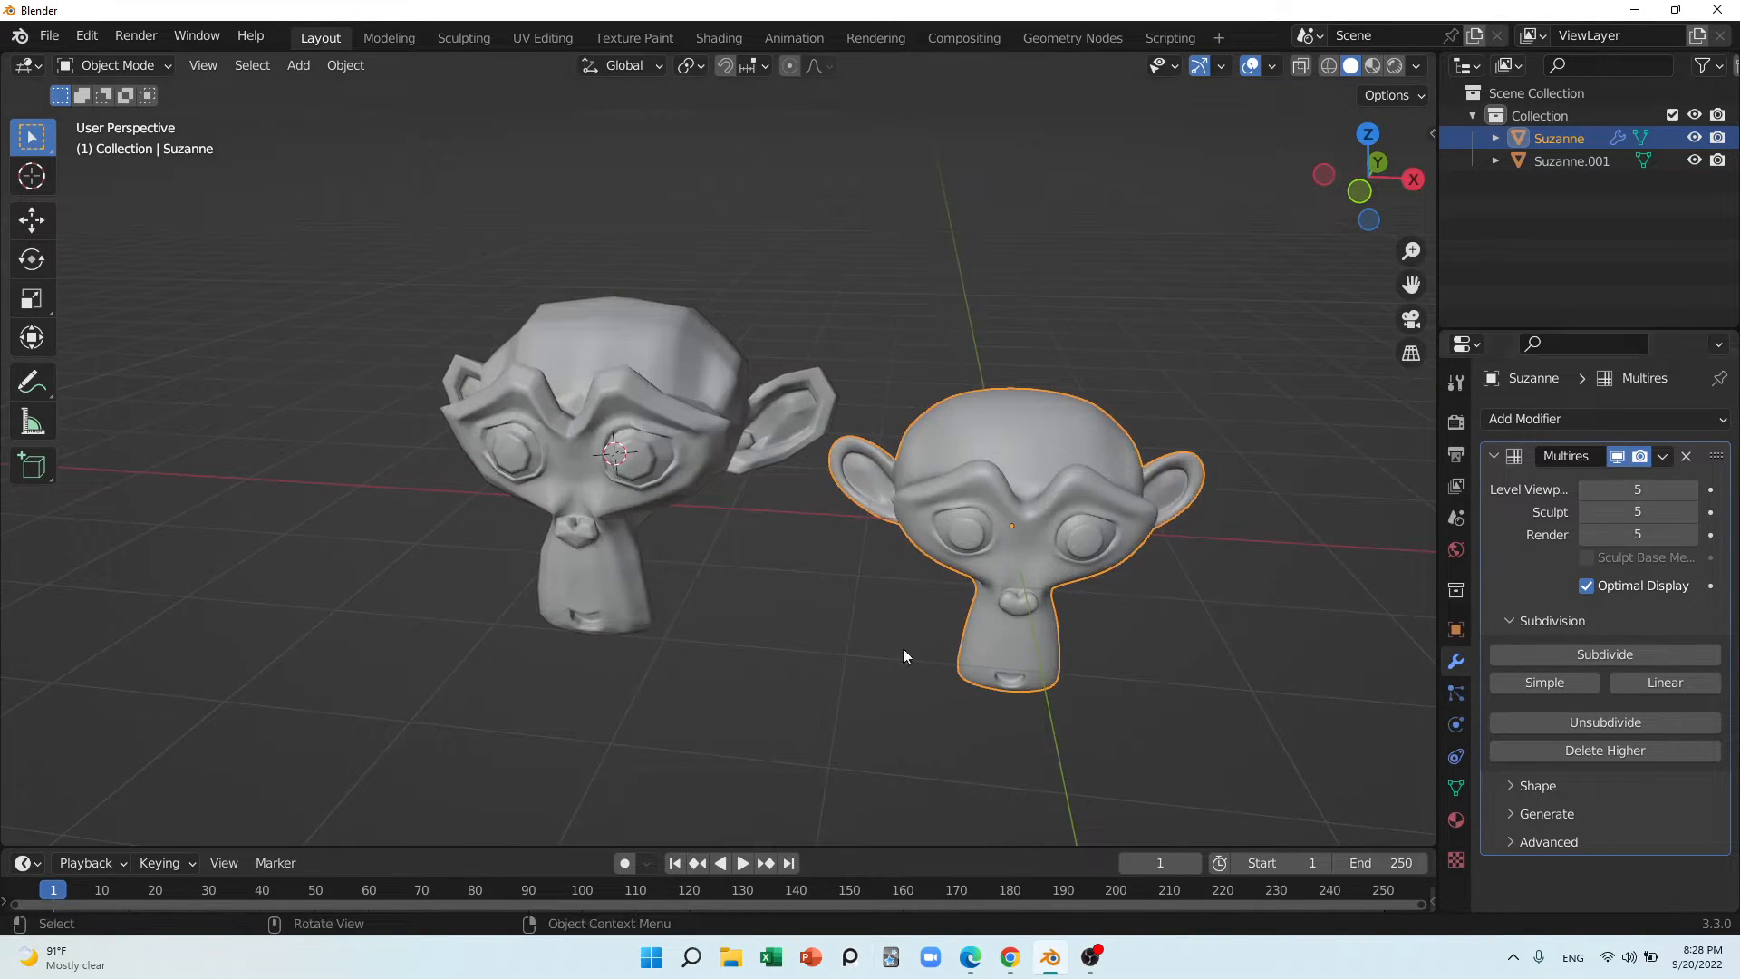
Subdivide the whole mesh of the second monkey once more in Edit Mode and return to Object Mode
{"action": "left_click", "coordinate": [614, 420]}
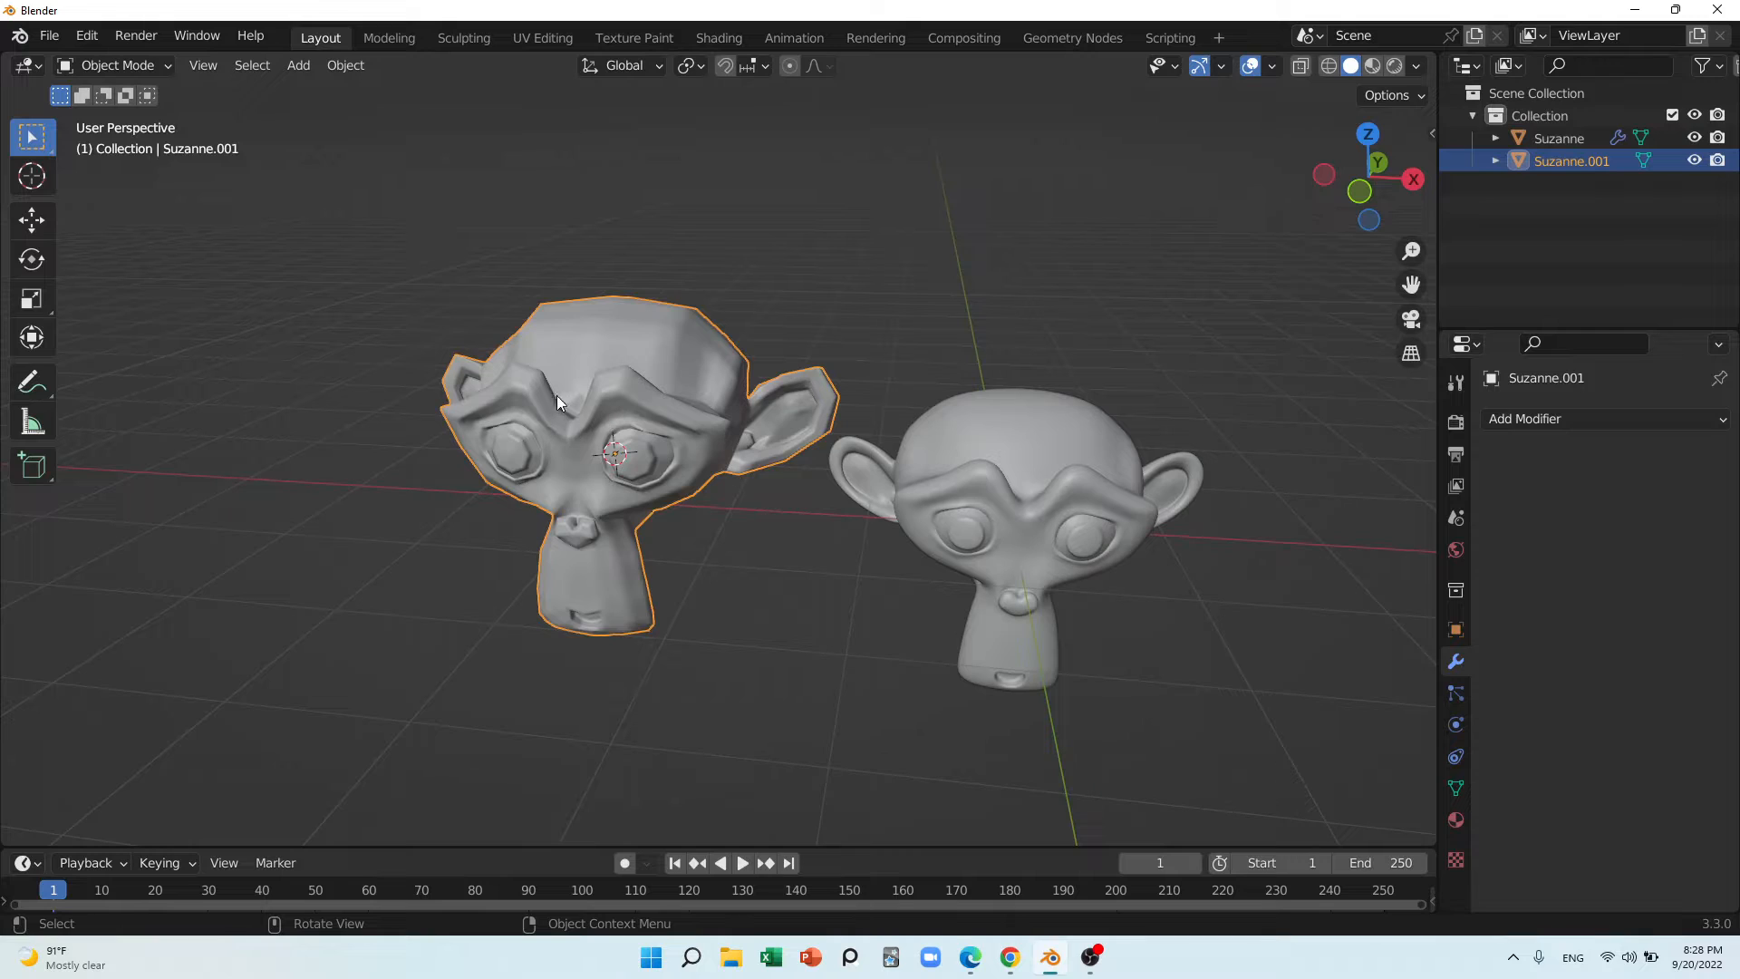
{"action": "key", "text": "Tab"}
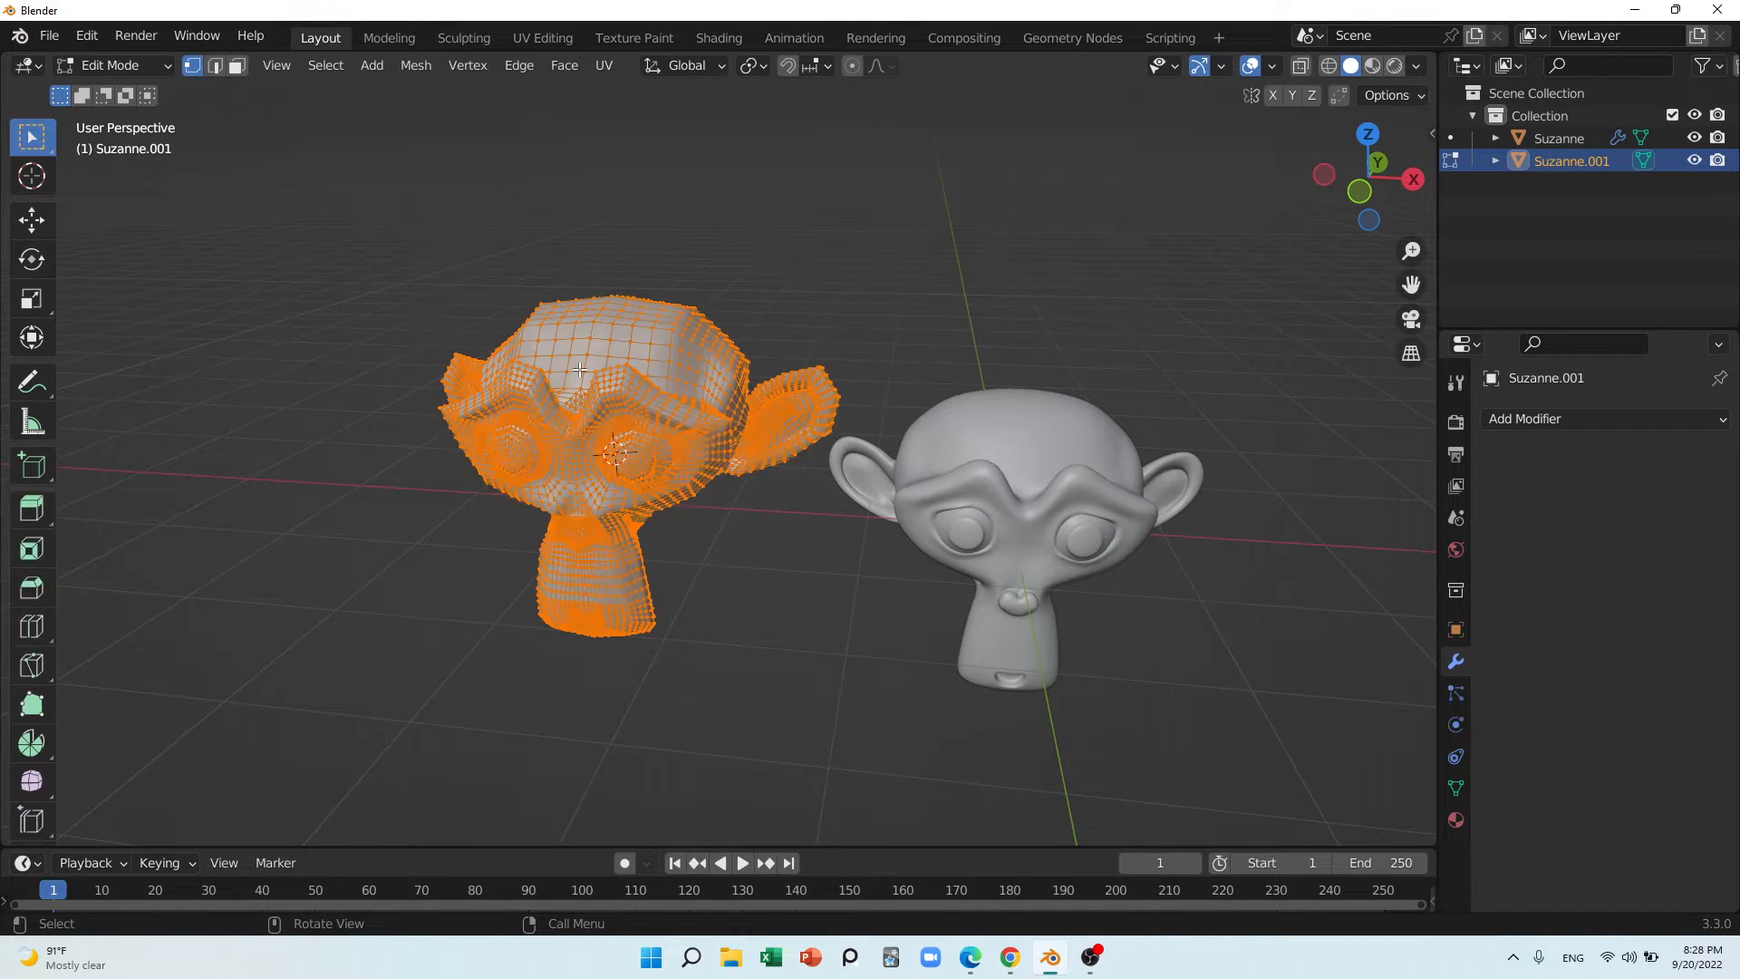
{"action": "right_click", "coordinate": [525, 353]}
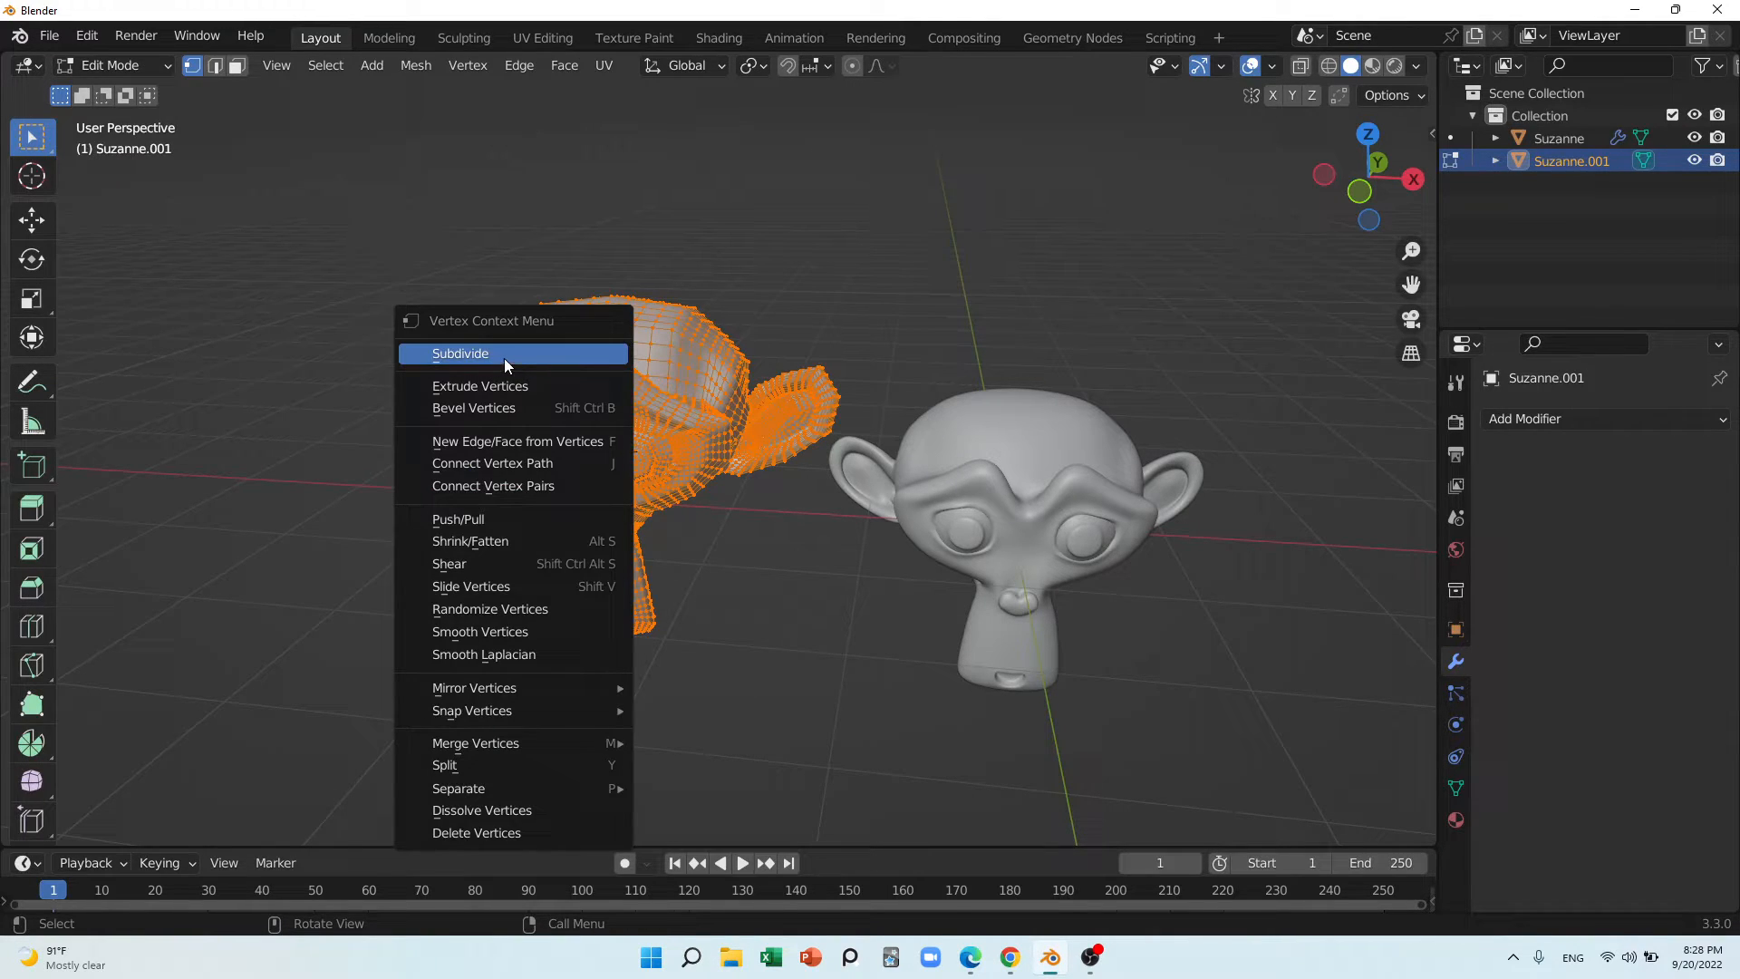
{"action": "left_click", "coordinate": [512, 357]}
{"action": "key", "text": "Tab"}
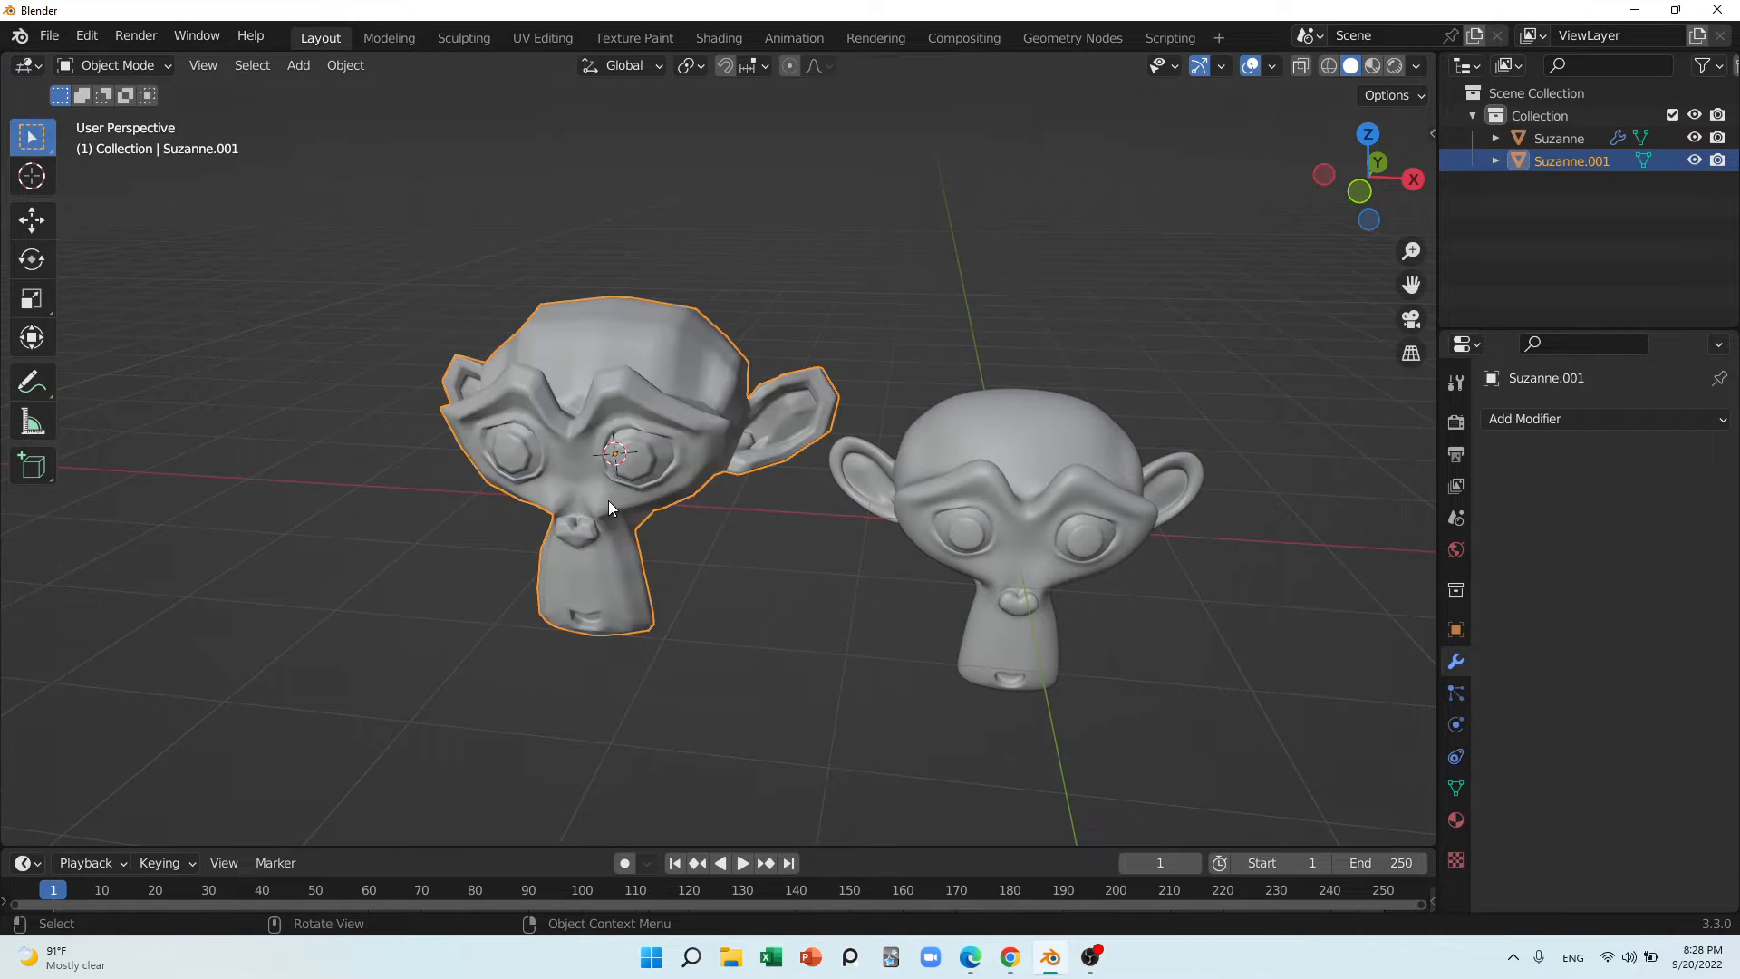
{"action": "middle_click_drag", "start_coordinate": [607, 500], "coordinate": [562, 491]}
Delete the second monkey, keeping only the one with the Multires modifier
{"action": "left_click", "coordinate": [1026, 509]}
{"action": "middle_click_drag", "start_coordinate": [941, 578], "coordinate": [905, 542]}
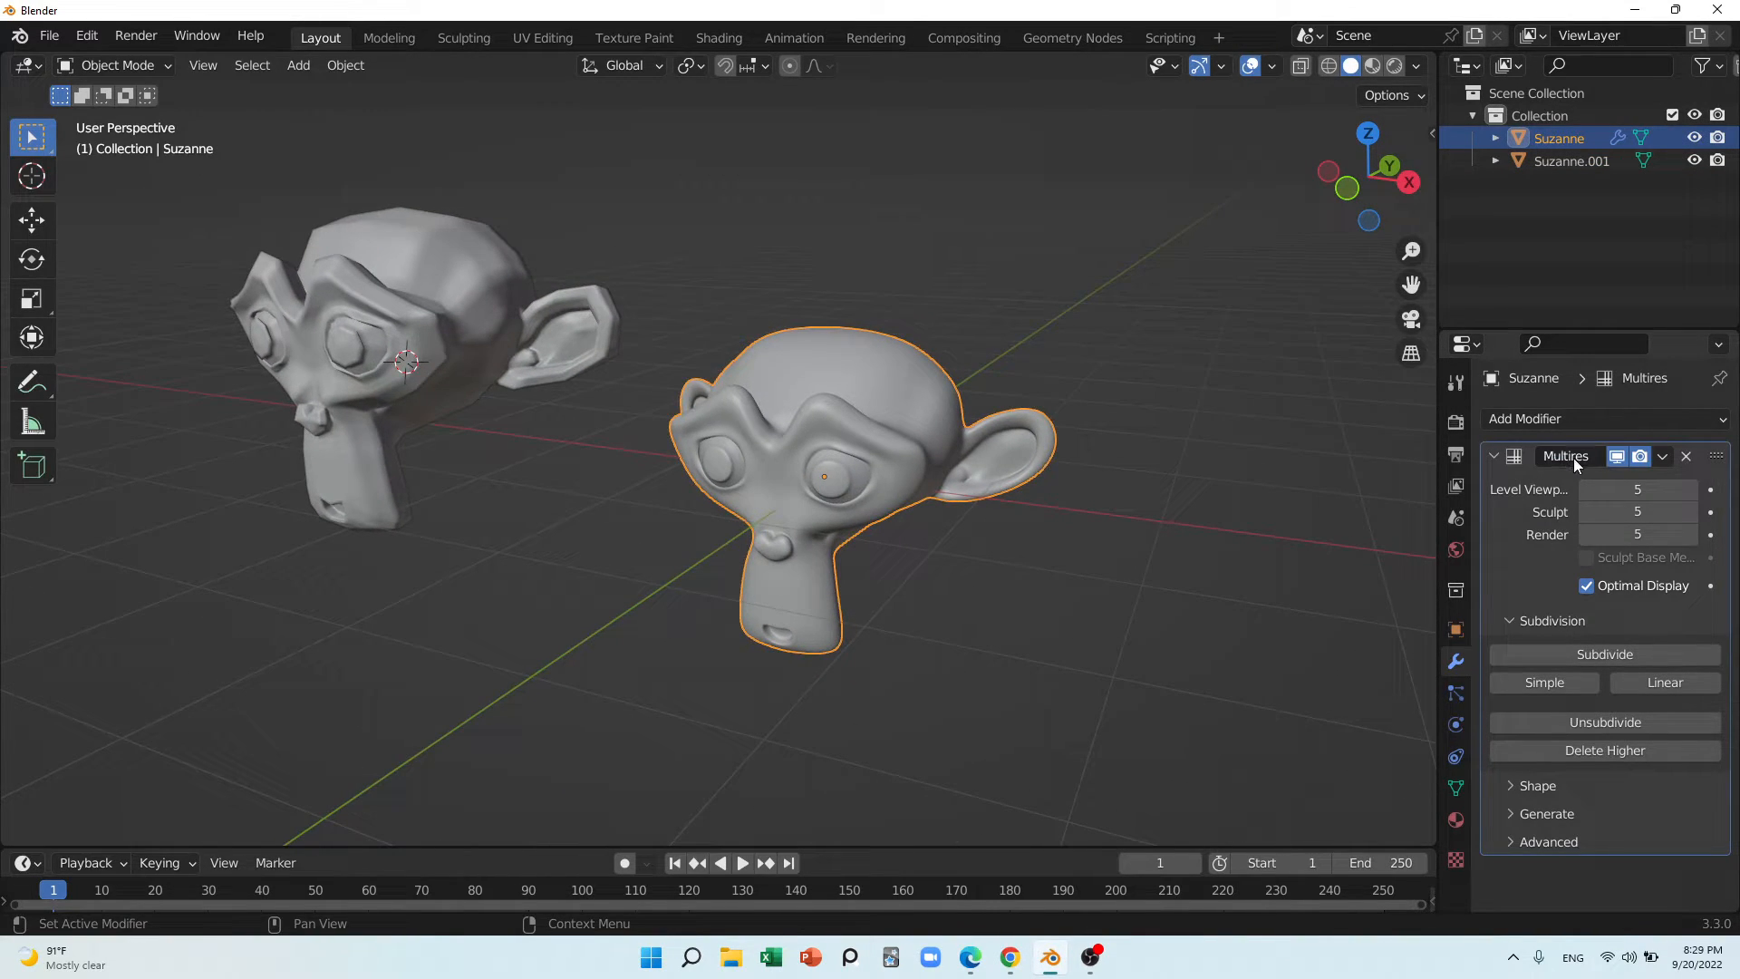
{"action": "scroll", "coordinate": [803, 634], "scroll_direction": "down", "scroll_amount": 3}
{"action": "middle_click_drag", "start_coordinate": [803, 619], "coordinate": [834, 649]}
{"action": "left_click", "coordinate": [540, 441]}
{"action": "key", "text": "Delete"}
{"action": "scroll", "coordinate": [845, 475], "scroll_direction": "up", "scroll_amount": 3}
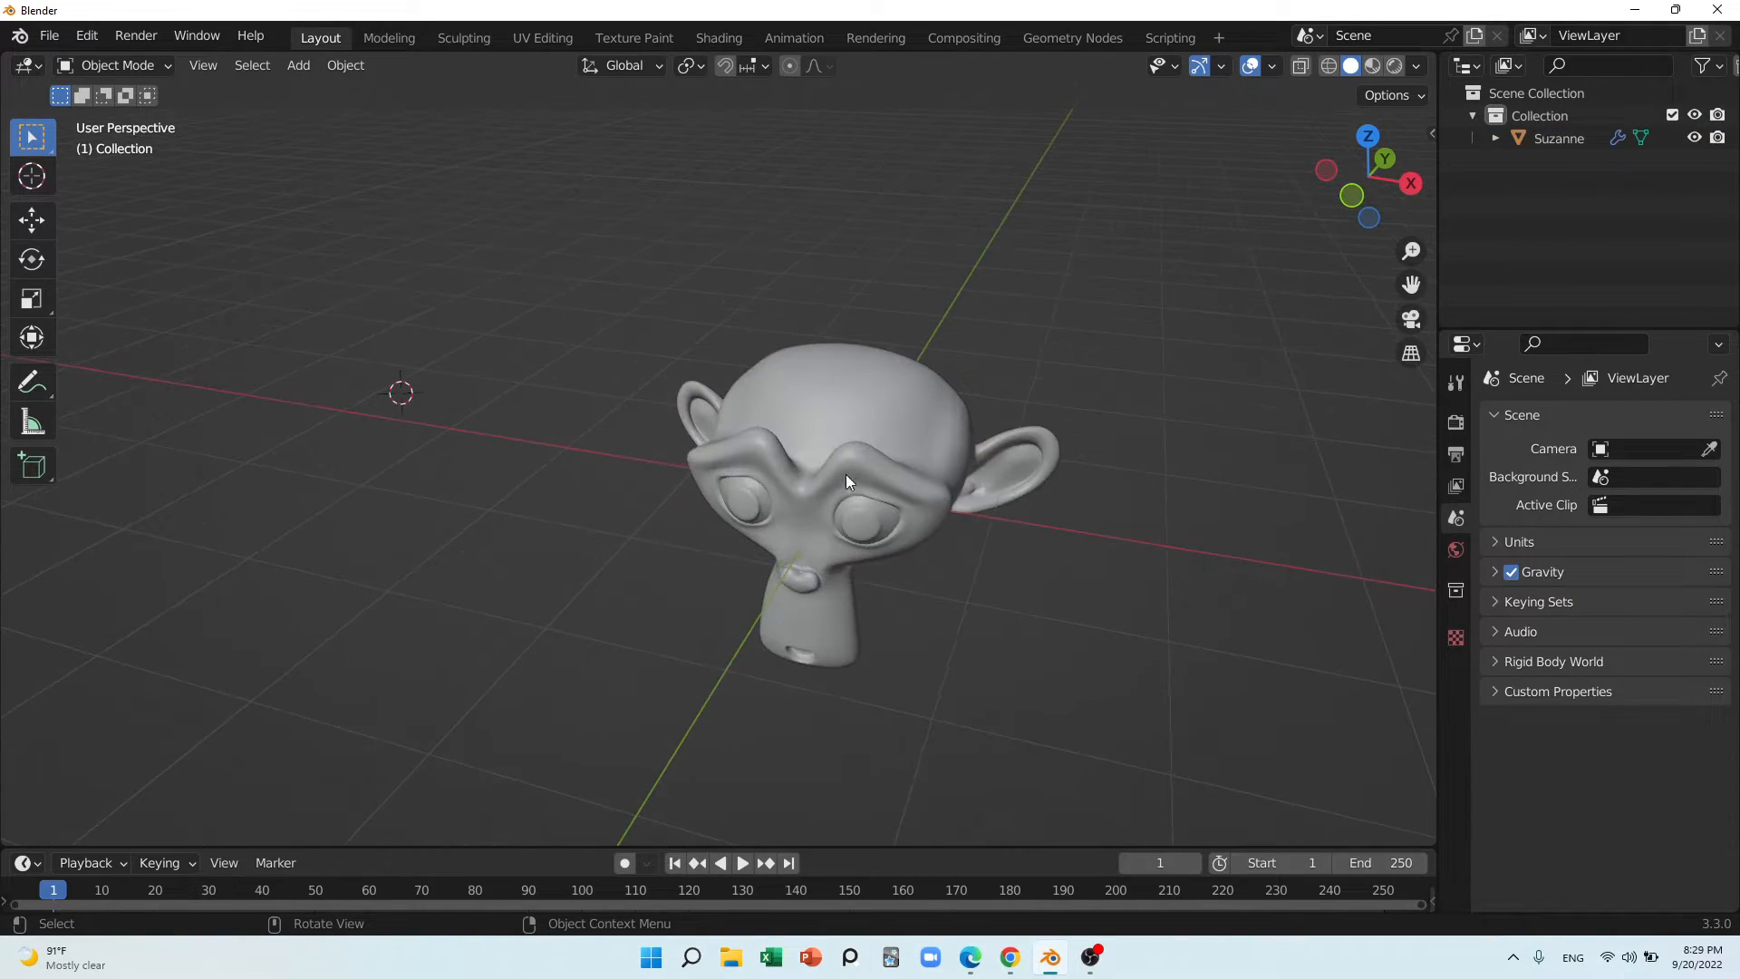
Set the remaining monkey's Multires viewport, sculpt and render levels to 4 and inspect its surface
{"action": "left_click", "coordinate": [848, 462]}
{"action": "left_click", "coordinate": [1589, 488]}
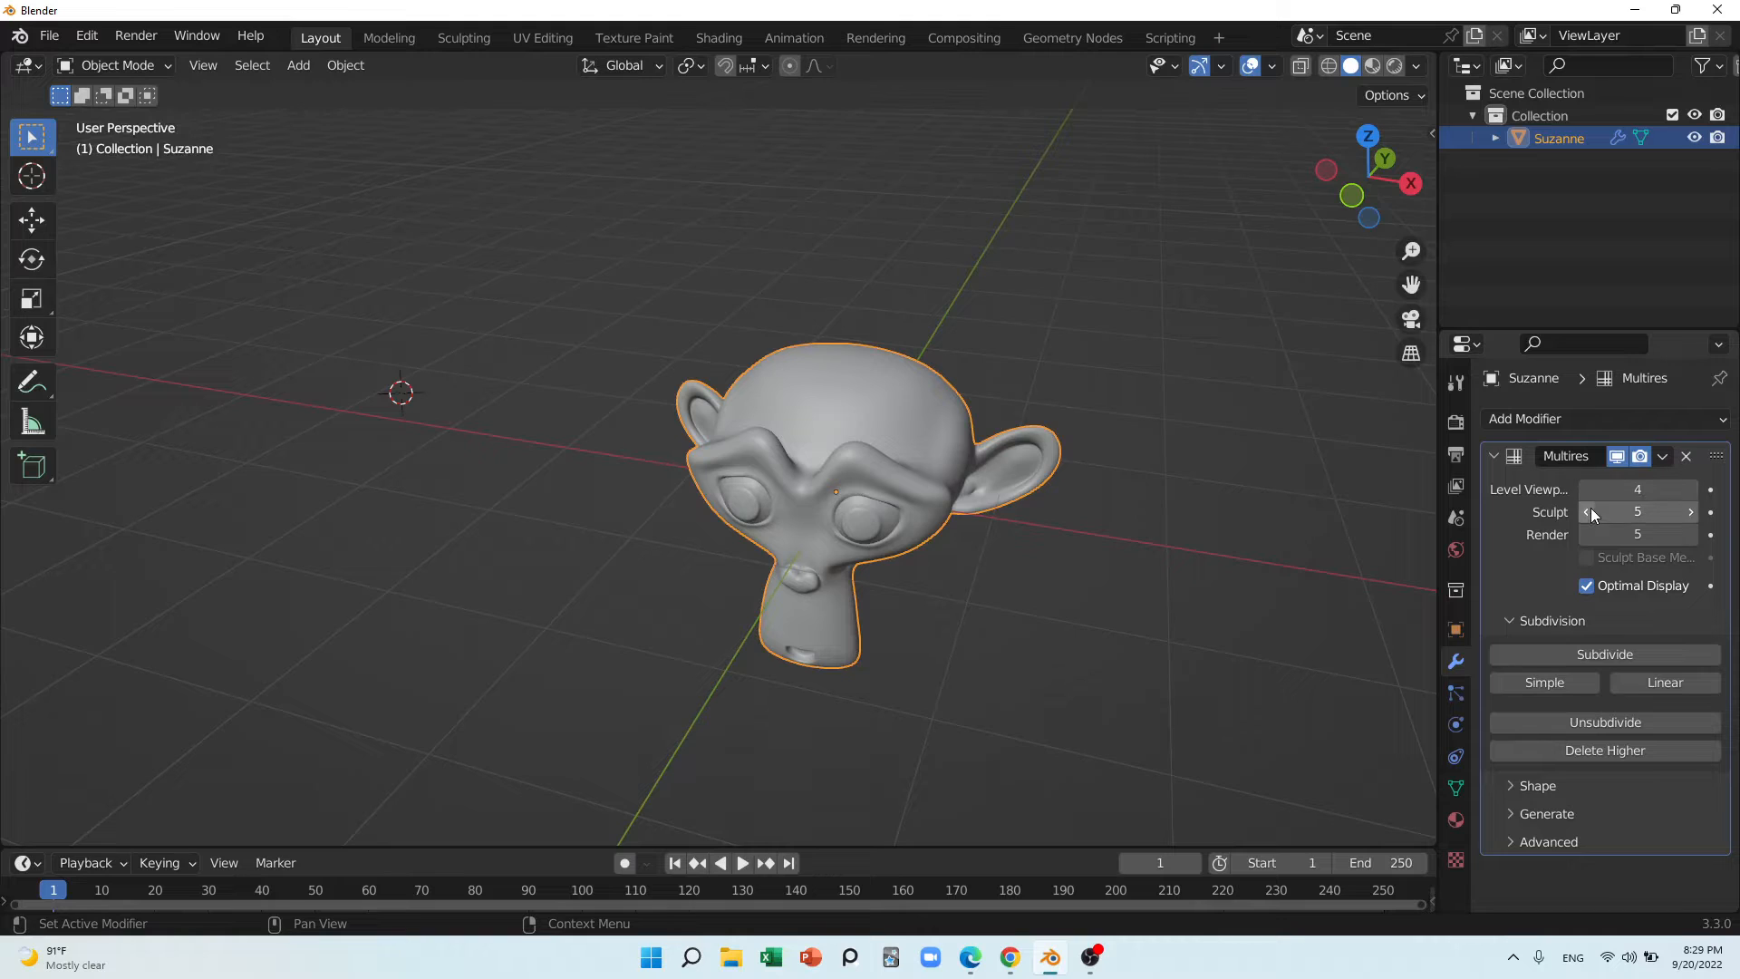
{"action": "left_click", "coordinate": [1591, 512]}
{"action": "left_click", "coordinate": [1587, 535]}
{"action": "scroll", "coordinate": [926, 524], "scroll_direction": "up", "scroll_amount": 3}
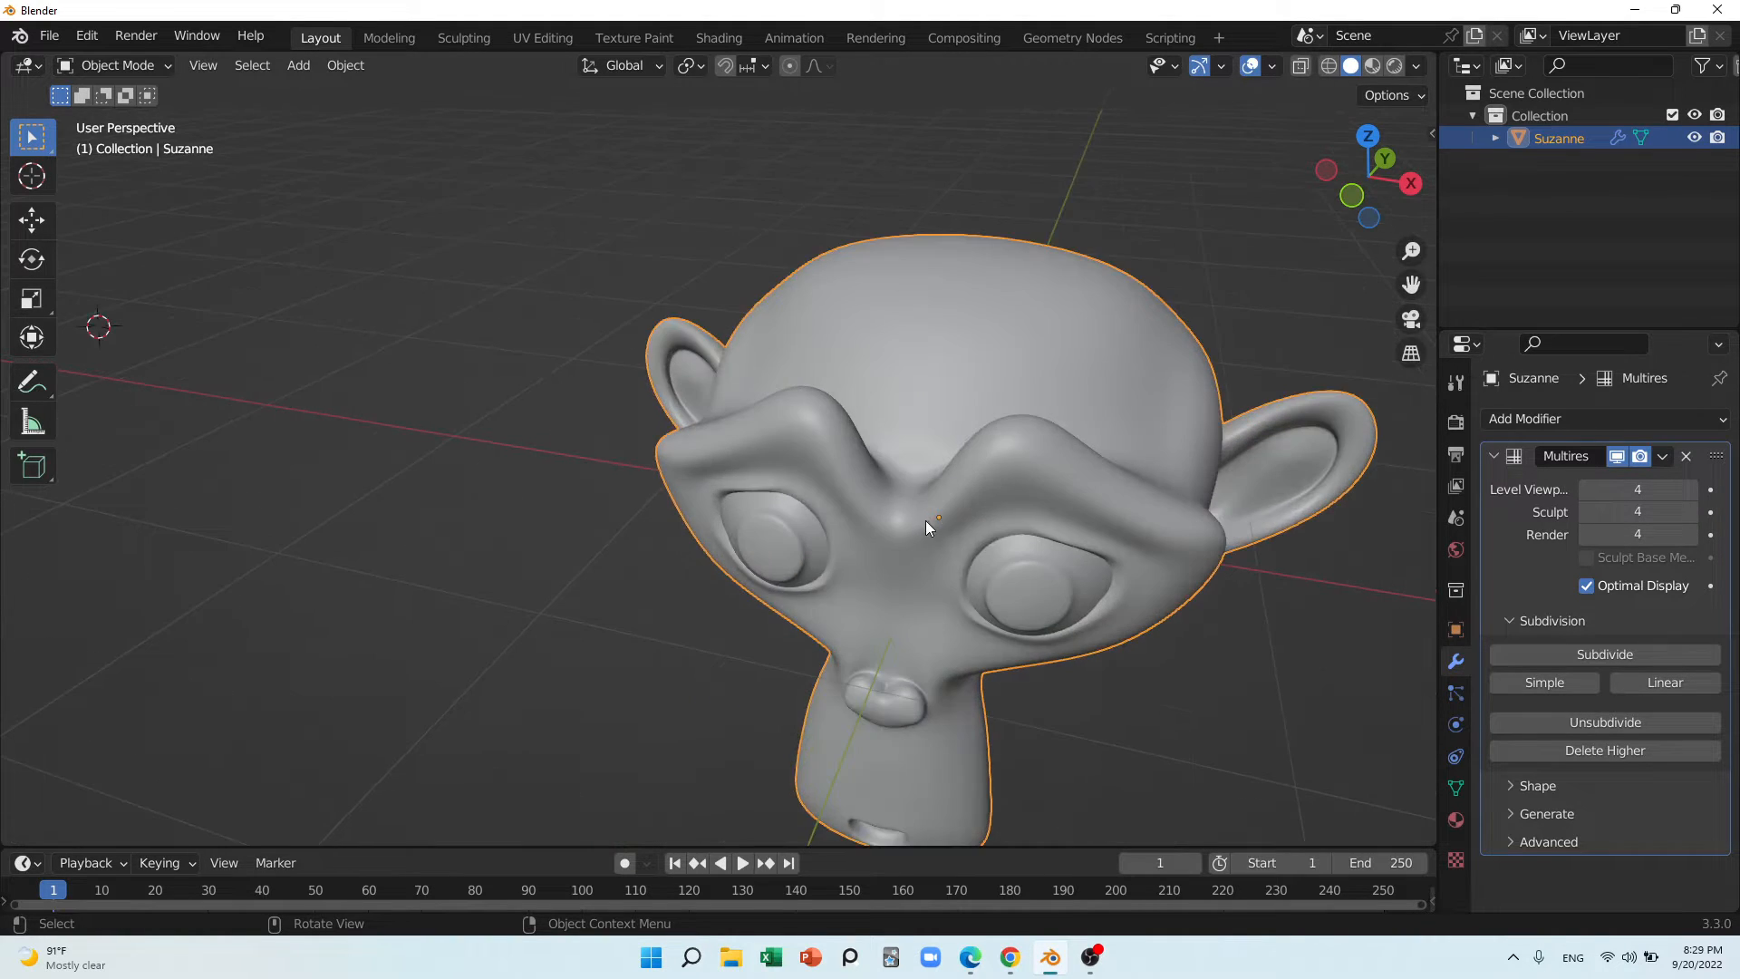
{"action": "middle_click_drag", "start_coordinate": [926, 520], "coordinate": [671, 455], "text": "shift"}
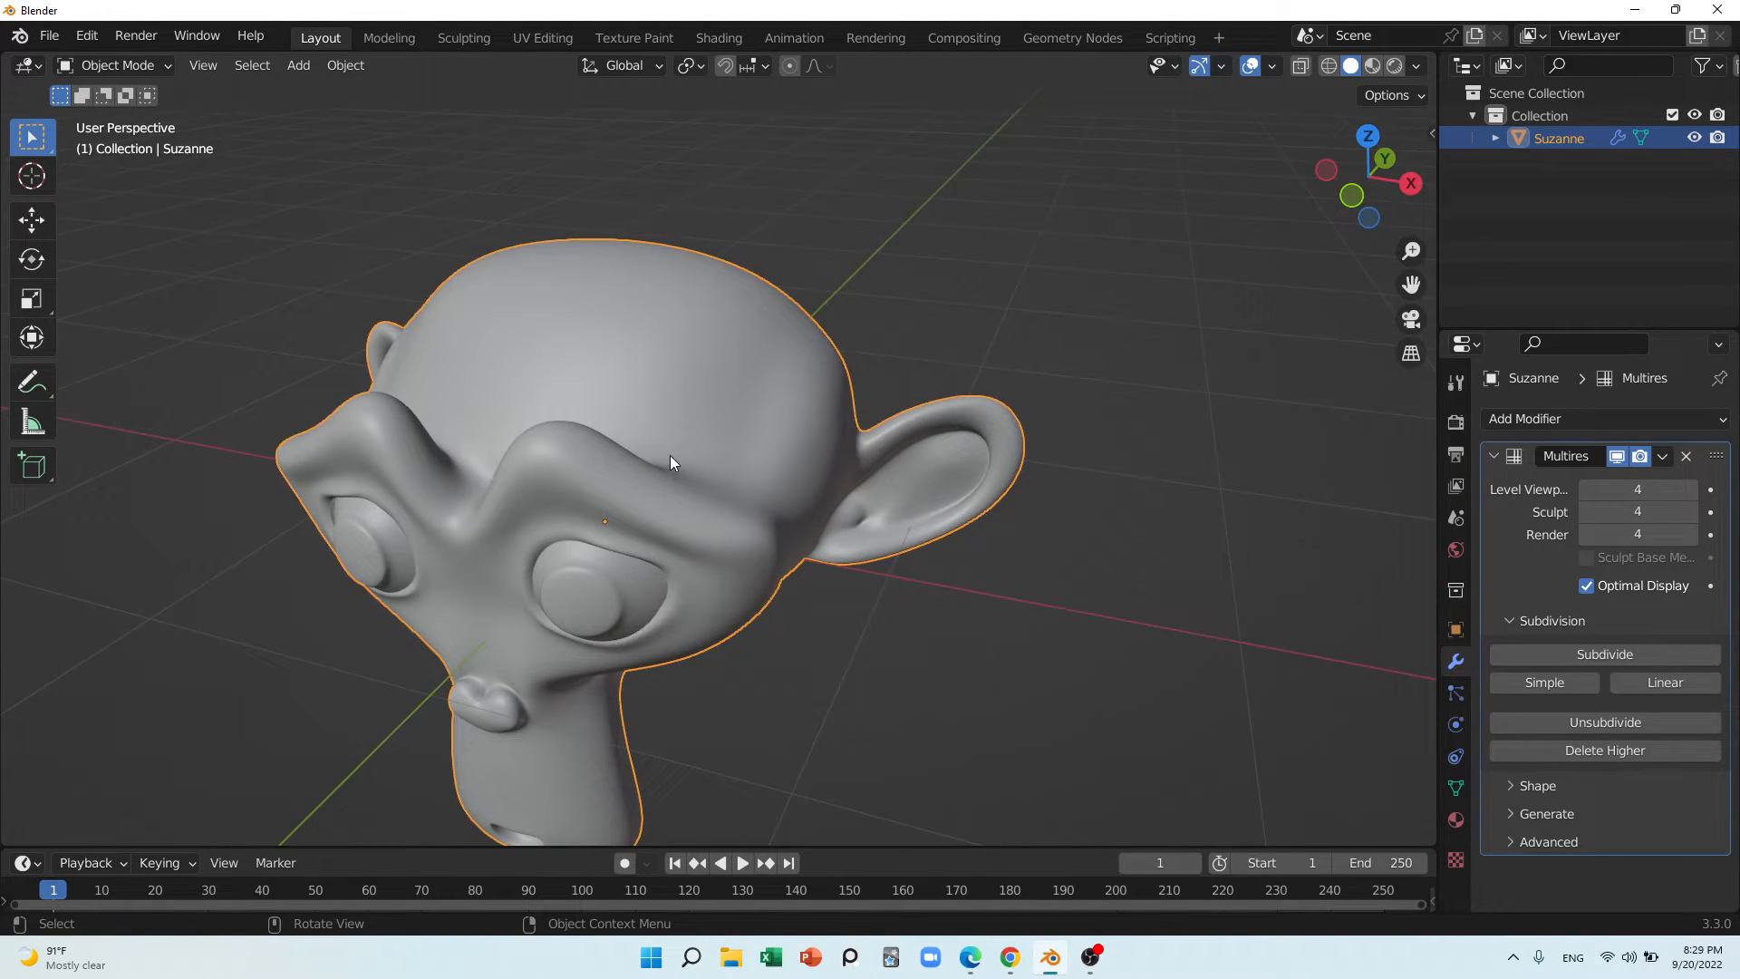
Turn off the Multires viewport display and apply Shade Flat to the monkey
{"action": "left_click", "coordinate": [1619, 458]}
{"action": "scroll", "coordinate": [623, 492], "scroll_direction": "down", "scroll_amount": 4}
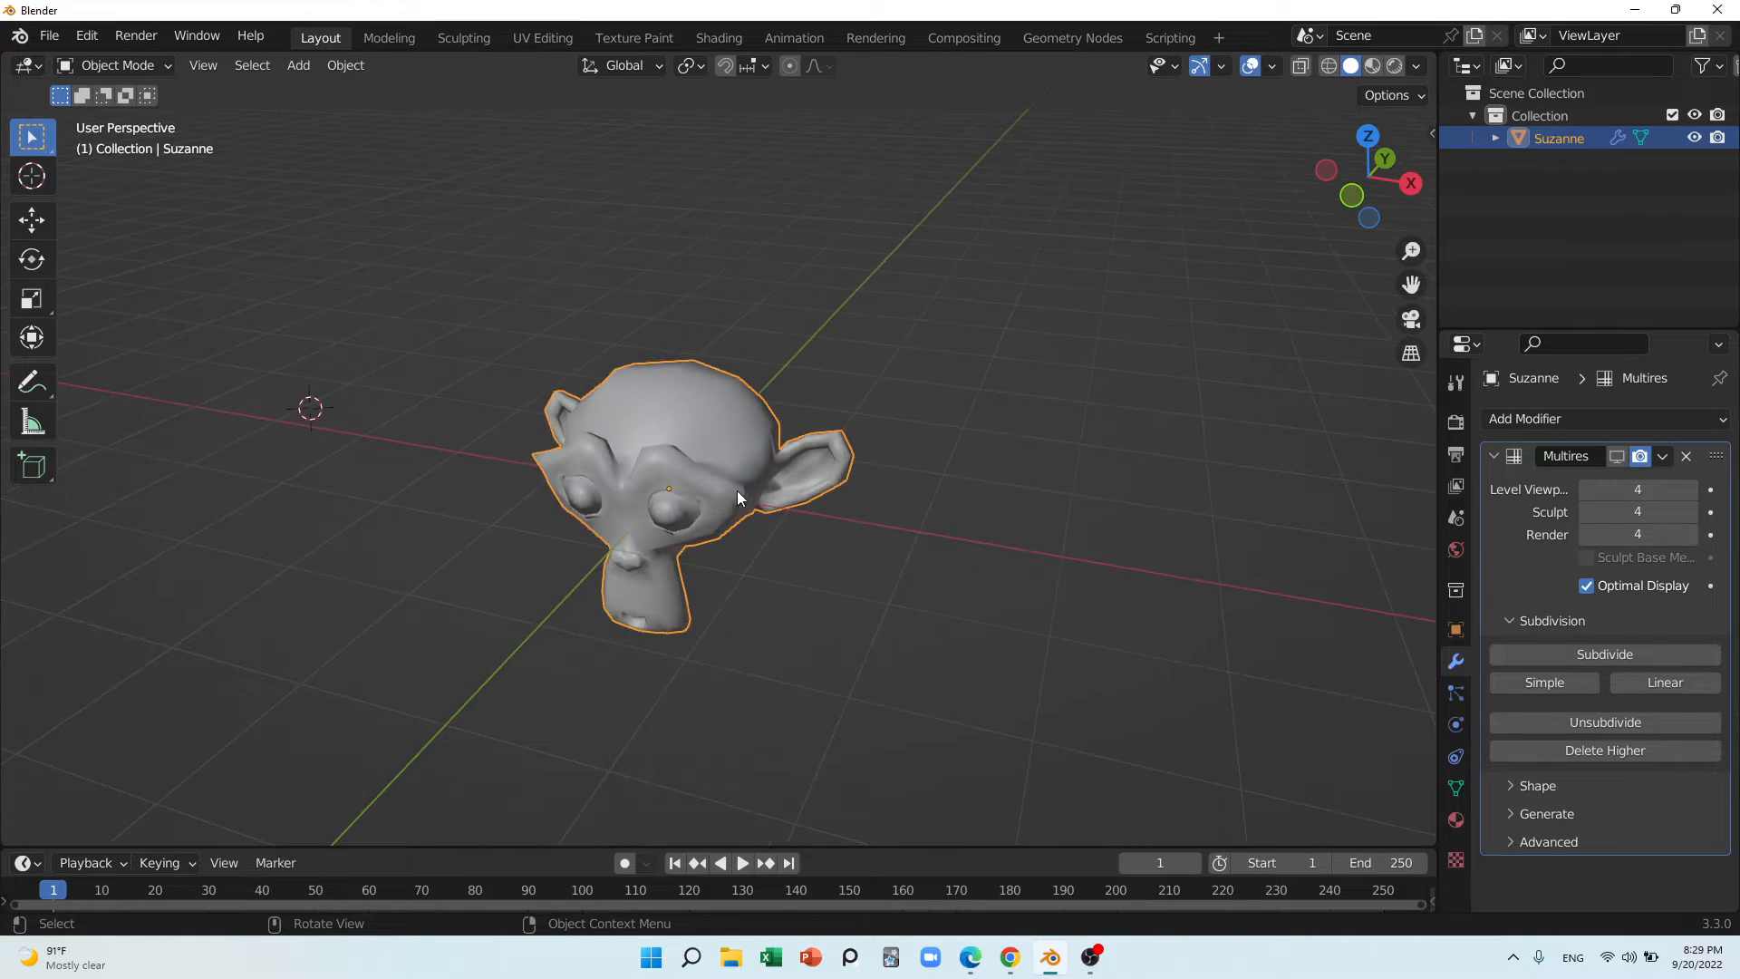
{"action": "right_click", "coordinate": [662, 424]}
{"action": "left_click", "coordinate": [612, 473]}
{"action": "scroll", "coordinate": [616, 468], "scroll_direction": "up", "scroll_amount": 4}
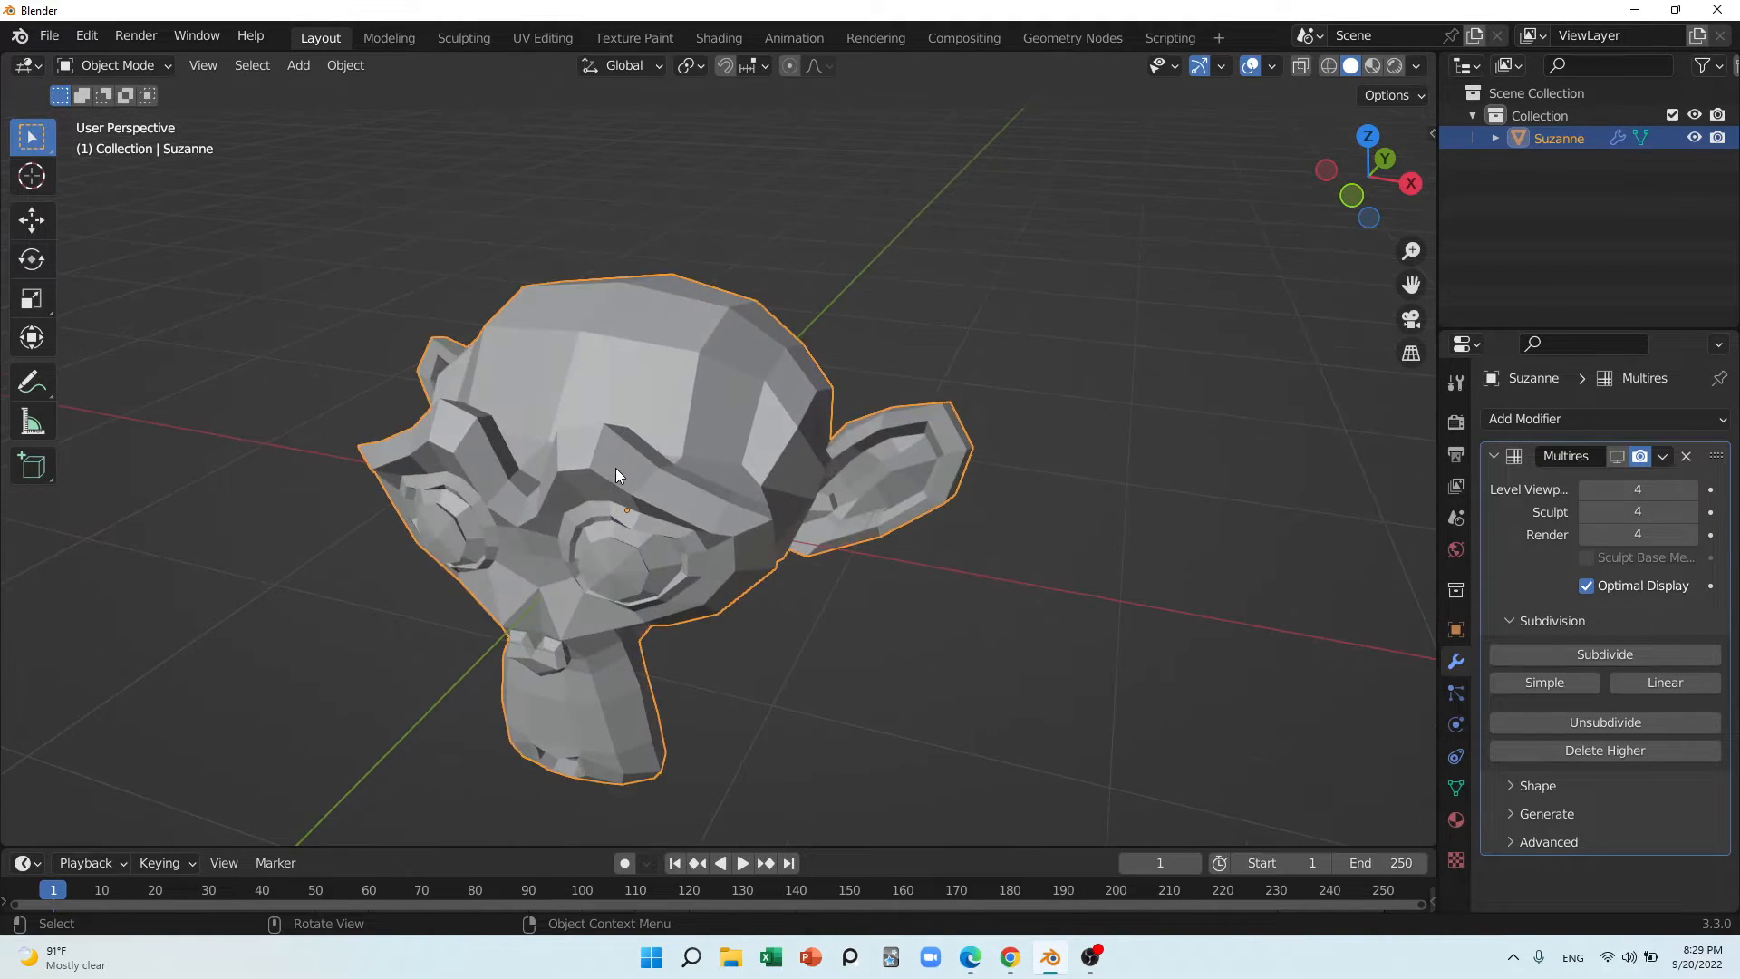
Switch the monkey to Sculpt Mode and pull out the upper forehead with SculptDraw brush strokes
{"action": "key", "text": "Tab"}
{"action": "key", "text": "Tab"}
{"action": "left_click", "coordinate": [116, 65]}
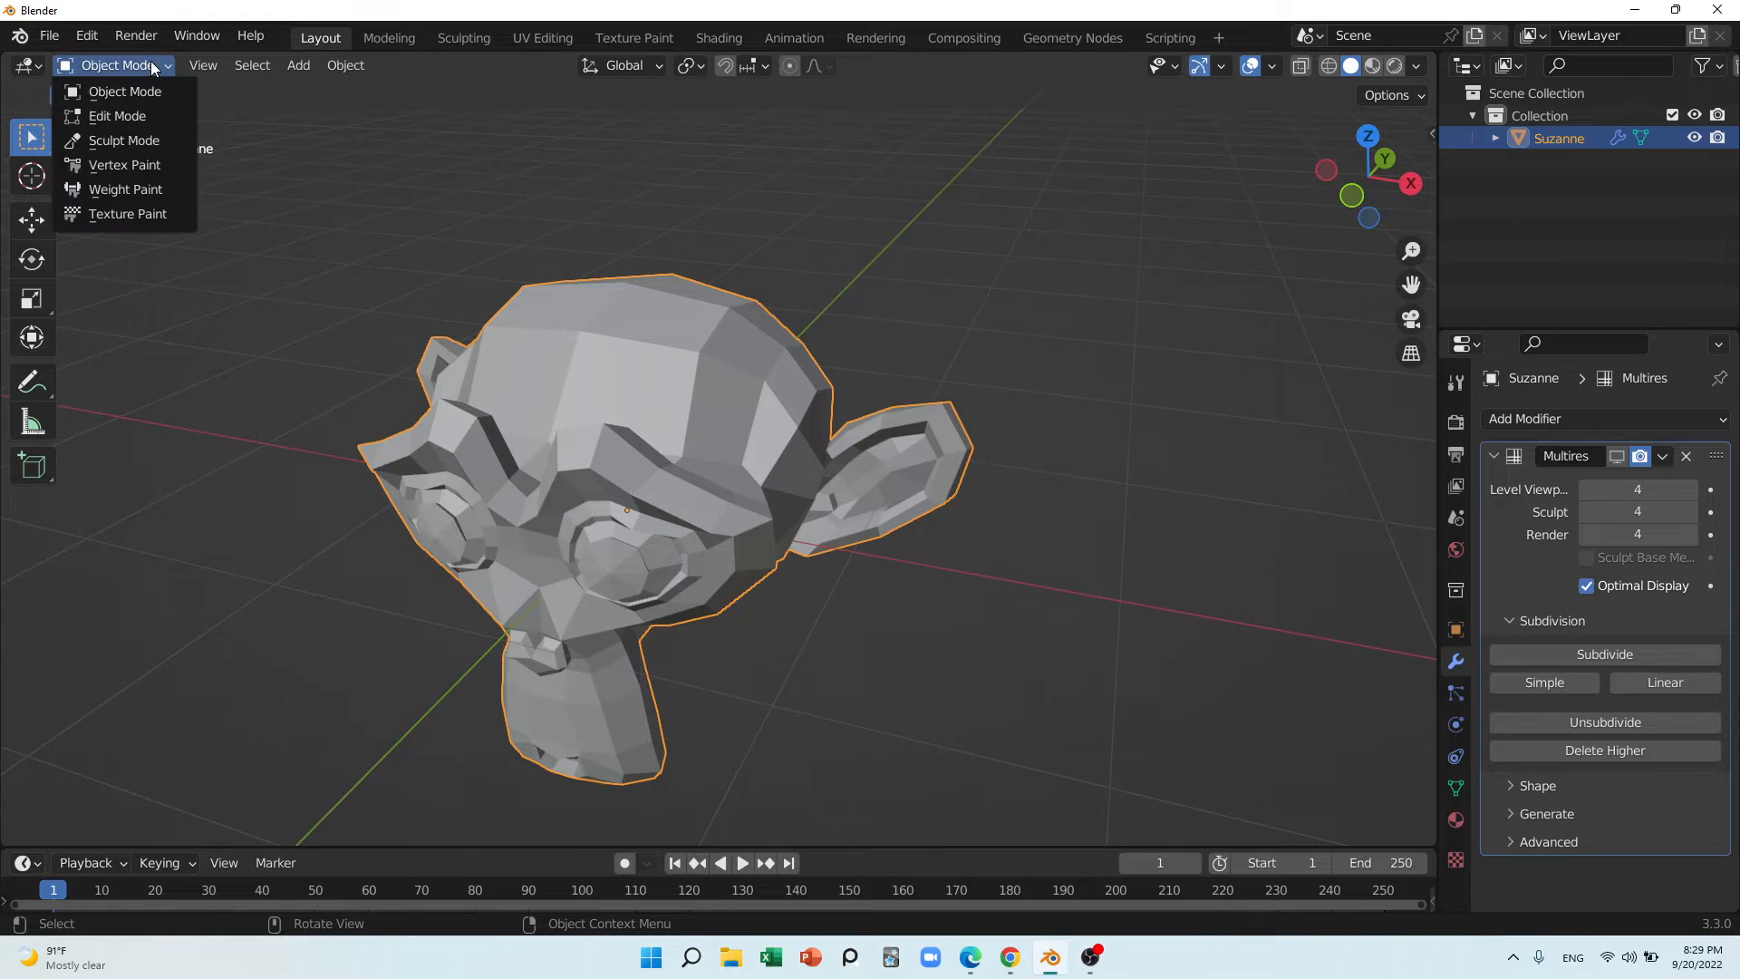
{"action": "left_click", "coordinate": [138, 143]}
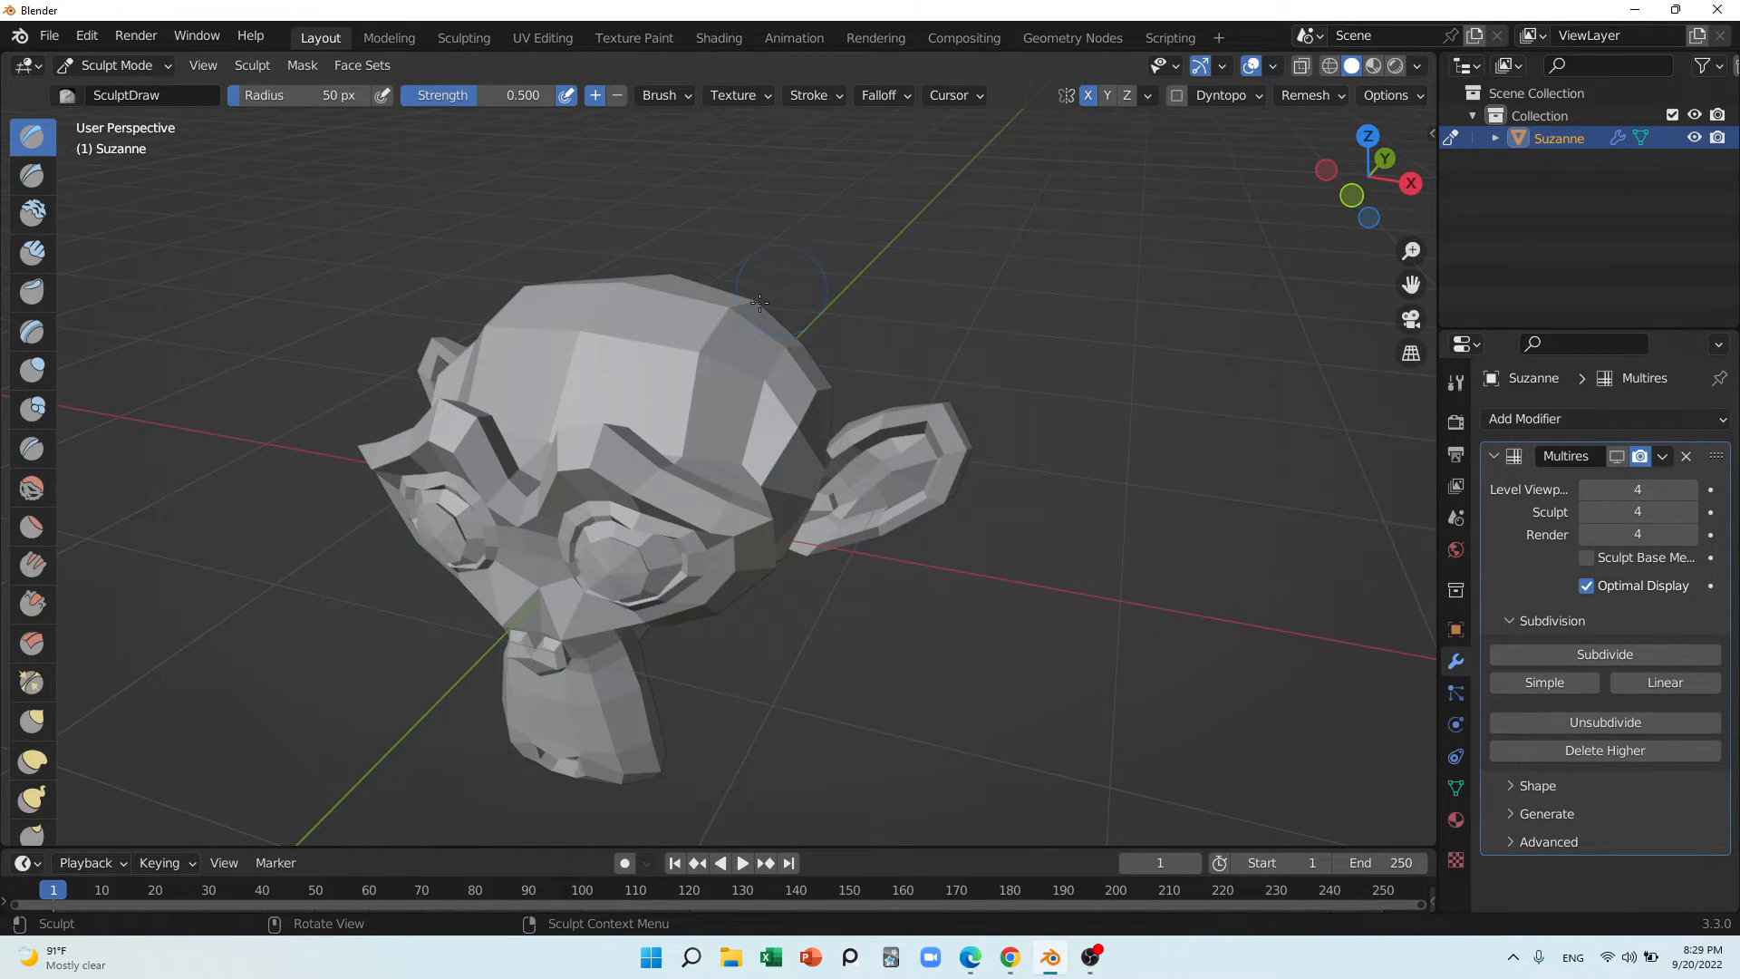
{"action": "mouse_move", "coordinate": [682, 335]}
{"action": "left_mouse_down"}
{"action": "mouse_move", "coordinate": [701, 354]}
{"action": "mouse_move", "coordinate": [736, 301]}
{"action": "left_mouse_up"}
{"action": "mouse_move", "coordinate": [691, 349]}
{"action": "left_mouse_down"}
{"action": "mouse_move", "coordinate": [806, 234]}
{"action": "mouse_move", "coordinate": [715, 337]}
{"action": "left_mouse_up"}
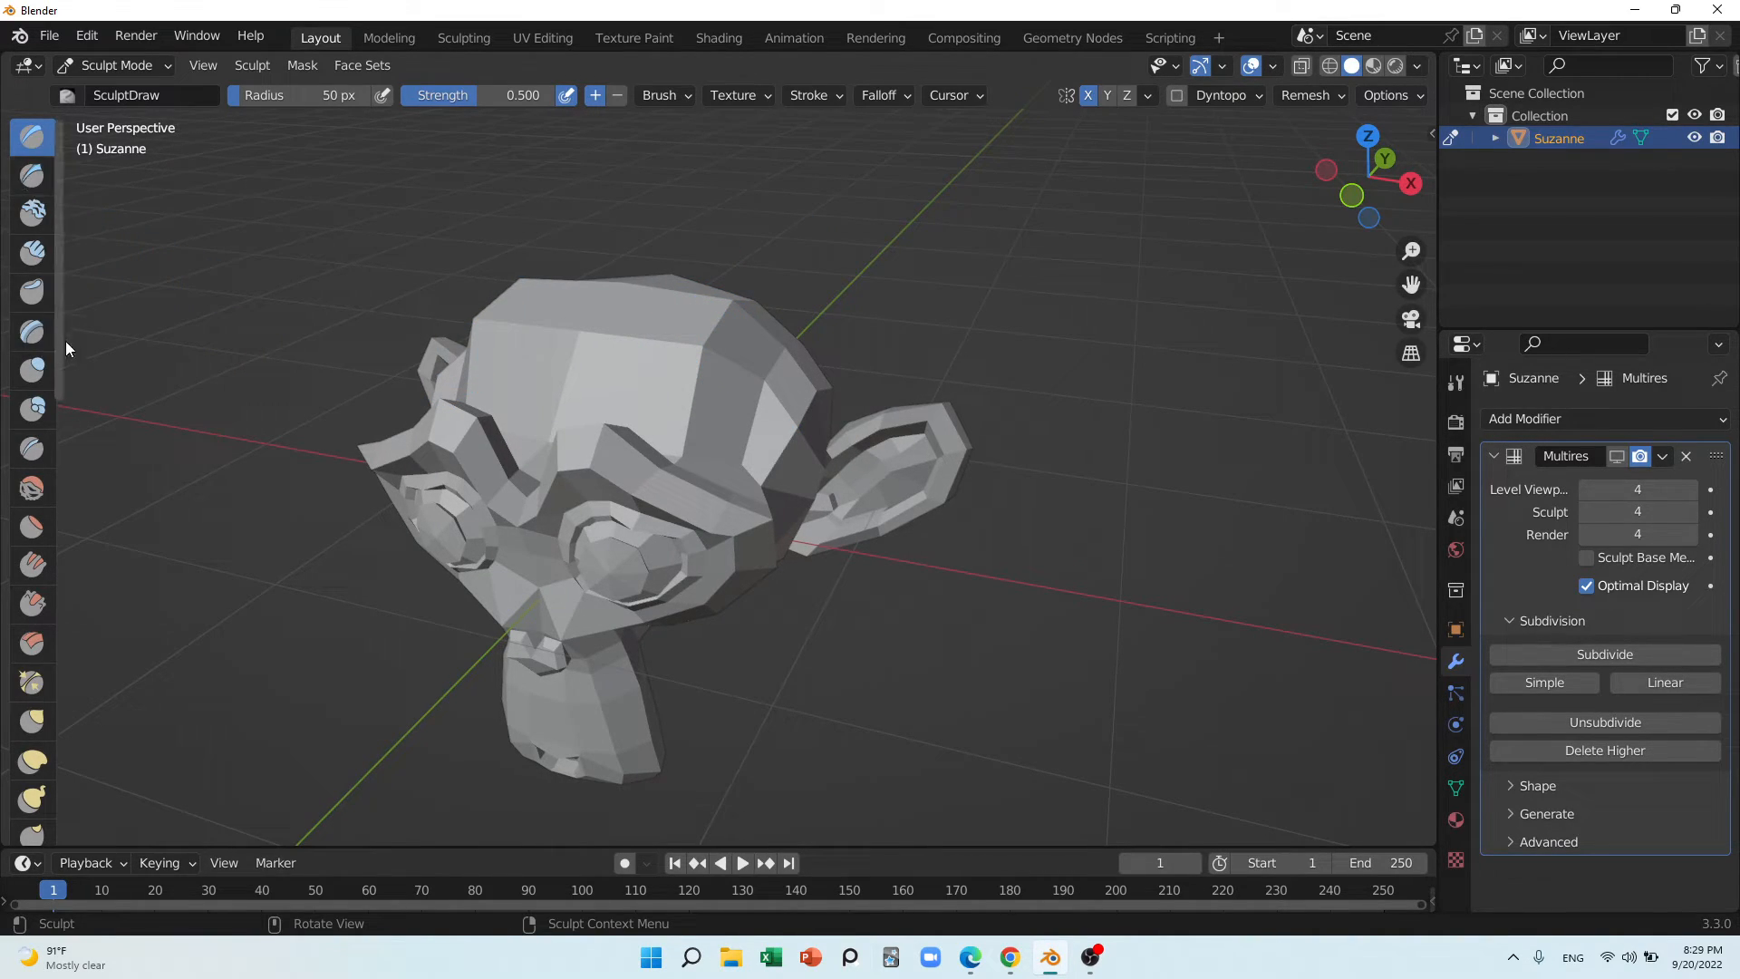
Sculpt the upper forehead corner with the Inflate/Deflate brush, and continue there with SculptDraw strokes
{"action": "left_click", "coordinate": [32, 369]}
{"action": "left_click_drag", "start_coordinate": [685, 336], "coordinate": [753, 308]}
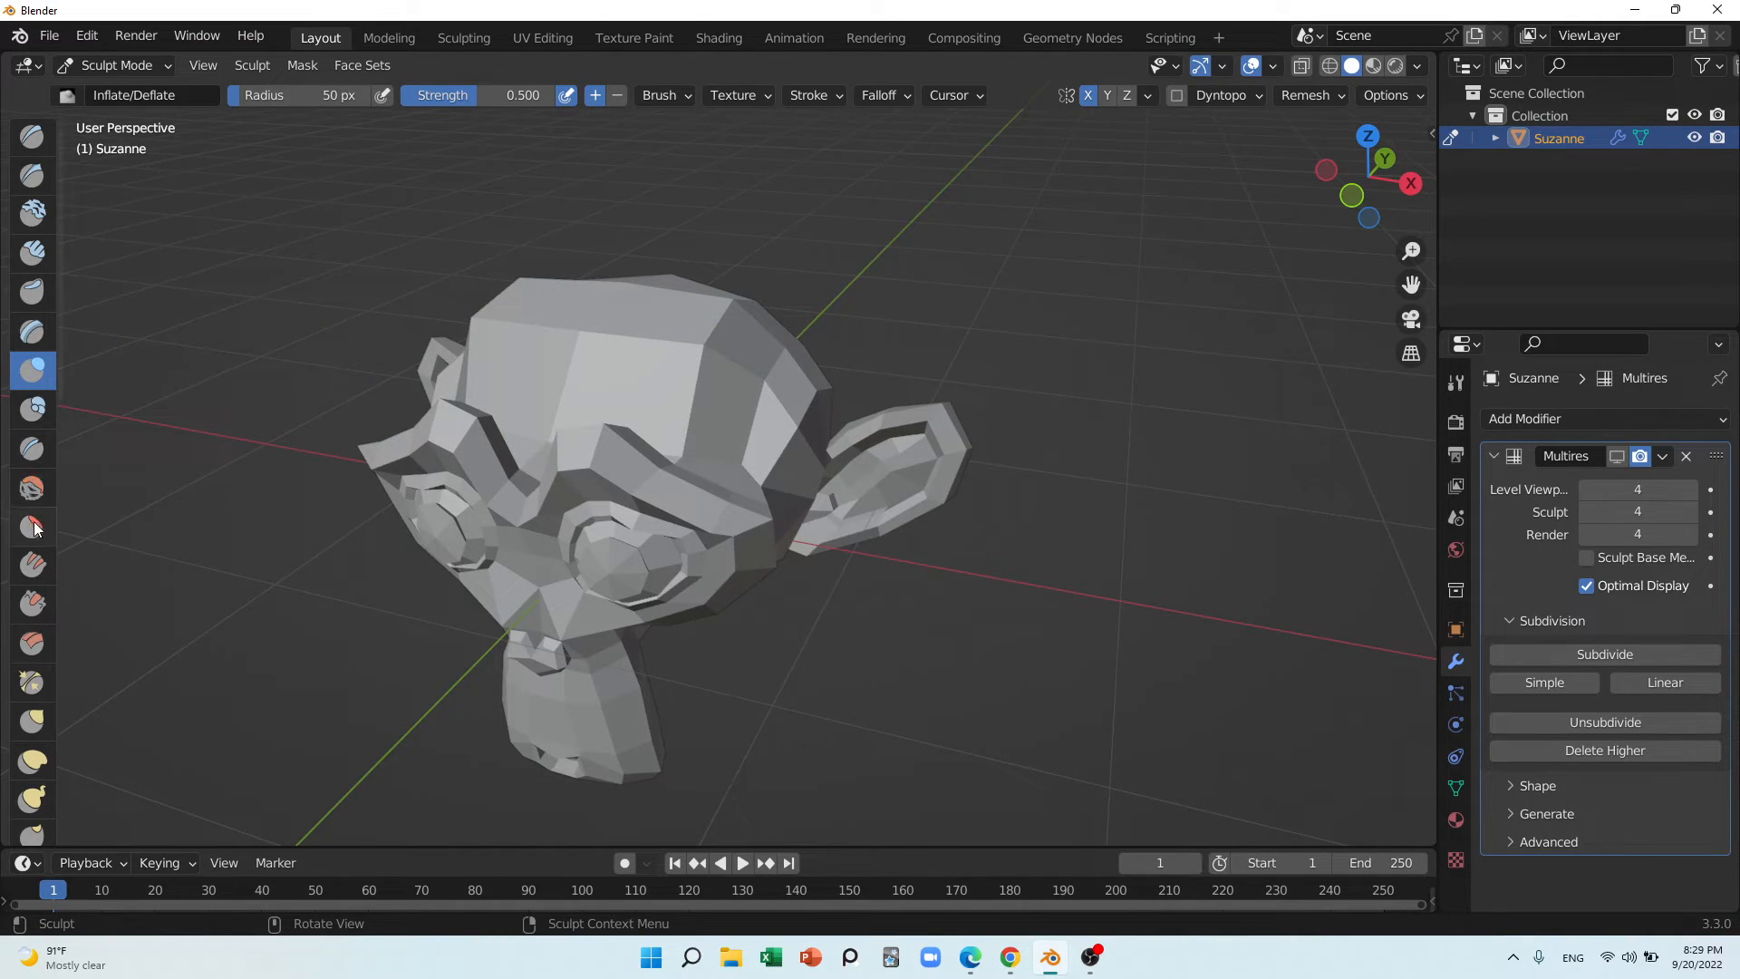
{"action": "left_click", "coordinate": [36, 174]}
{"action": "left_click", "coordinate": [33, 139]}
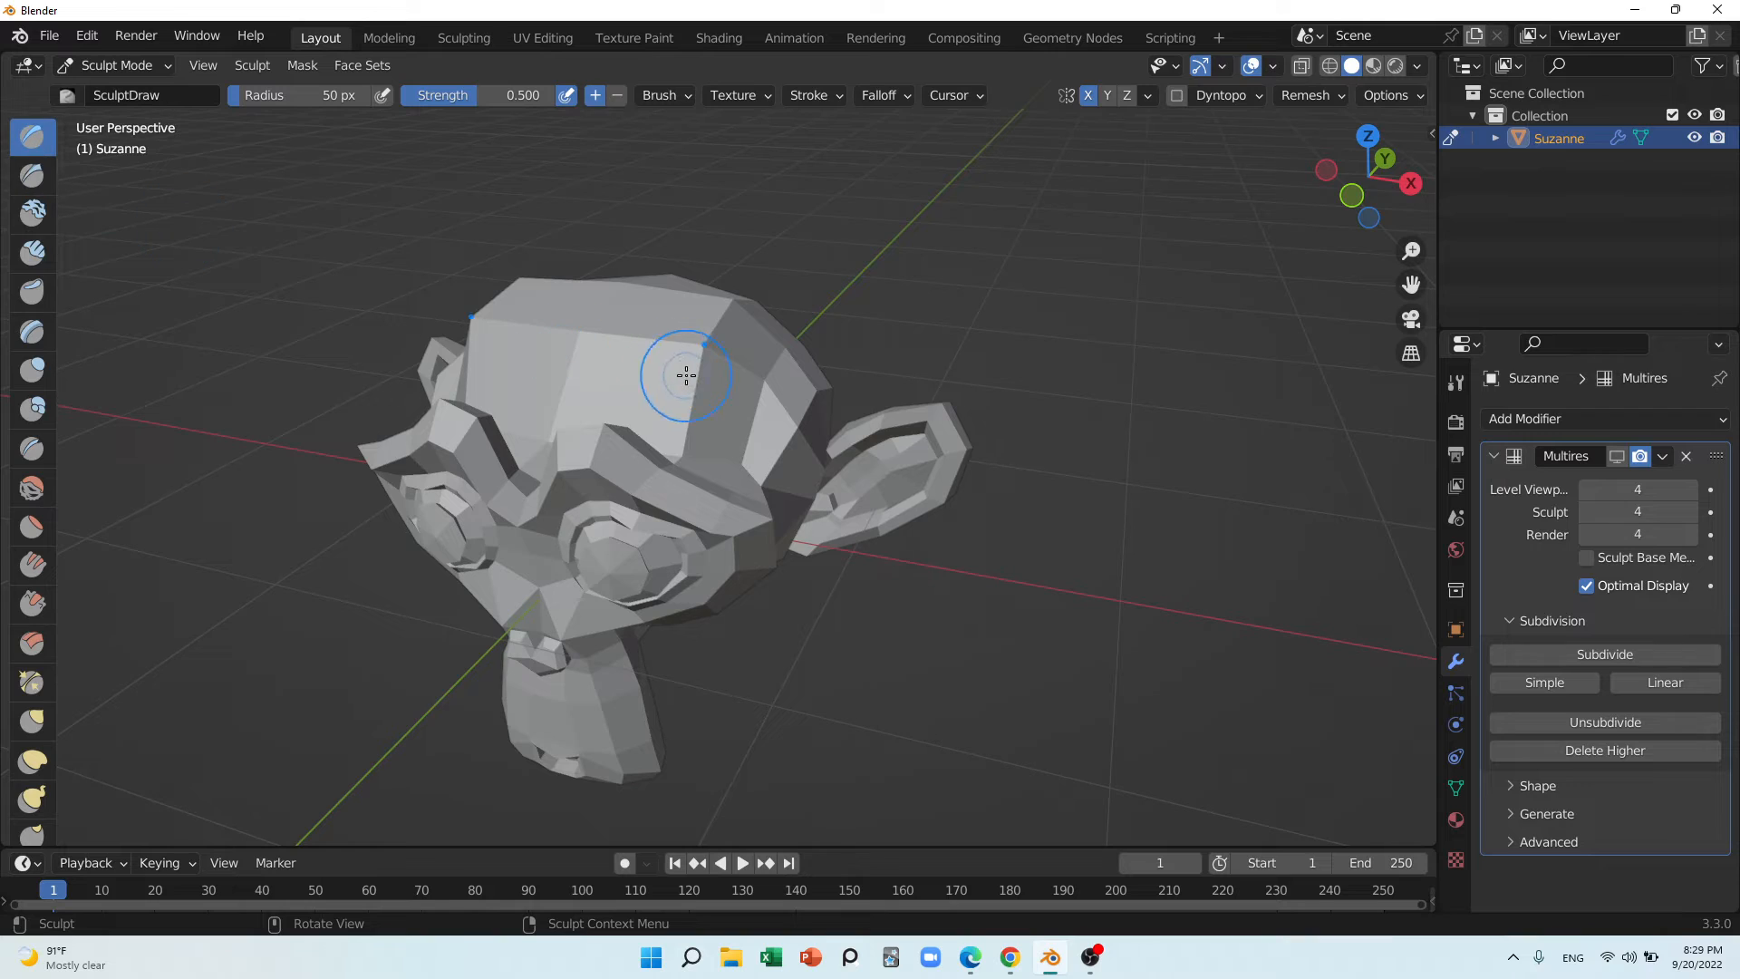
{"action": "left_click_drag", "start_coordinate": [703, 343], "coordinate": [725, 329]}
{"action": "mouse_move", "coordinate": [725, 328]}
{"action": "left_mouse_down"}
{"action": "mouse_move", "coordinate": [740, 329]}
{"action": "mouse_move", "coordinate": [715, 343]}
{"action": "mouse_move", "coordinate": [728, 401]}
{"action": "mouse_move", "coordinate": [711, 369]}
{"action": "left_mouse_up"}
Raise the SculptDraw brush strength to 0.935 and pull the upper forehead corners farther outward
{"action": "right_click", "coordinate": [671, 353]}
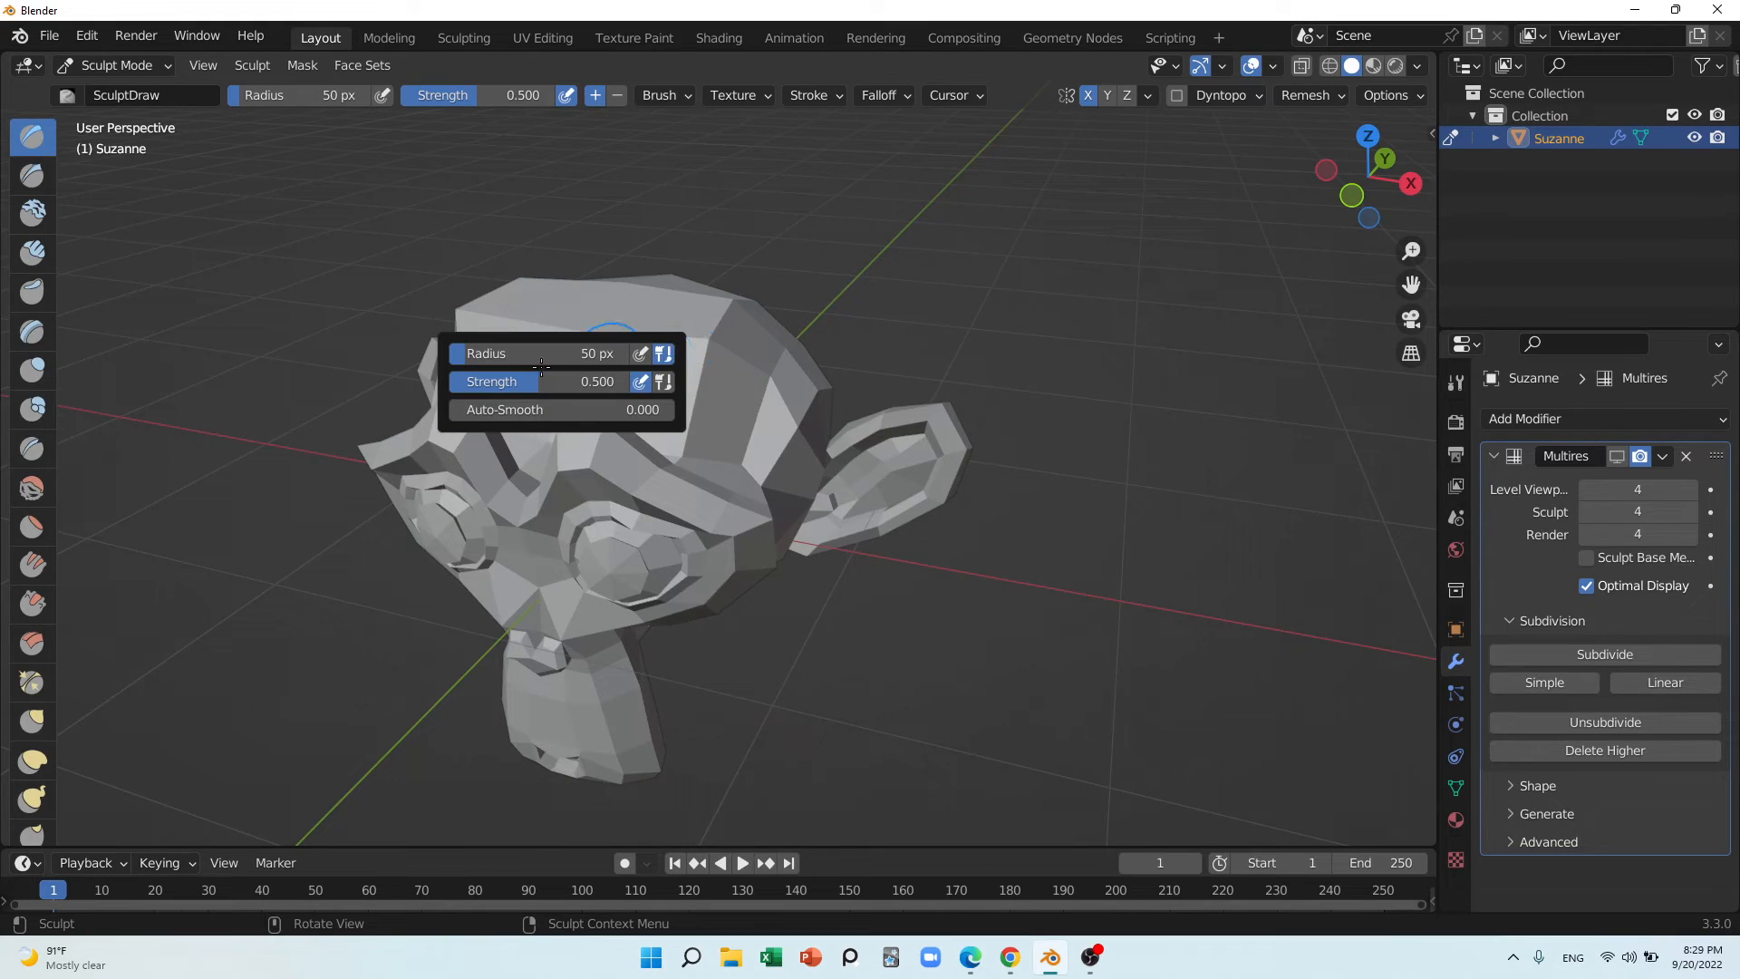
{"action": "mouse_move", "coordinate": [541, 378]}
{"action": "left_mouse_down"}
{"action": "mouse_move", "coordinate": [635, 381]}
{"action": "mouse_move", "coordinate": [743, 340]}
{"action": "left_mouse_up"}
{"action": "left_click", "coordinate": [689, 361]}
{"action": "left_click", "coordinate": [689, 360]}
{"action": "left_click_drag", "start_coordinate": [698, 368], "coordinate": [721, 358]}
{"action": "mouse_move", "coordinate": [666, 388]}
{"action": "left_mouse_down"}
{"action": "mouse_move", "coordinate": [652, 393]}
{"action": "mouse_move", "coordinate": [723, 350]}
{"action": "left_mouse_up"}
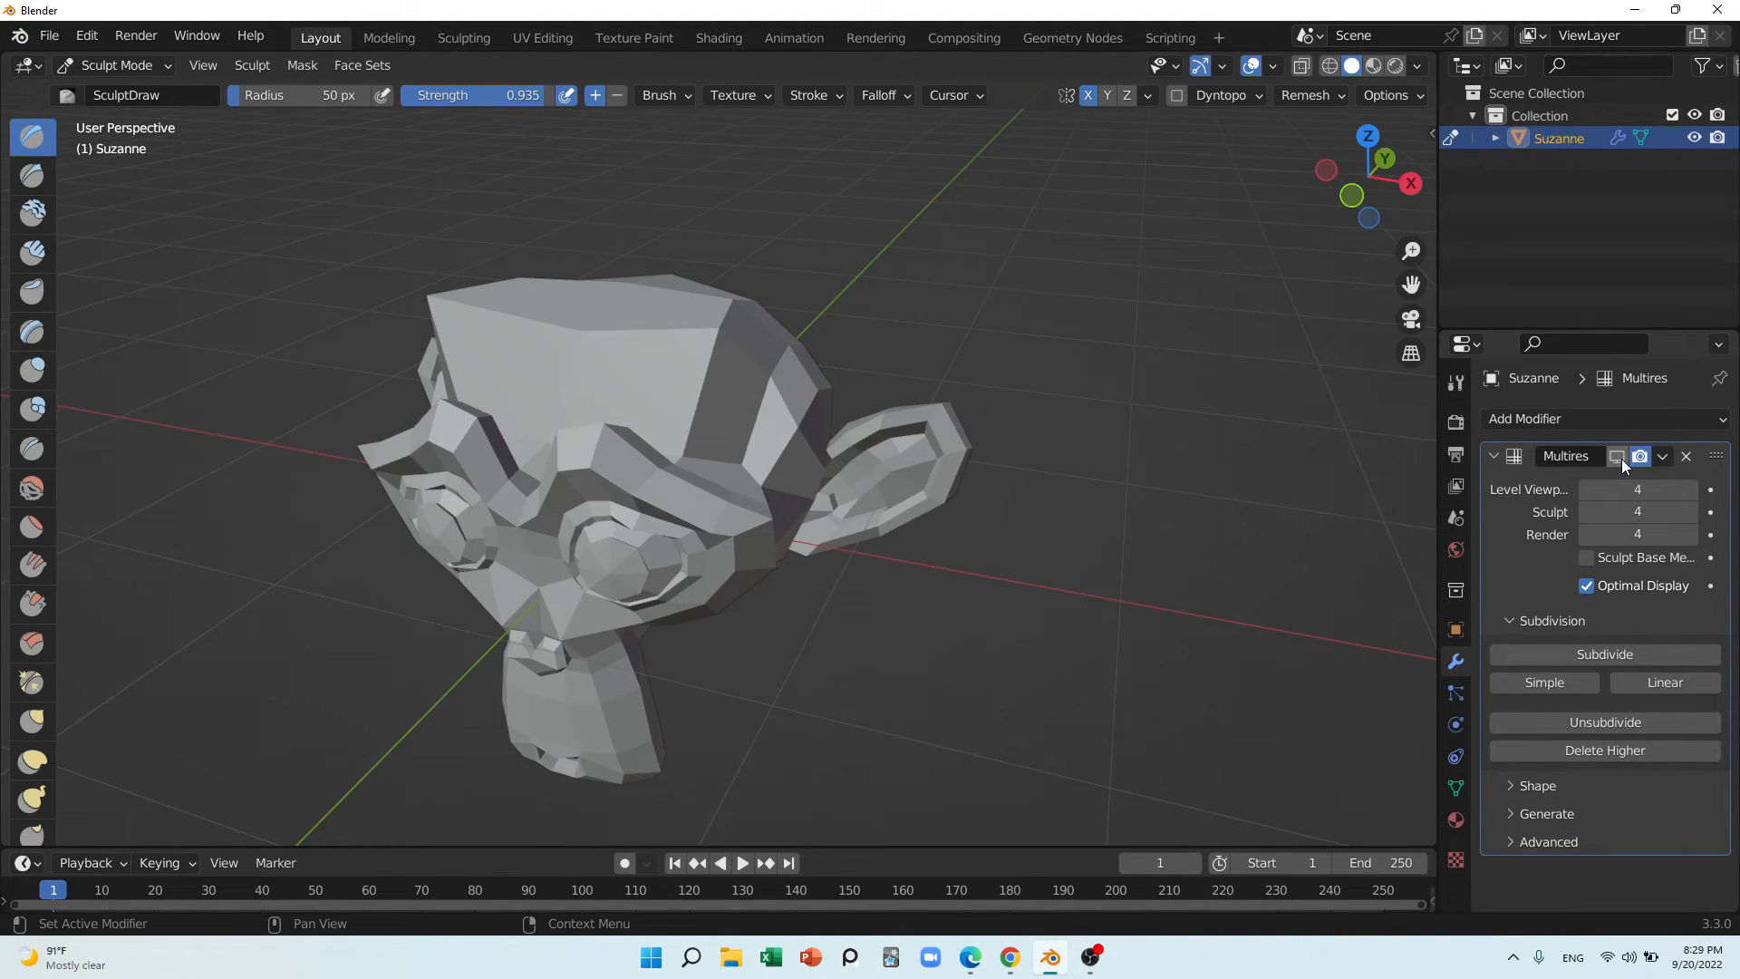
Return to Object Mode, turn on the Multires viewport display and inspect the sculpted forehead up close
{"action": "left_click", "coordinate": [151, 64]}
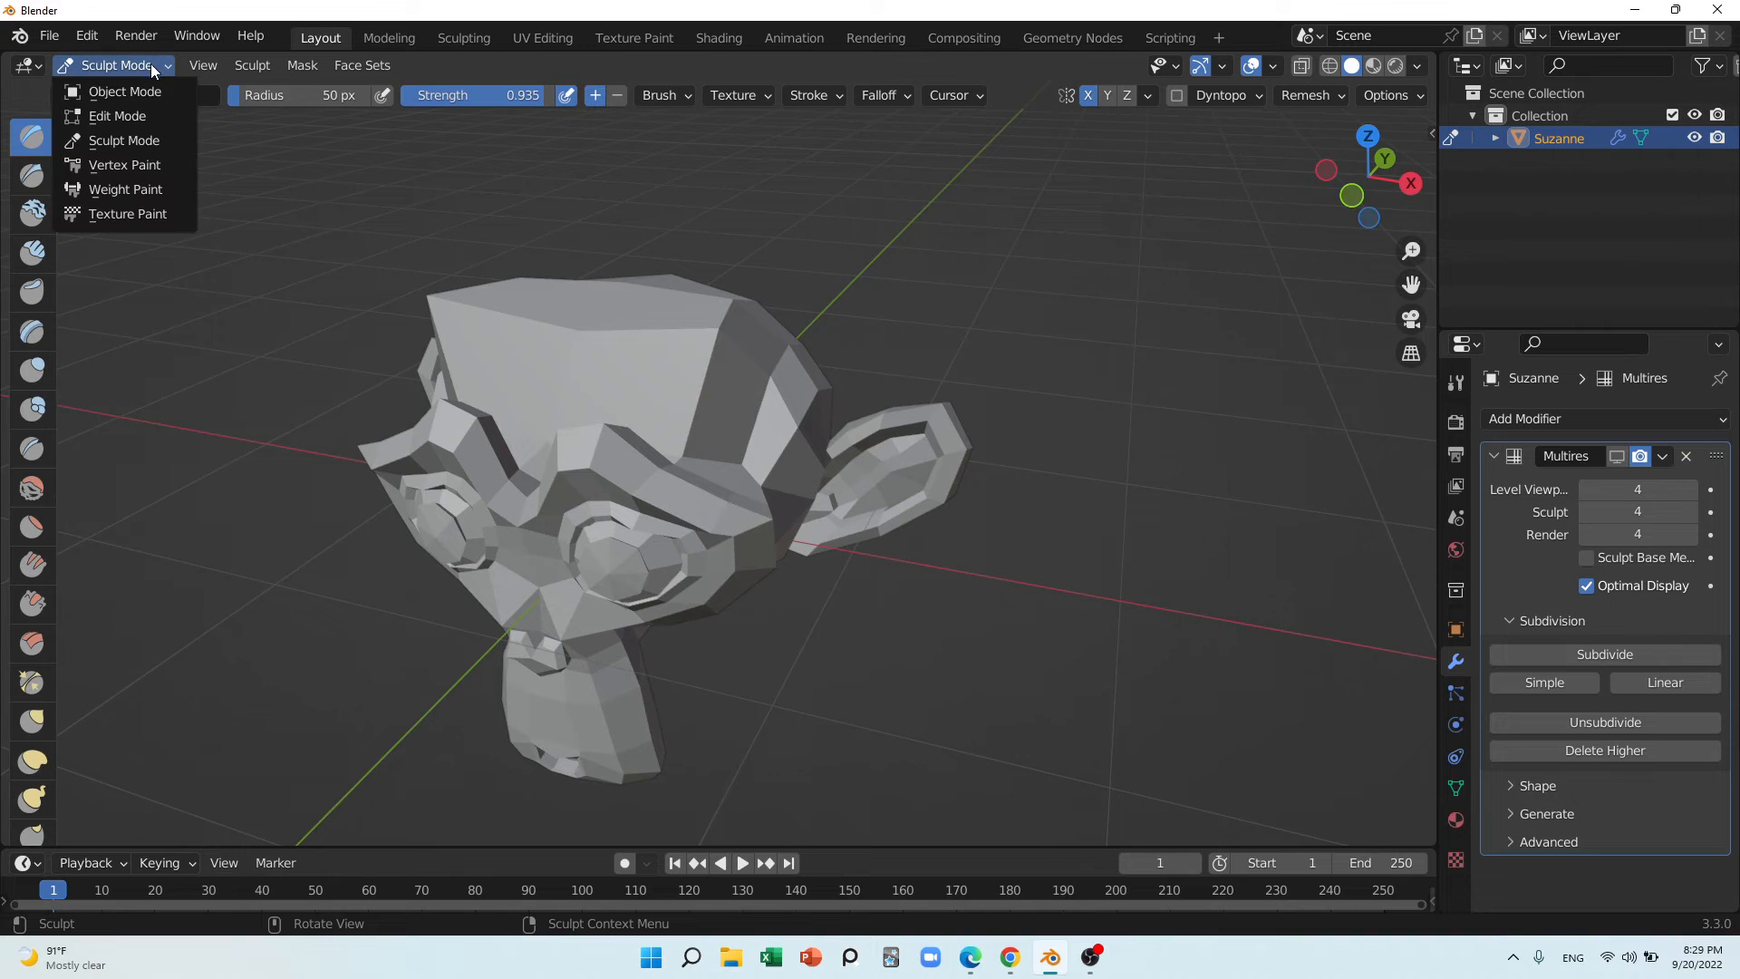
{"action": "left_click", "coordinate": [139, 91]}
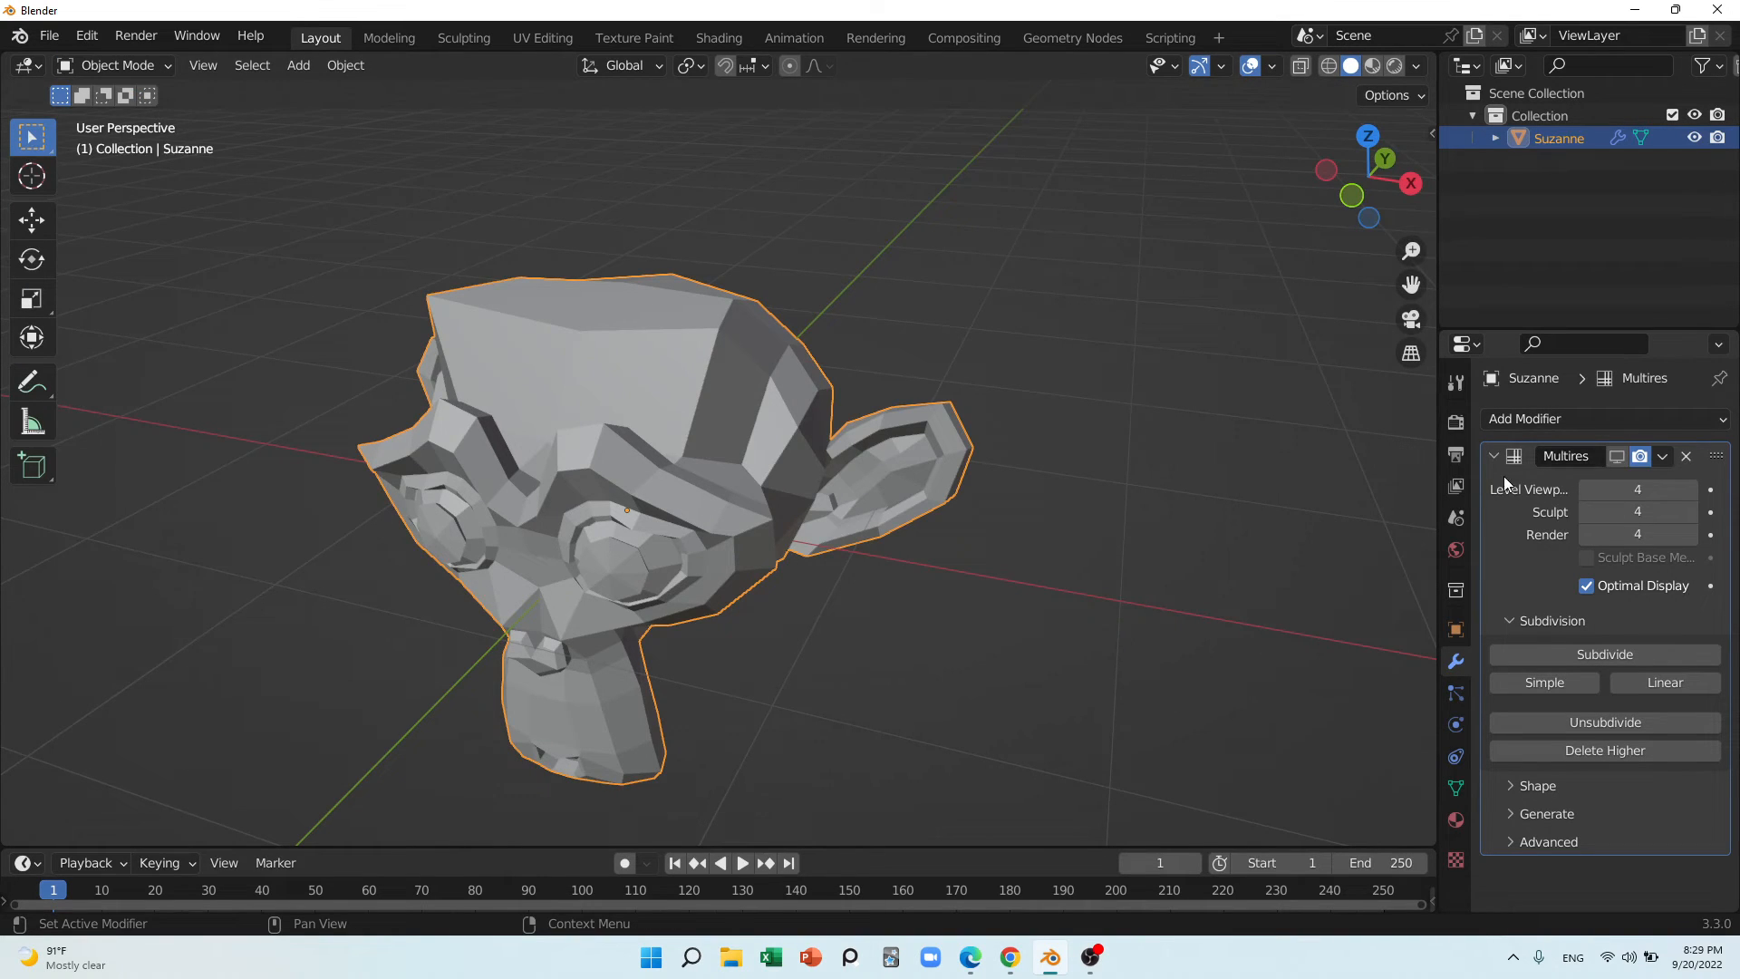
{"action": "left_click", "coordinate": [1617, 456]}
{"action": "middle_click_drag", "start_coordinate": [839, 514], "coordinate": [794, 477]}
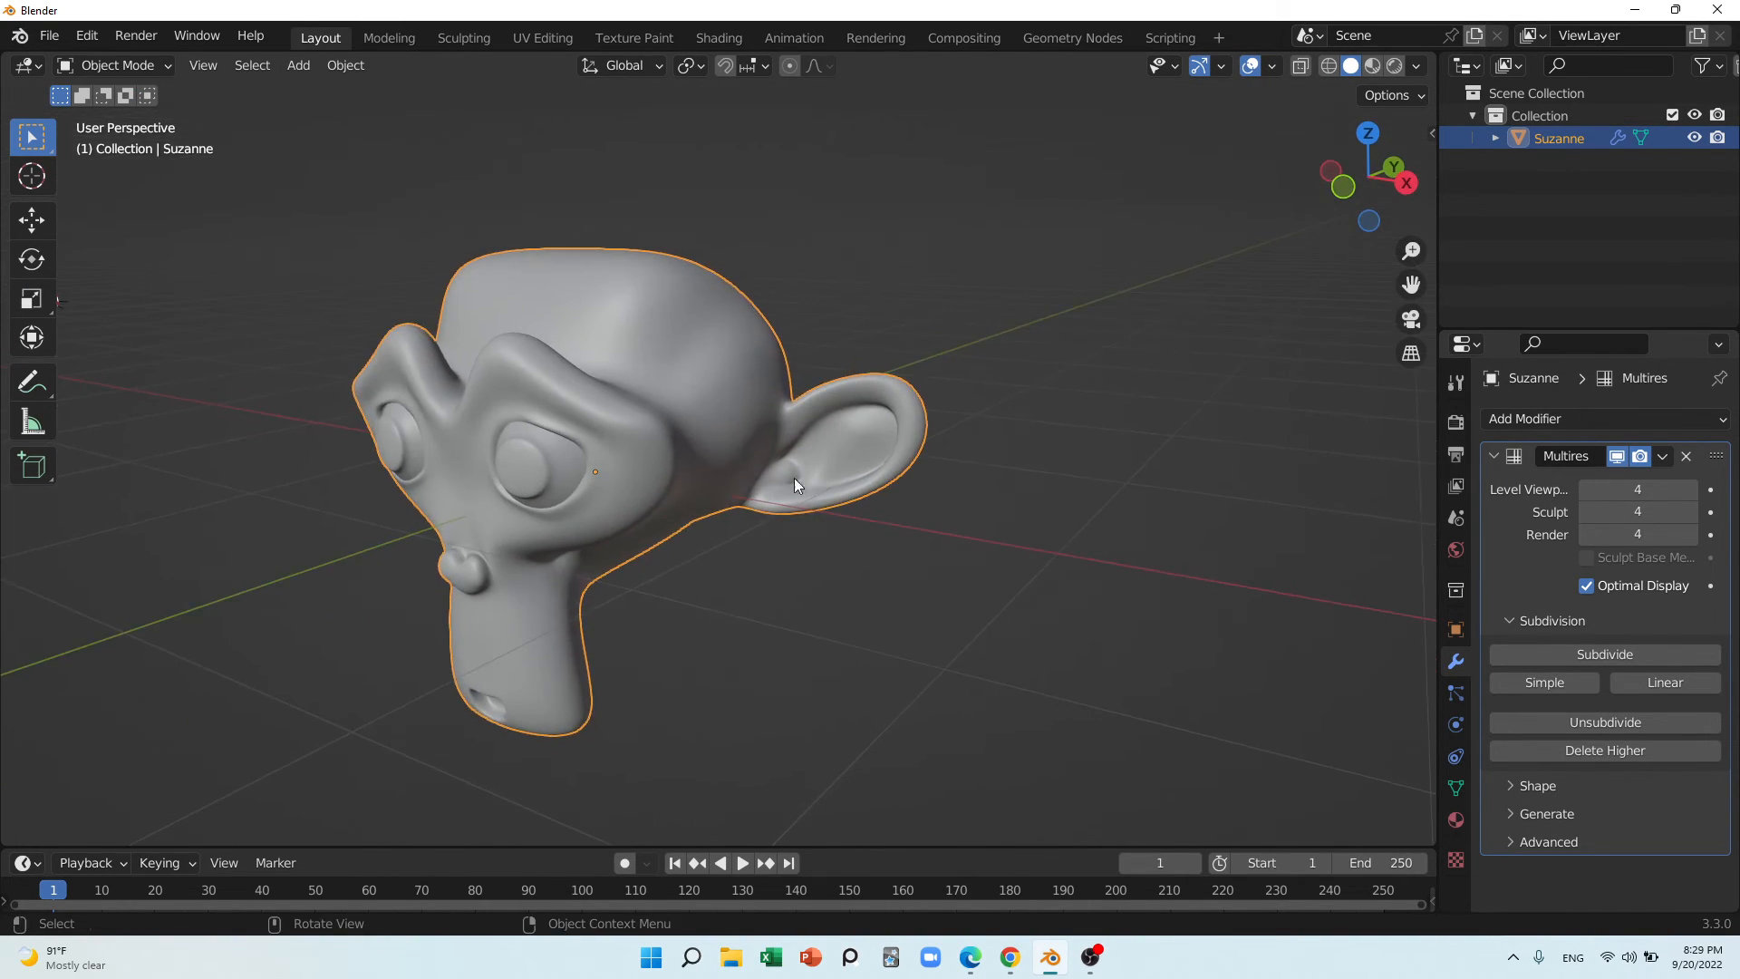
{"action": "scroll", "coordinate": [594, 257], "scroll_direction": "up", "scroll_amount": 4}
{"action": "middle_click_drag", "start_coordinate": [629, 279], "coordinate": [781, 451], "text": "shift"}
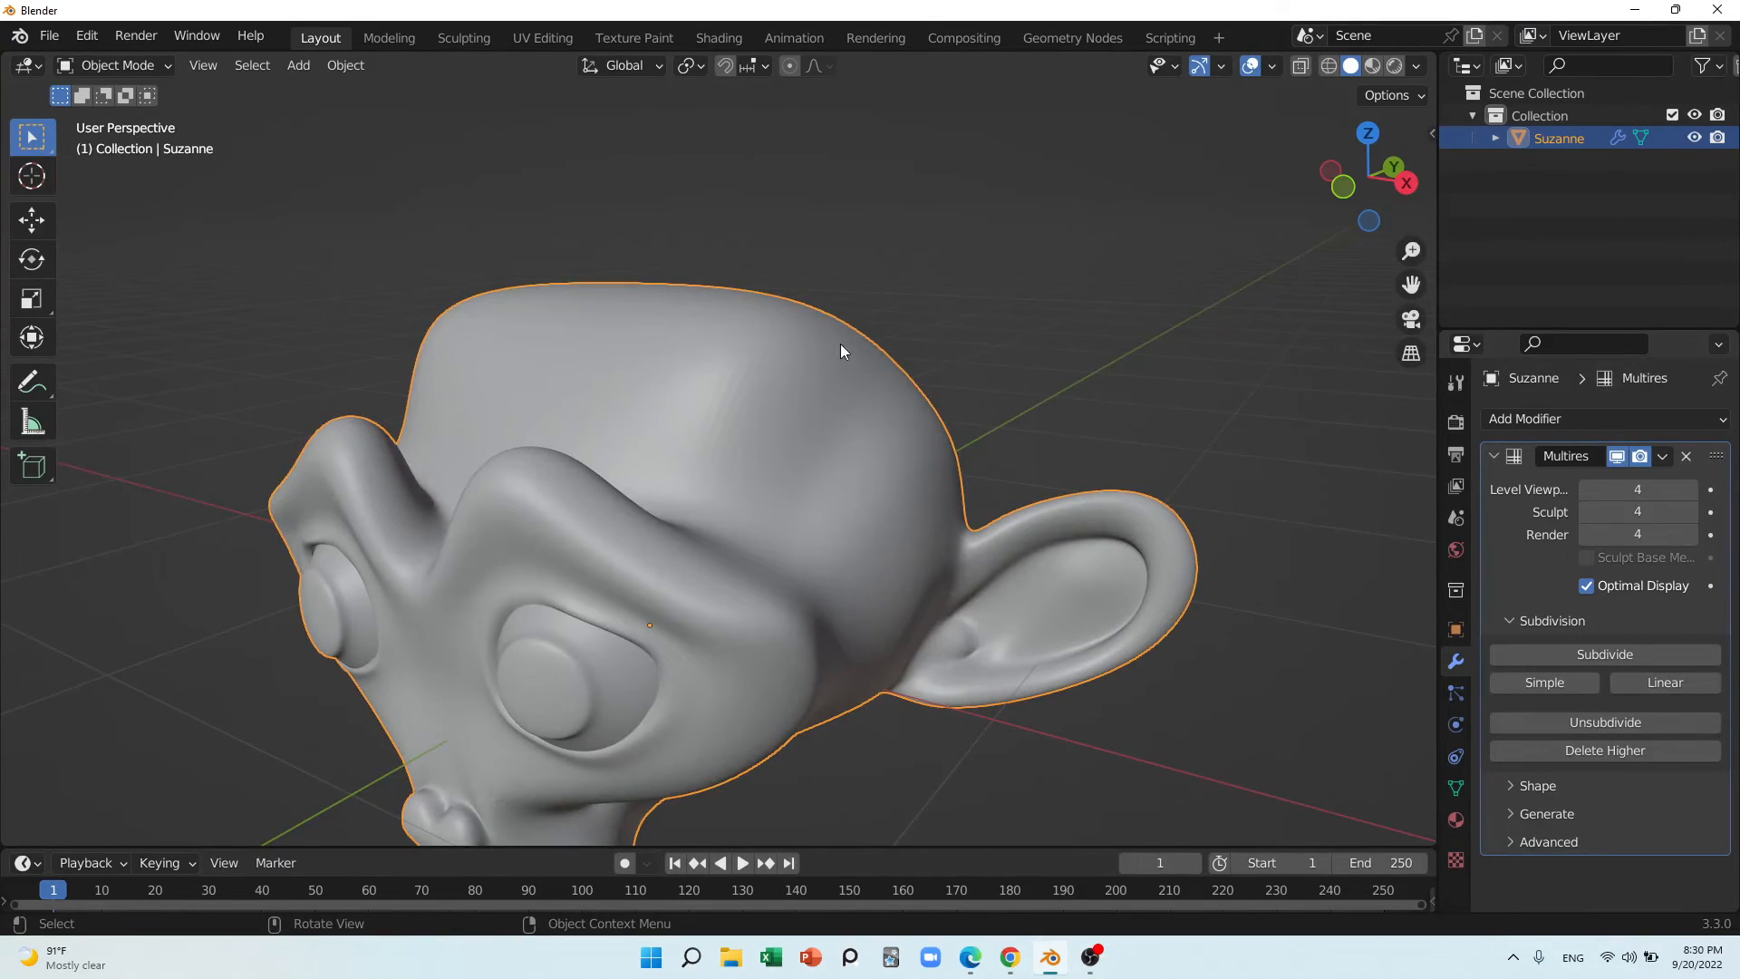
Toggle the Multires viewport display off and on again to compare the sculpted base mesh with the smoothed head
{"action": "left_click", "coordinate": [1619, 456]}
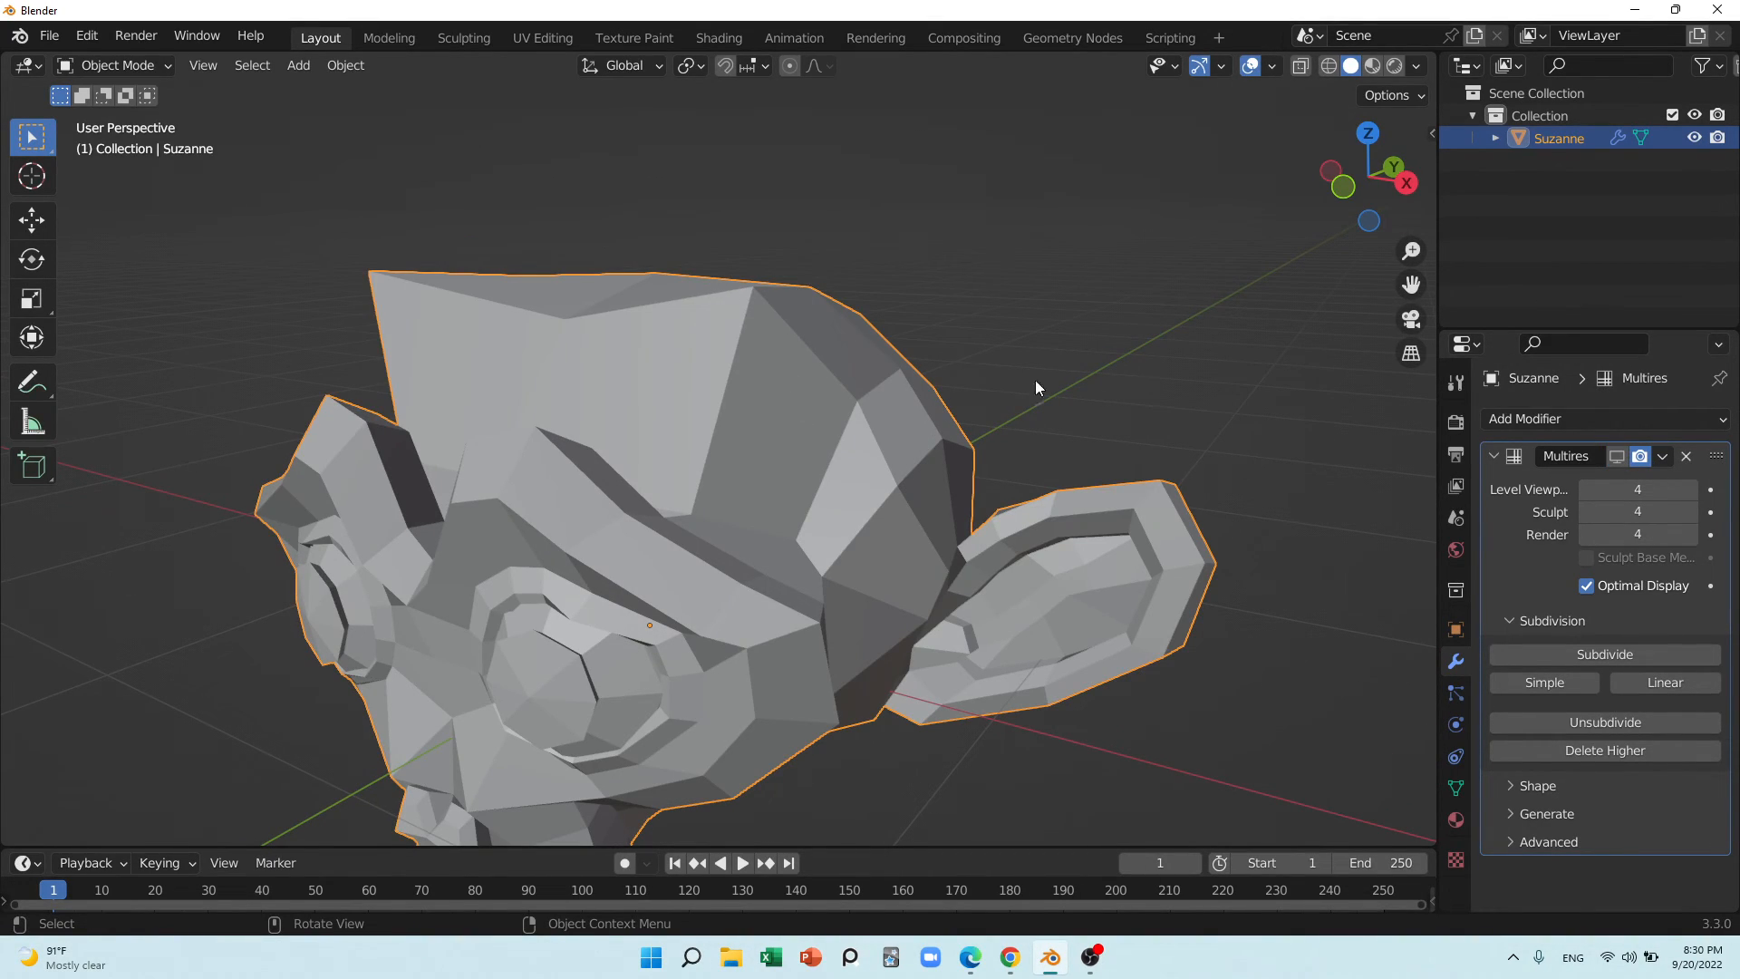
{"action": "left_click", "coordinate": [1617, 456]}
{"action": "scroll", "coordinate": [783, 412], "scroll_direction": "down", "scroll_amount": 6}
{"action": "middle_click_drag", "start_coordinate": [783, 412], "coordinate": [861, 598]}
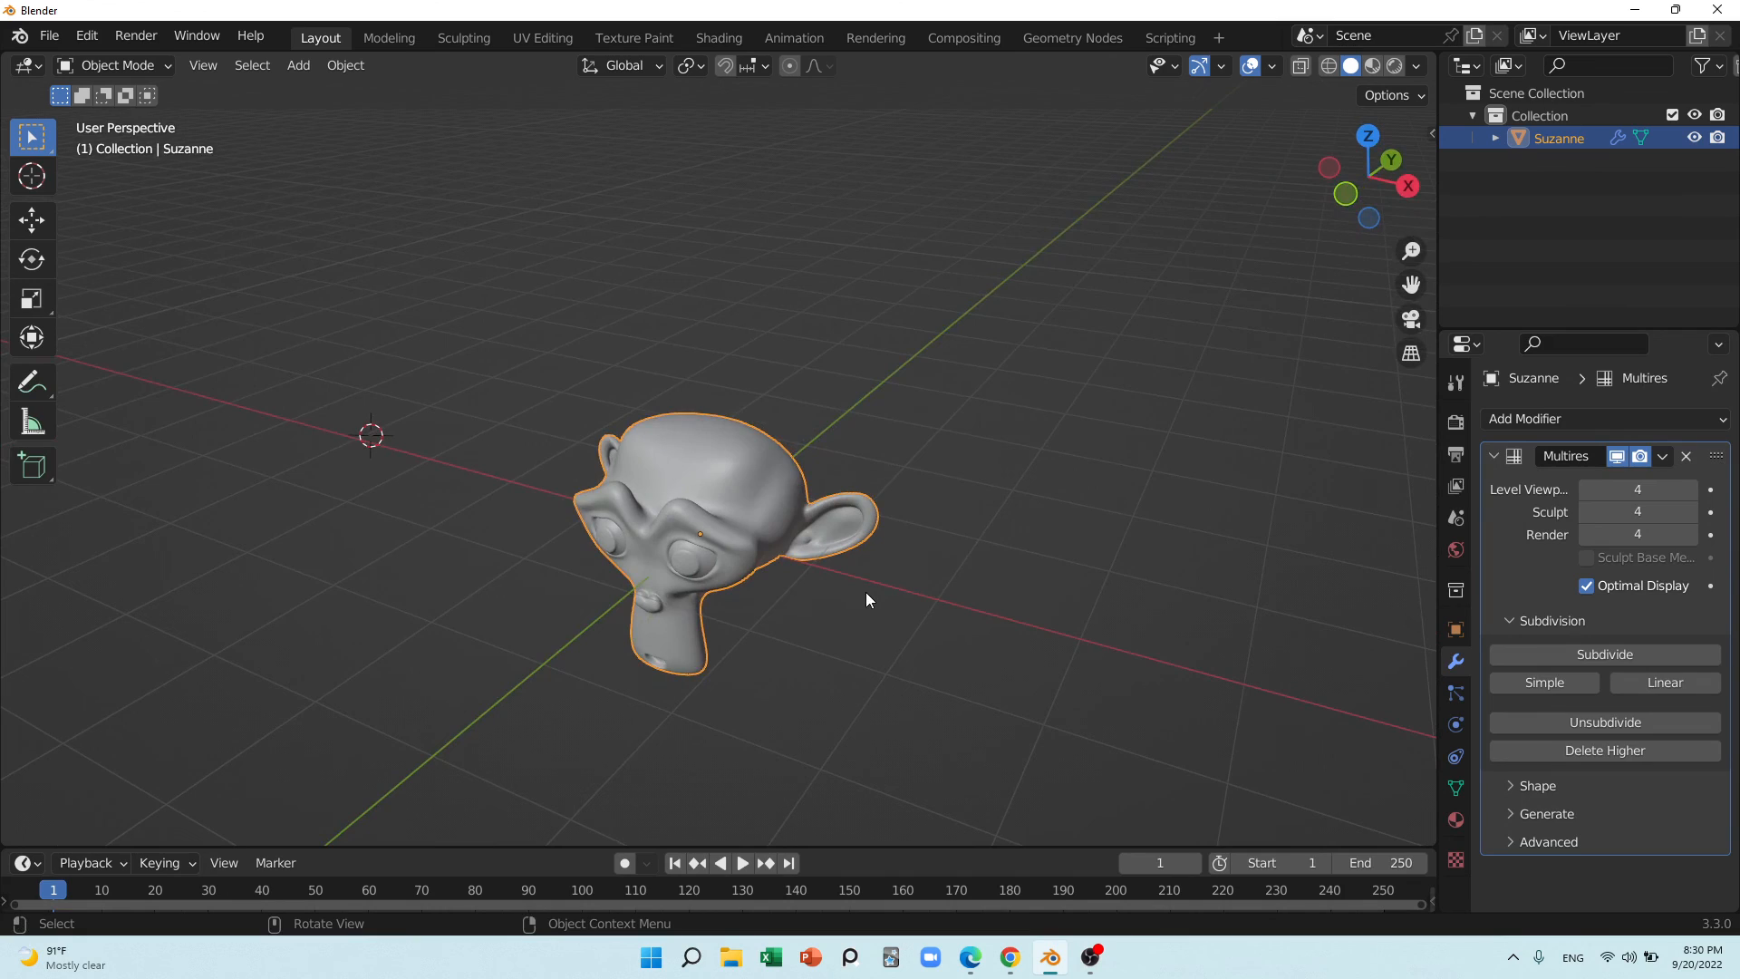